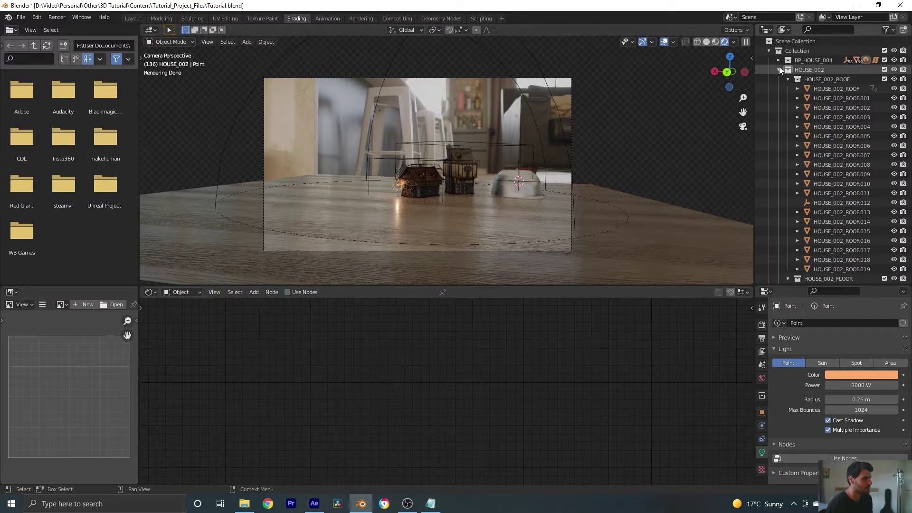
Step: Toggle the HOUSE_002 collection in the Outliner to show its roof objects
click(778, 70)
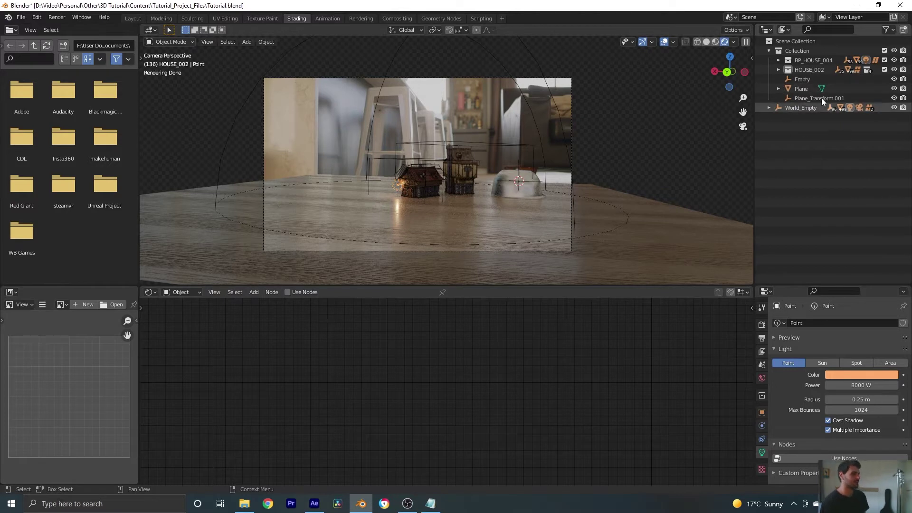
Step: Rename the top-level Collection in the Outliner to 'Foreground'
click(803, 60)
click(809, 70)
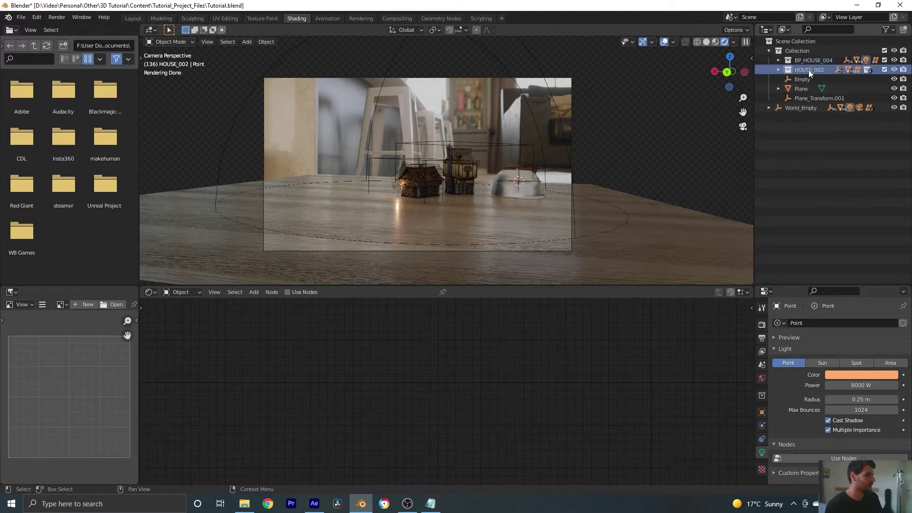
click(770, 50)
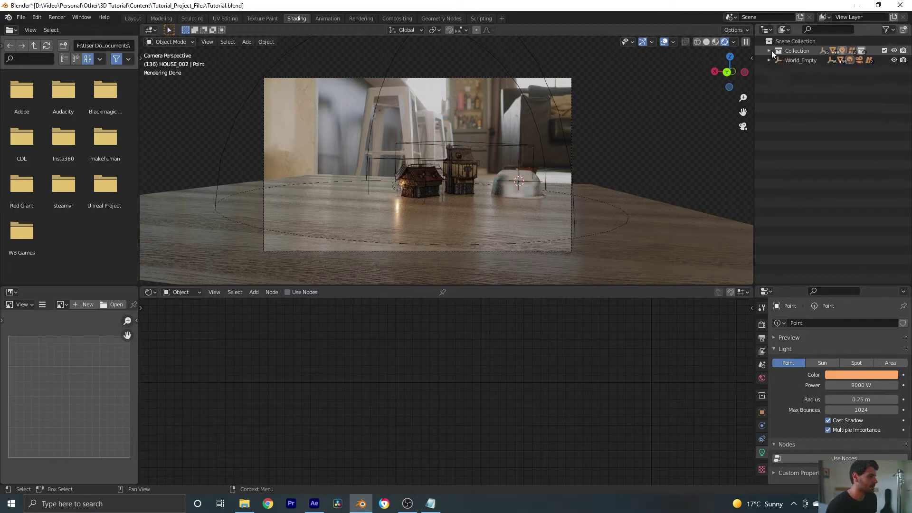
click(770, 50)
click(802, 51)
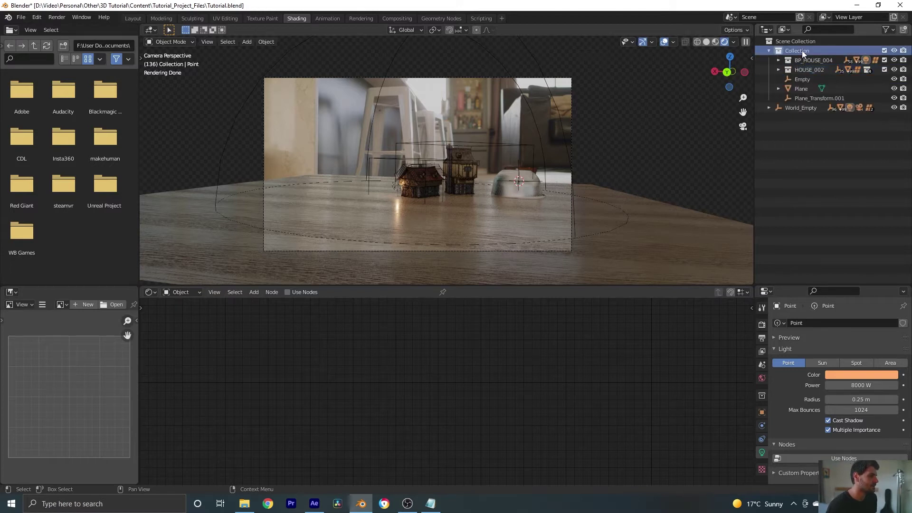
double_click(802, 51)
text(Foregroun)
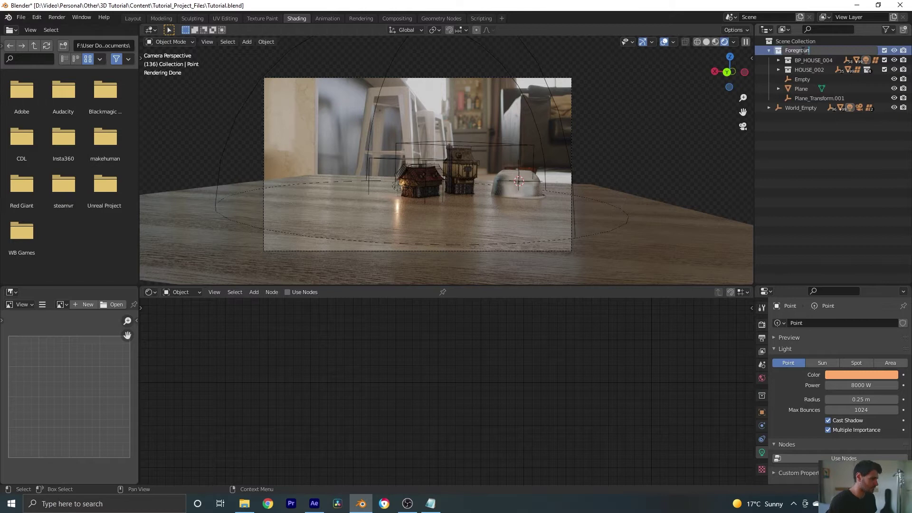
text(d)
key(Return)
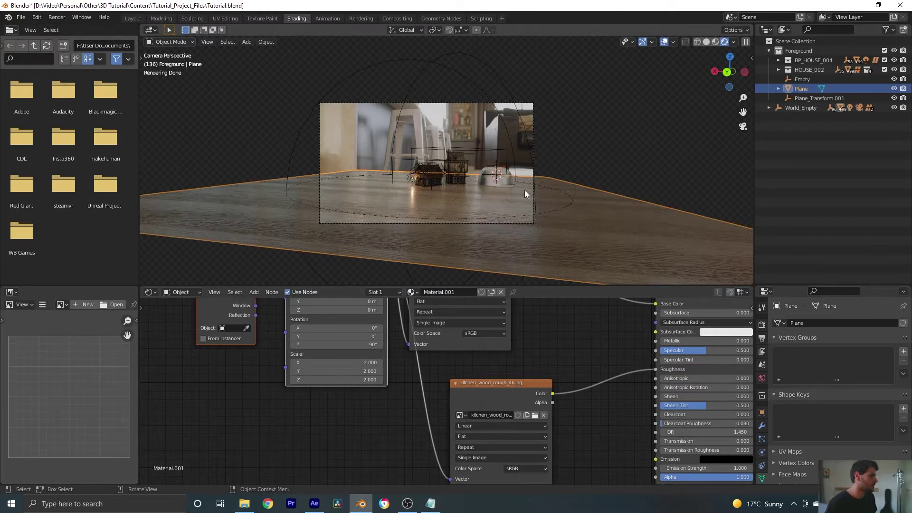
Step: Move the floor plane into a new Shadow collection and rename the plane Shadow
key(m)
click(510, 176)
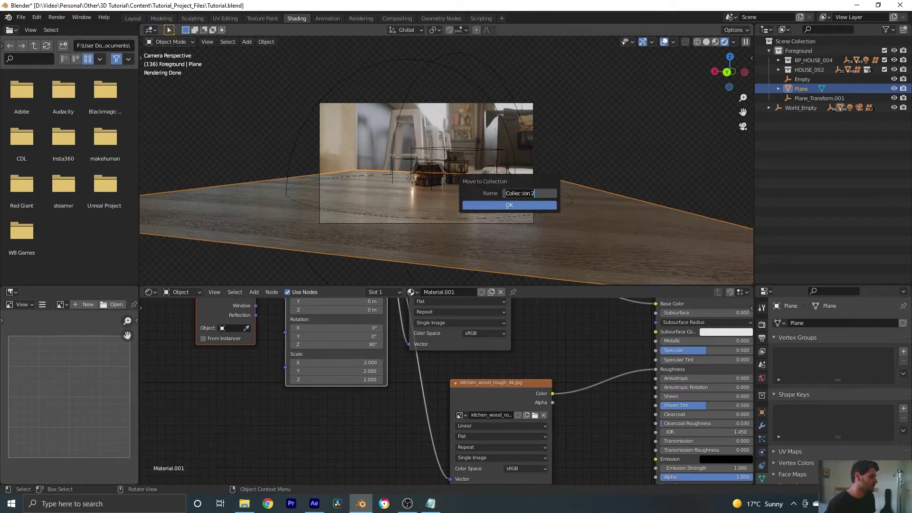
text(Shadow)
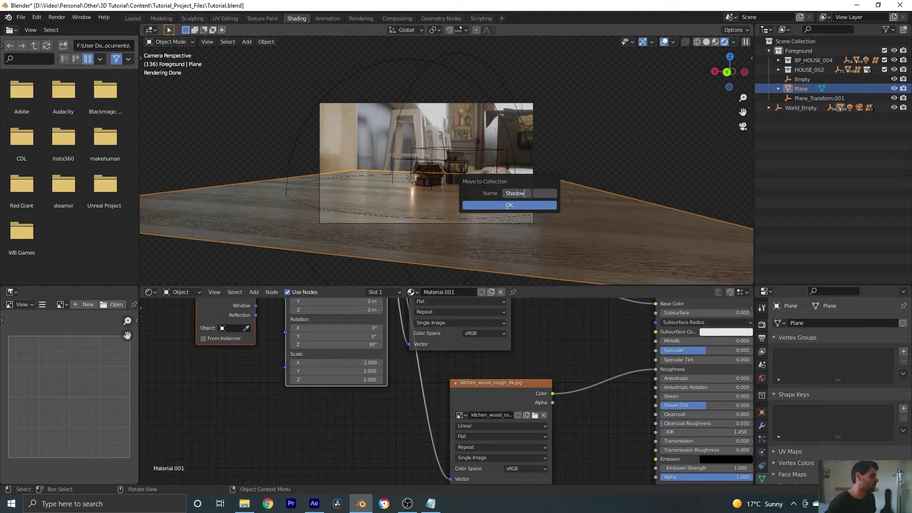
click(510, 206)
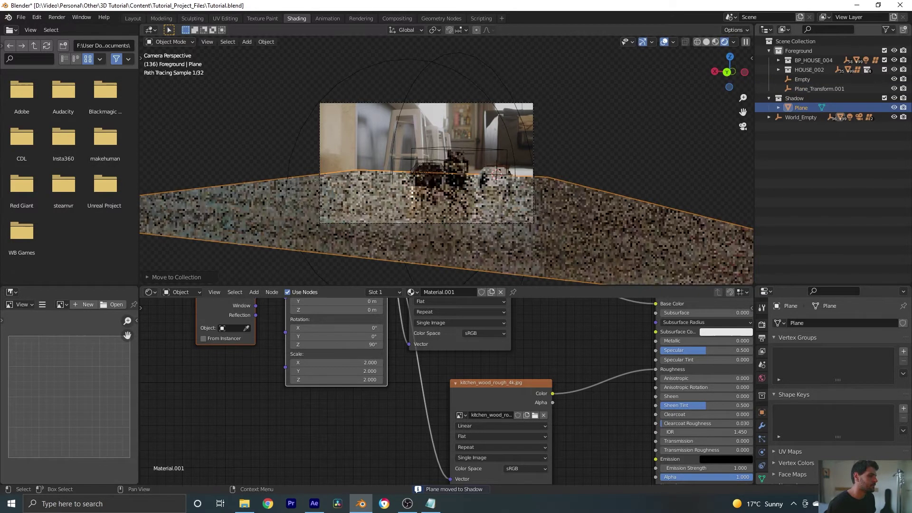
double_click(800, 107)
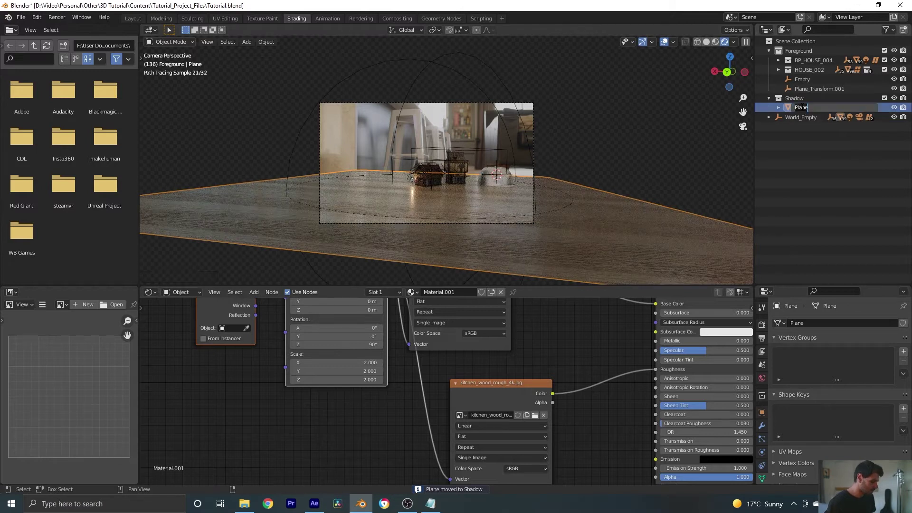
text(Shadow)
key(Return)
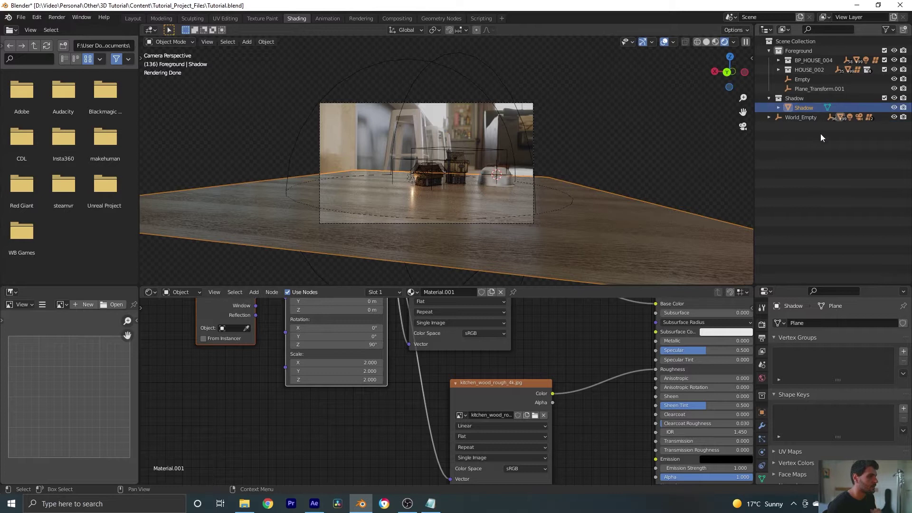
Step: Enable Shadow Catcher in the Shadow object's Visibility properties
drag(788, 287, 784, 197)
click(762, 324)
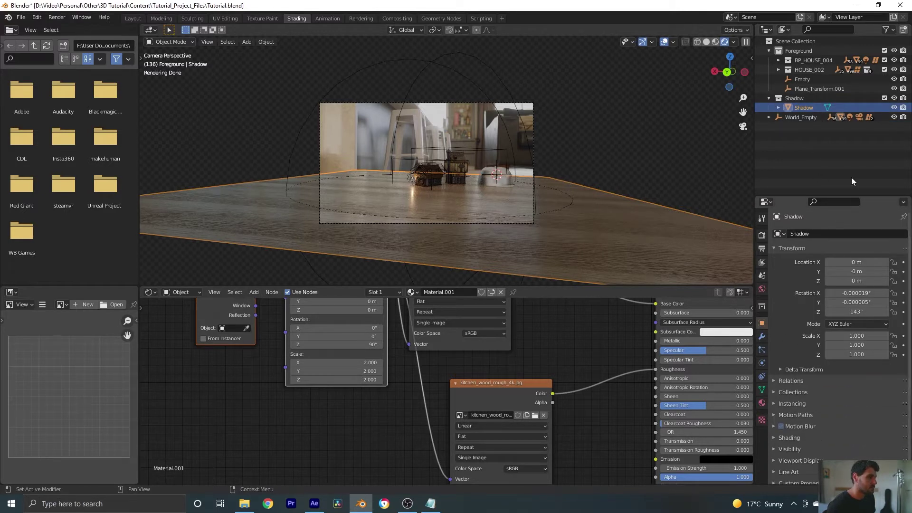
scroll(796, 333, down, 1)
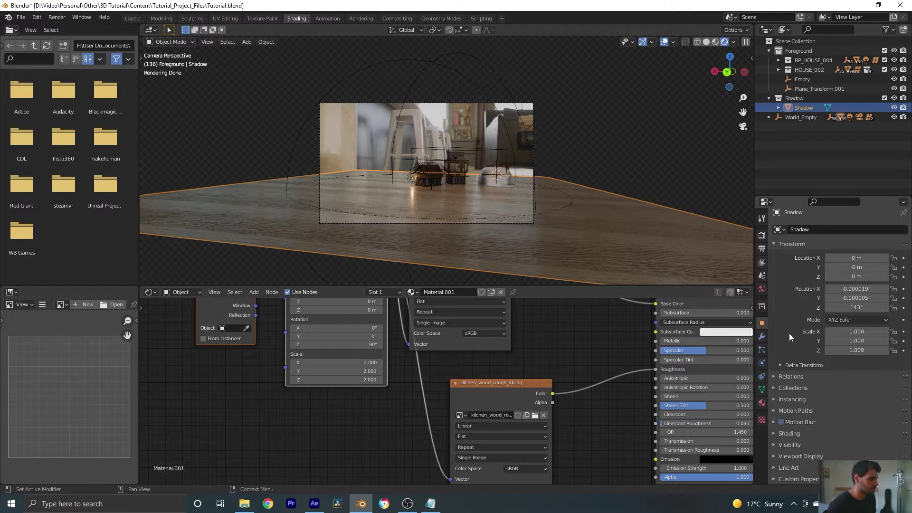
click(775, 443)
scroll(796, 392, down, 8)
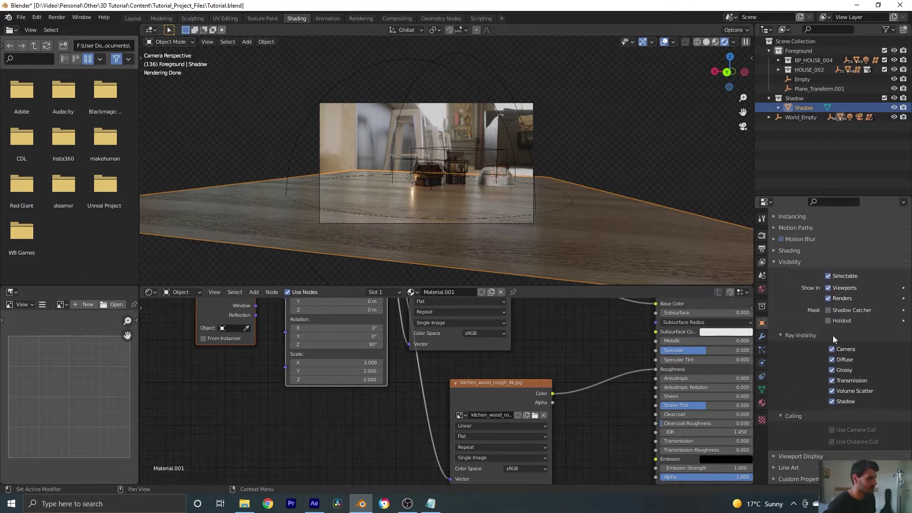
click(828, 311)
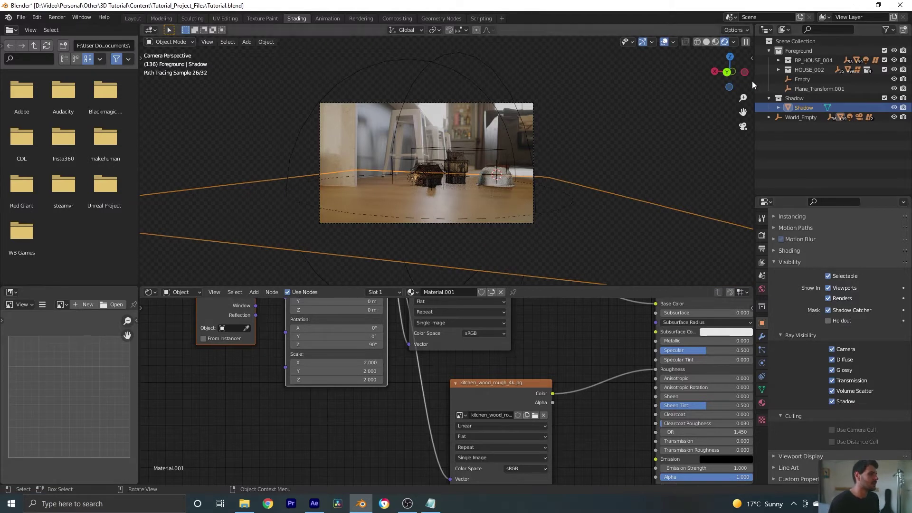
Step: Delete Plane_Transform.001, then fold up the Foreground and Shadow collections in the Outliner
click(802, 80)
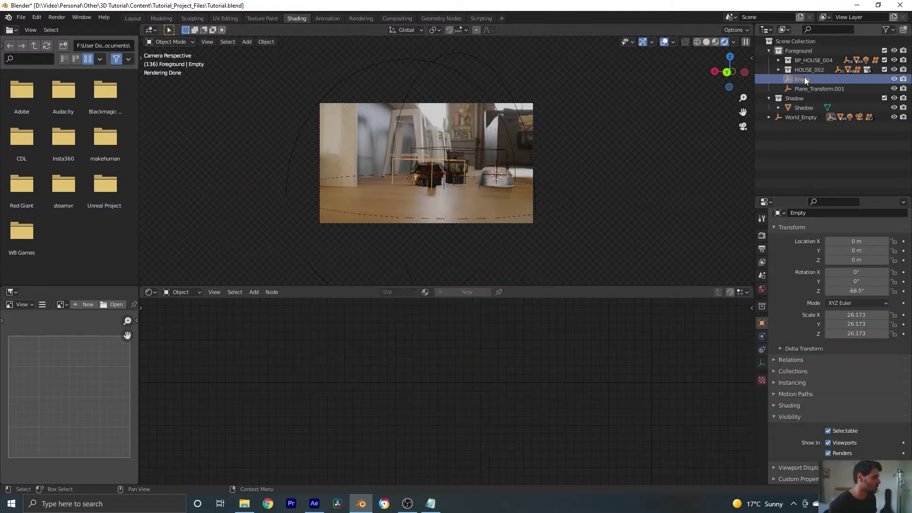
click(803, 88)
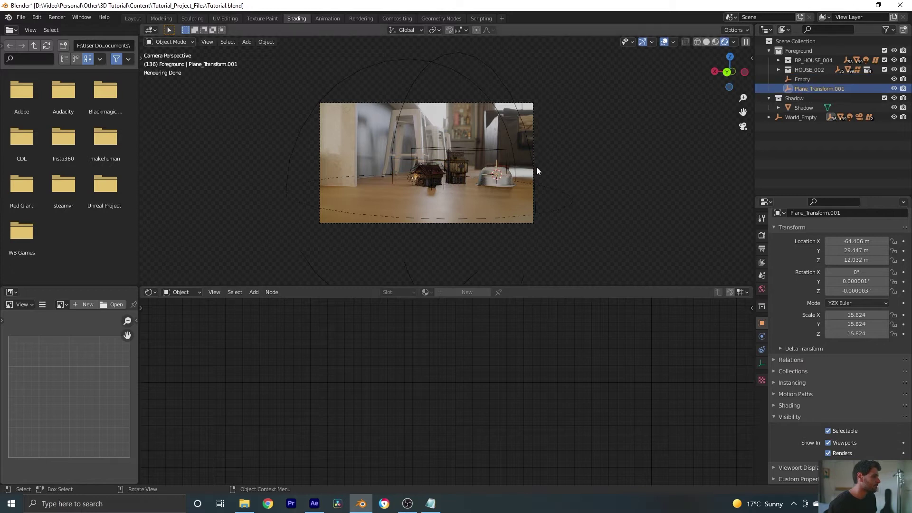
key(Delete)
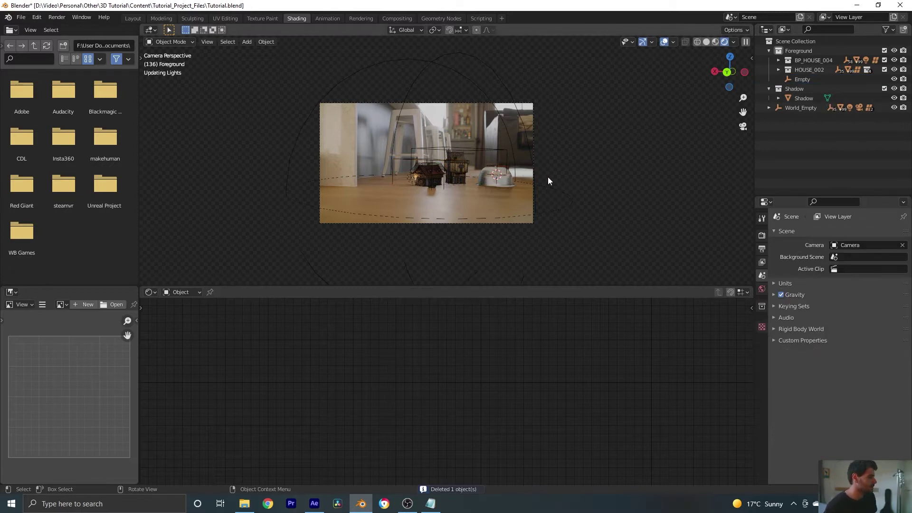
key(Home)
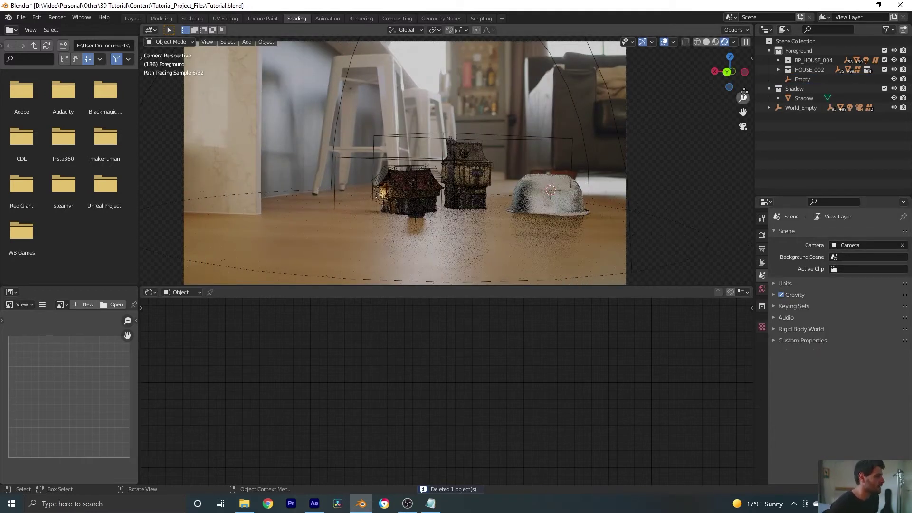
click(798, 50)
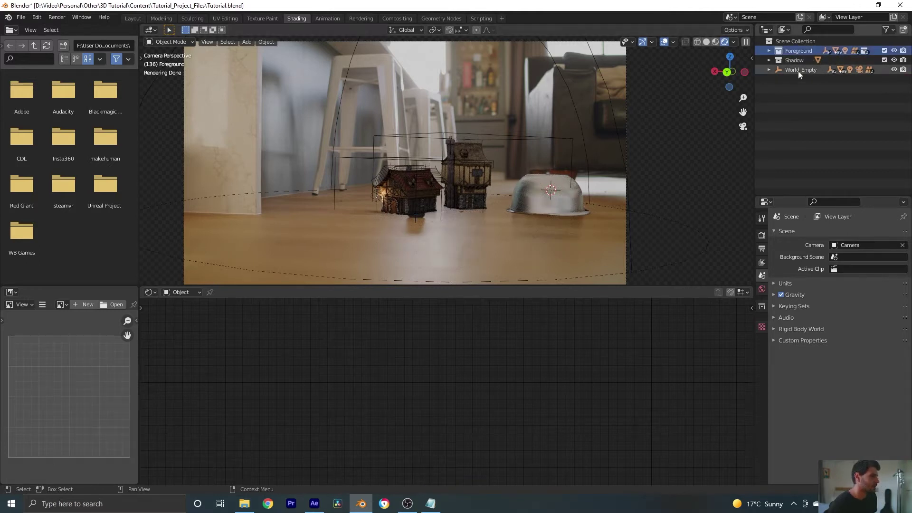
click(794, 60)
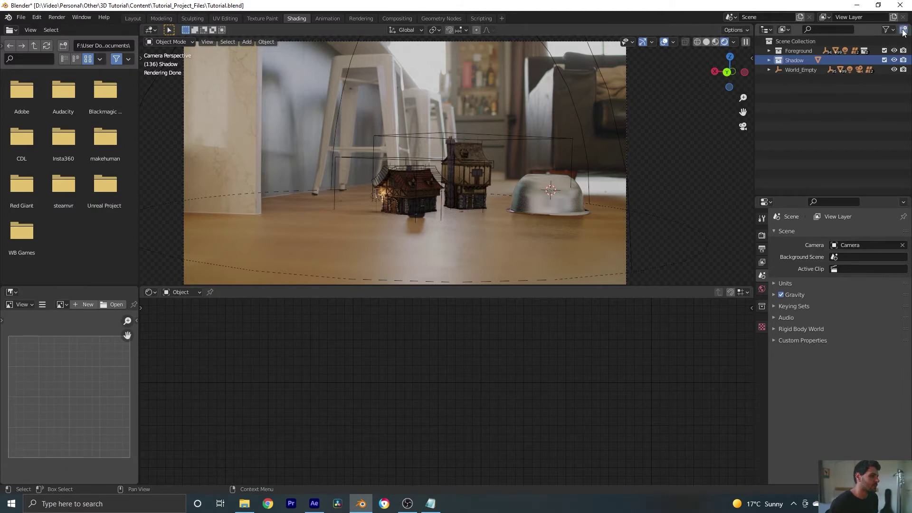
Step: Move the 'Shadow 1' collection to the top level and rename it Reflection_Direct
click(769, 60)
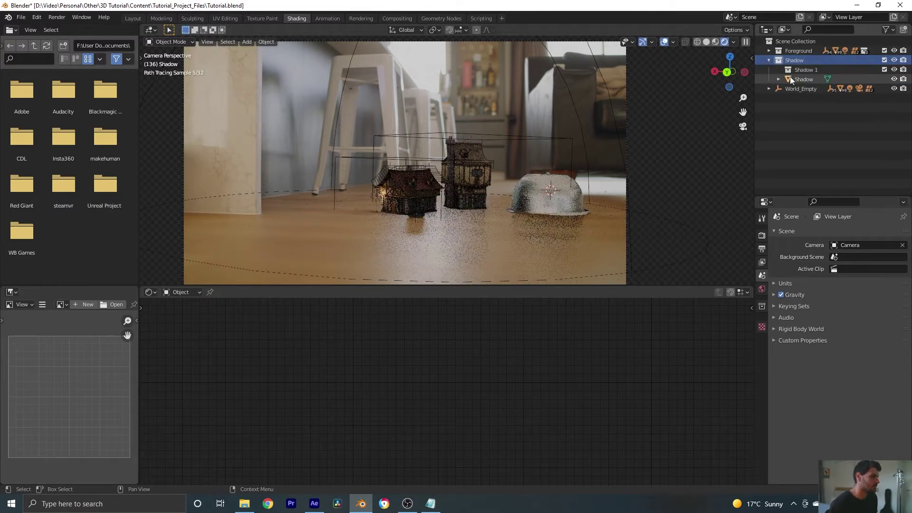
drag(808, 67, 769, 59)
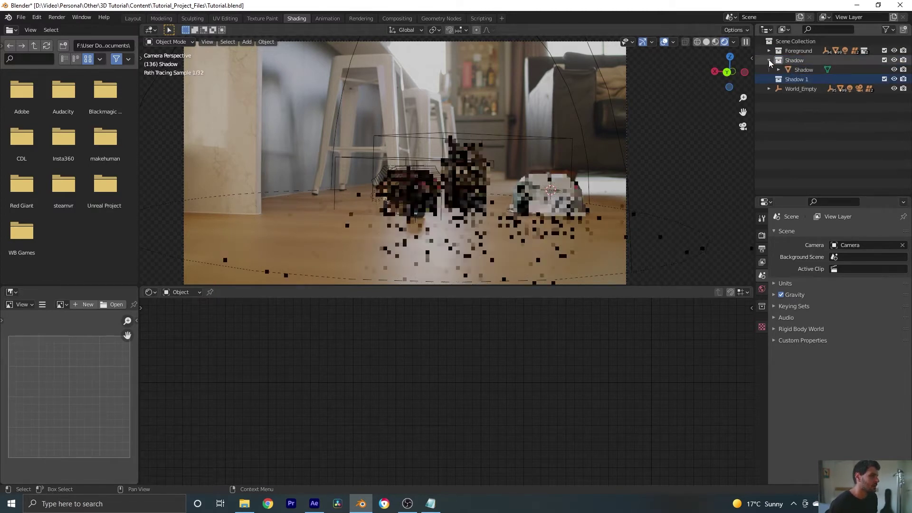
double_click(795, 69)
text(Reflection)
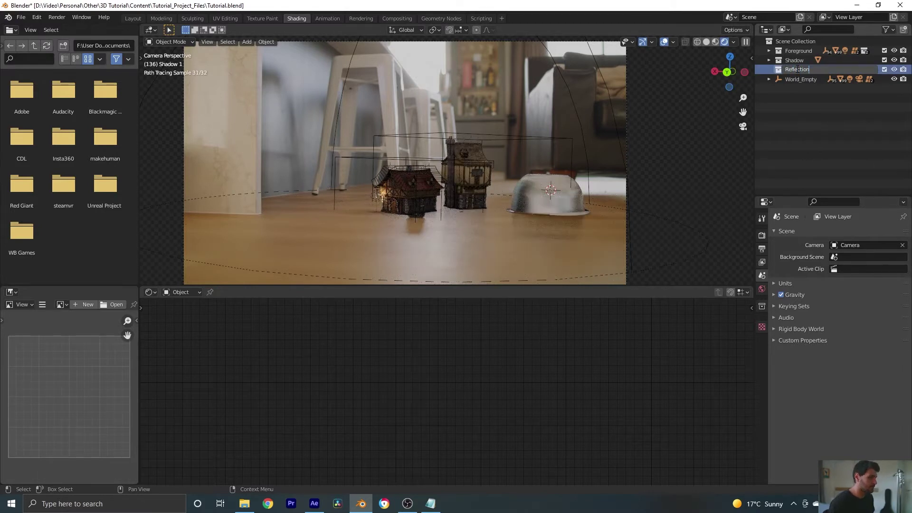
text(_D)
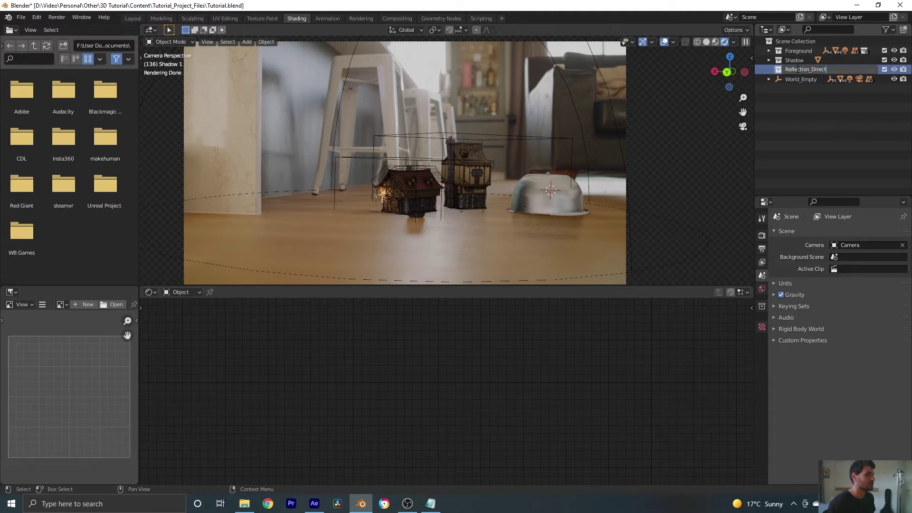
text(irect)
key(Return)
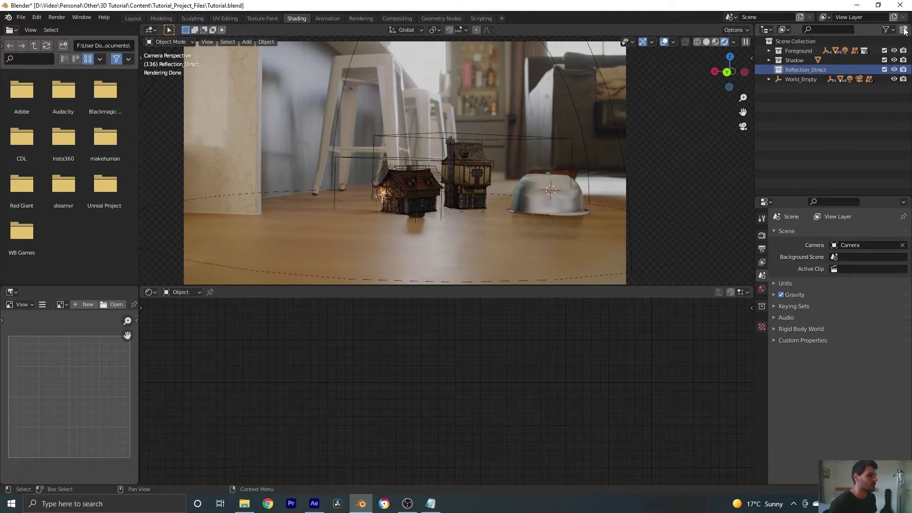
Step: Duplicate Reflection_Direct and rename the copy Reflection_Indirect
key(shift+d)
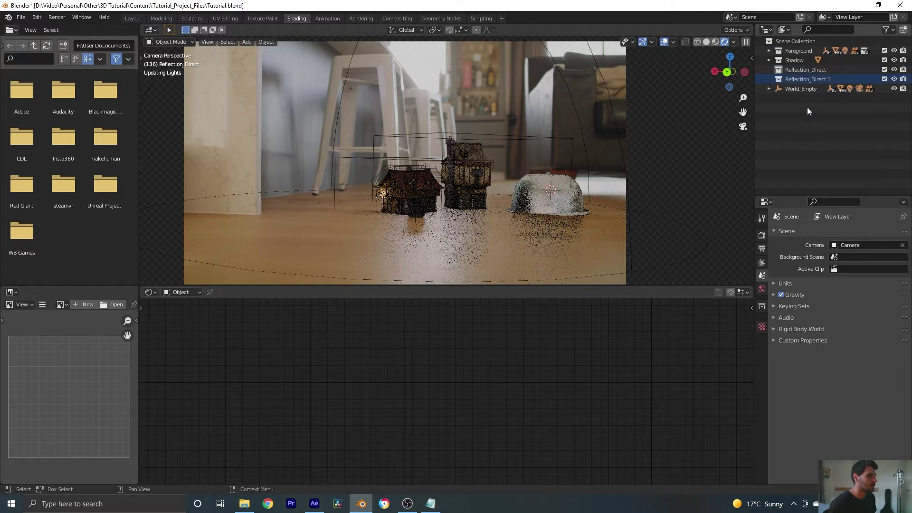
double_click(804, 80)
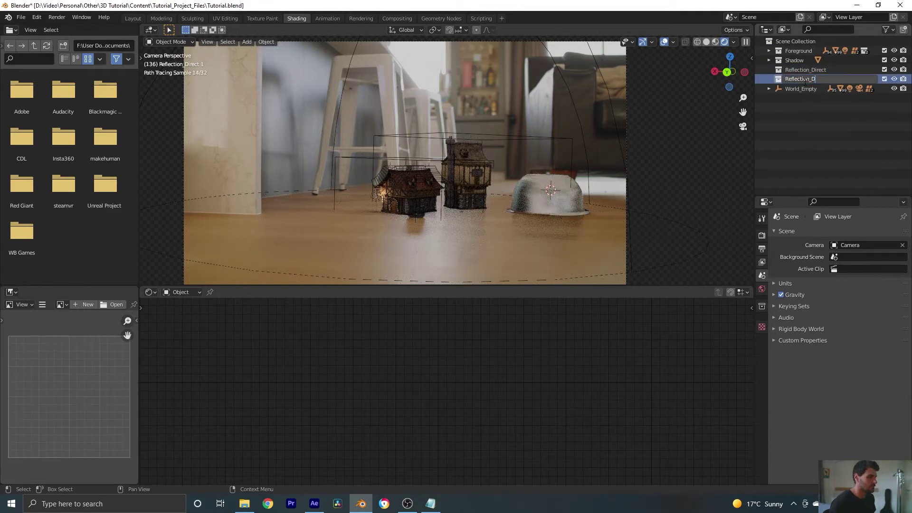
text(Indi)
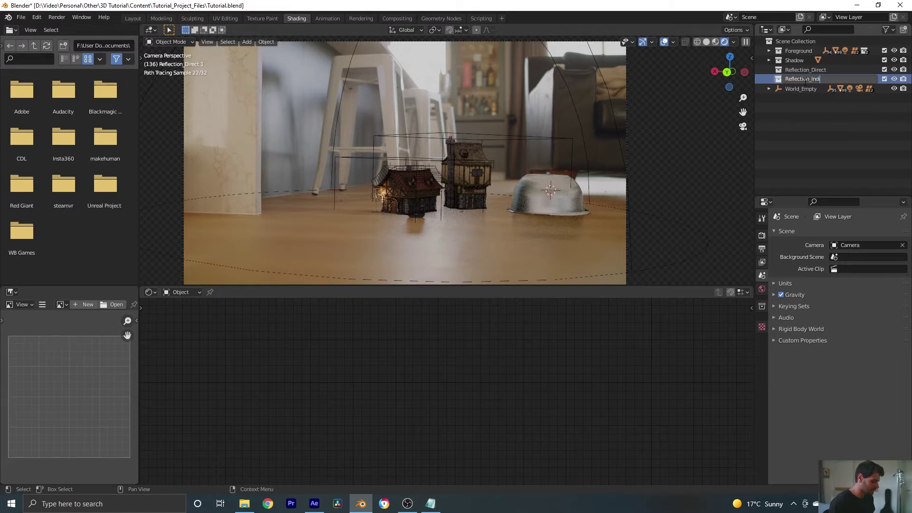
text(rect)
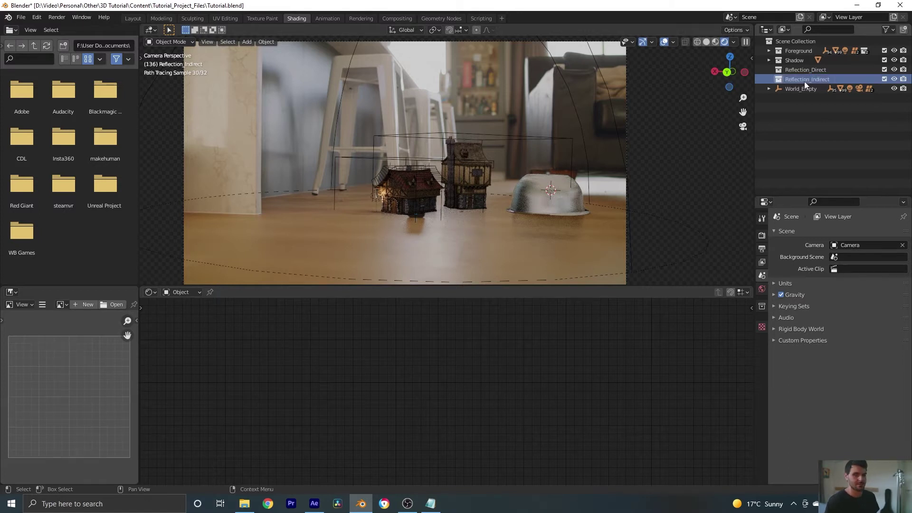
key(Return)
click(859, 71)
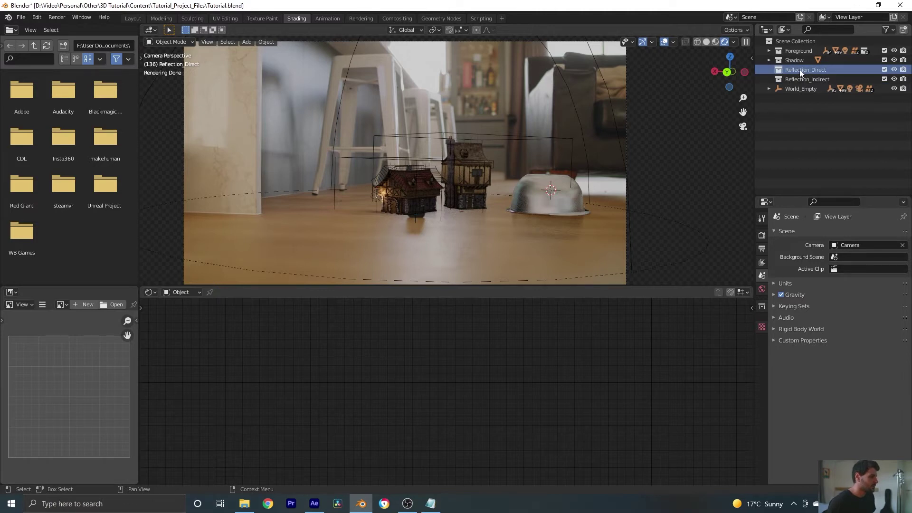
scroll(529, 168, up, 3)
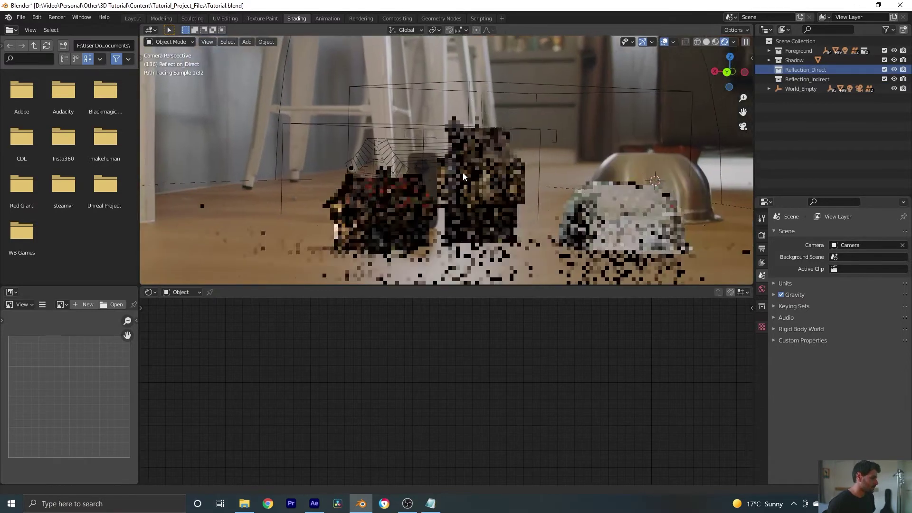
scroll(509, 130, up, 4)
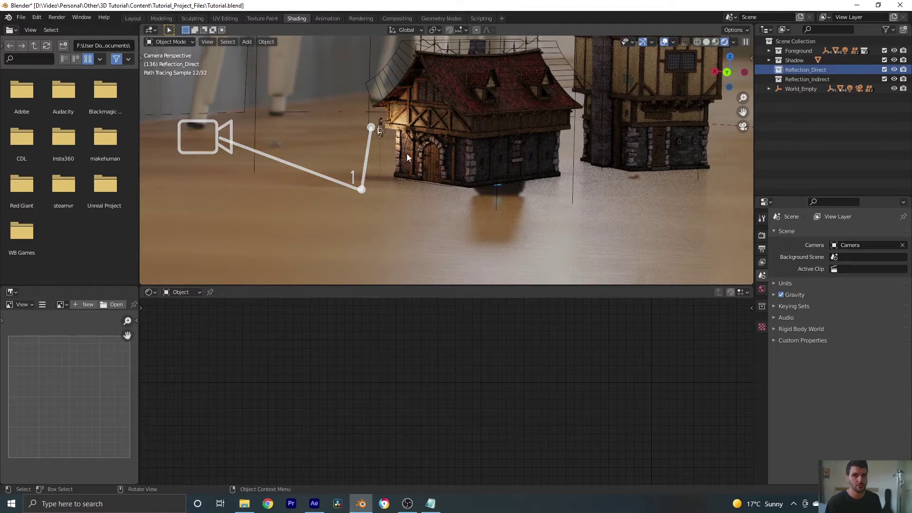
click(807, 79)
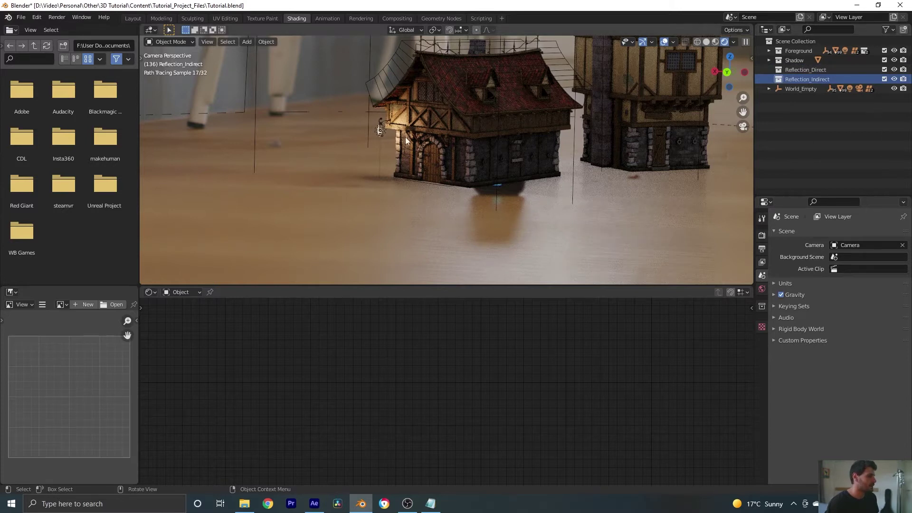
scroll(392, 146, up, 3)
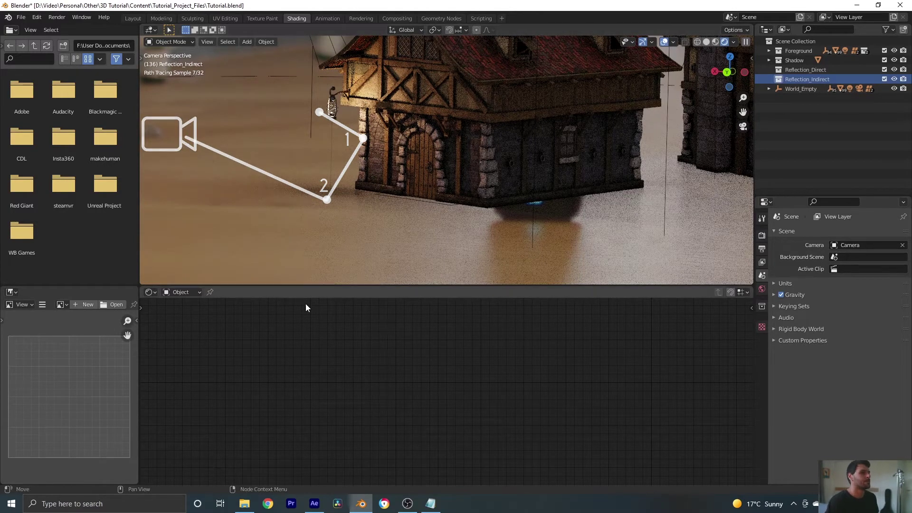
click(805, 69)
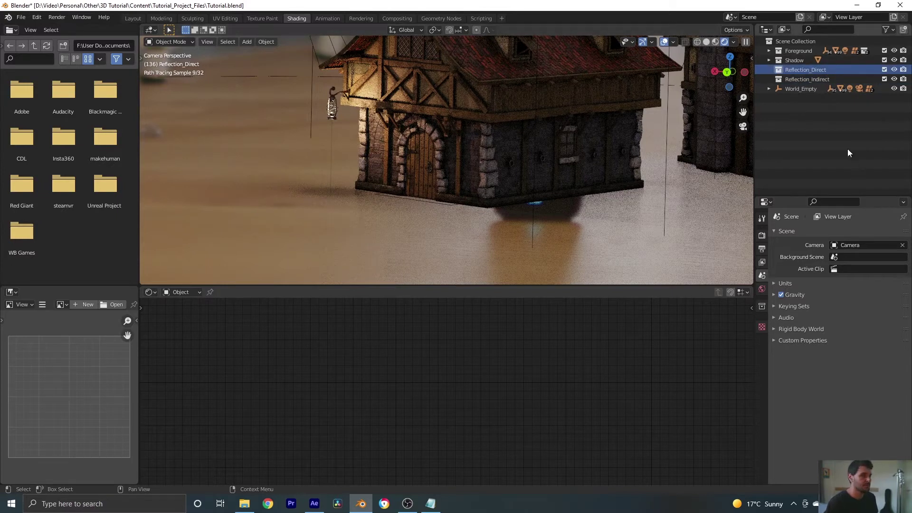
click(820, 80)
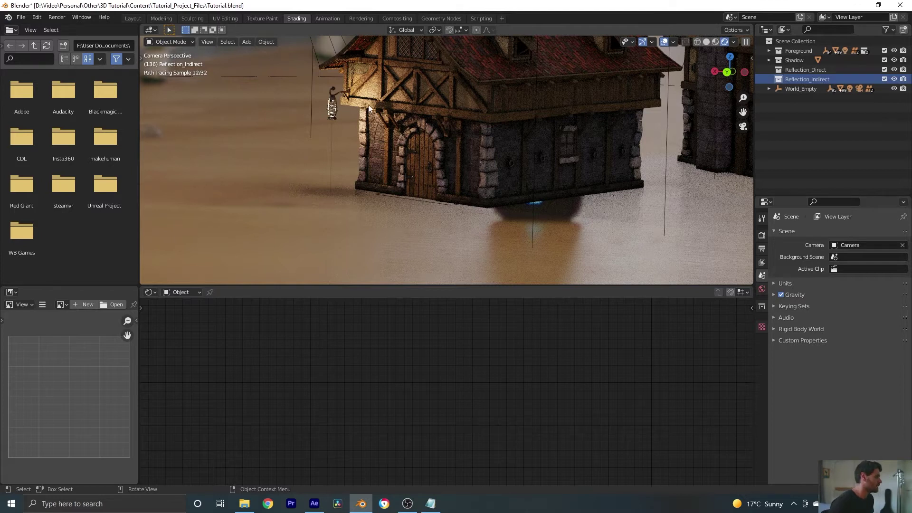
scroll(454, 149, down, 6)
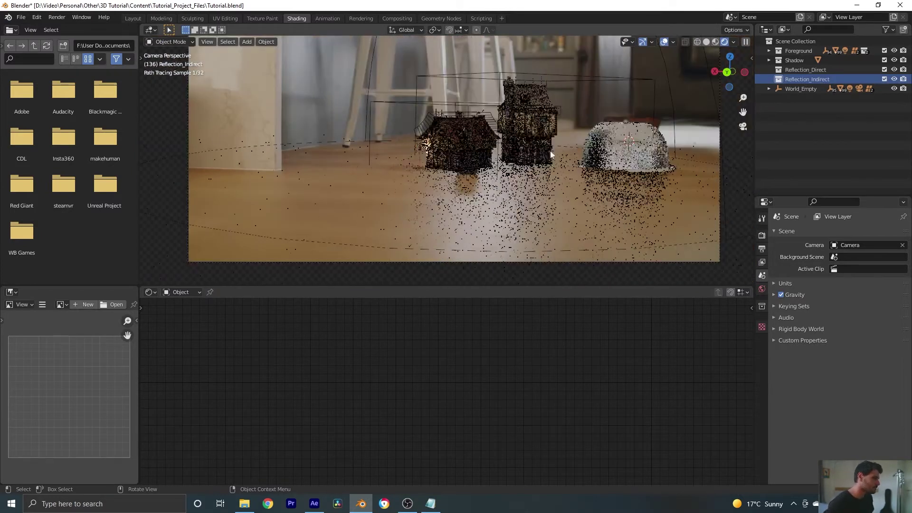
click(816, 69)
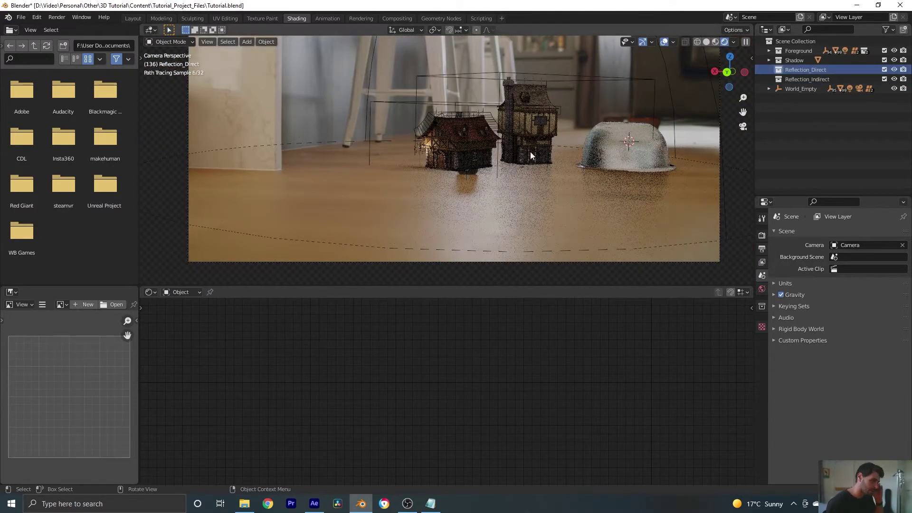
click(420, 186)
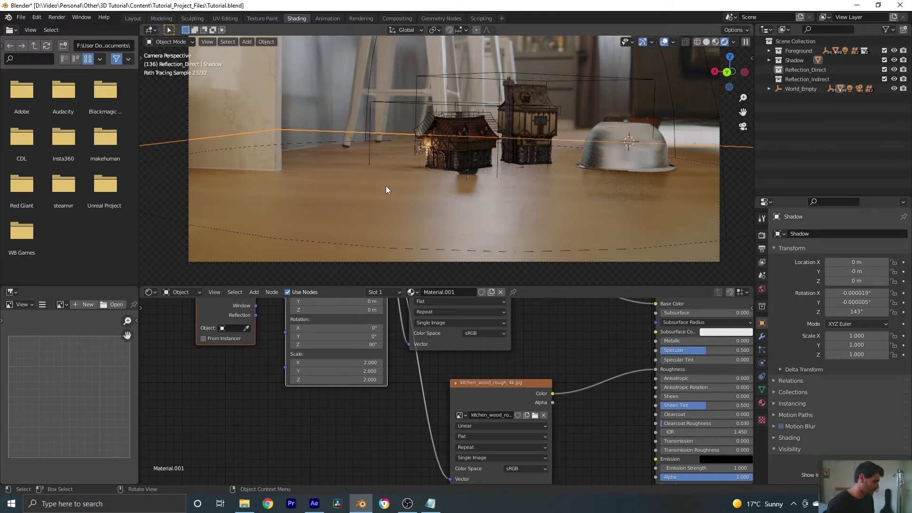
Step: Duplicate the Shadow floor plane in place and move the copy into Reflection_Direct
key(shift+d)
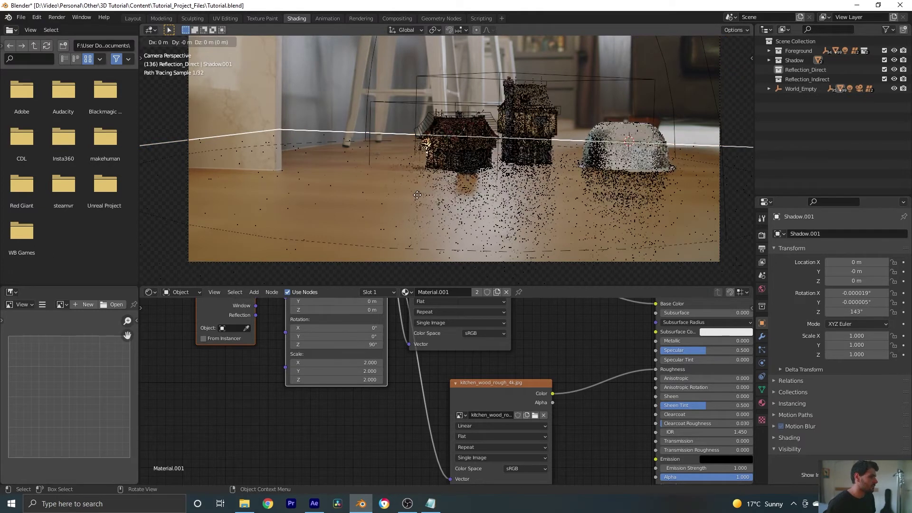
right_click(417, 194)
key(m)
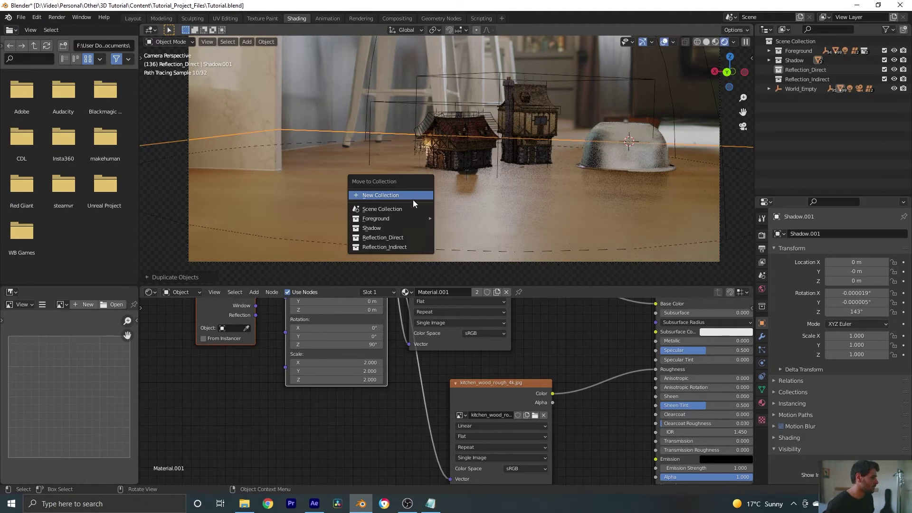
click(389, 238)
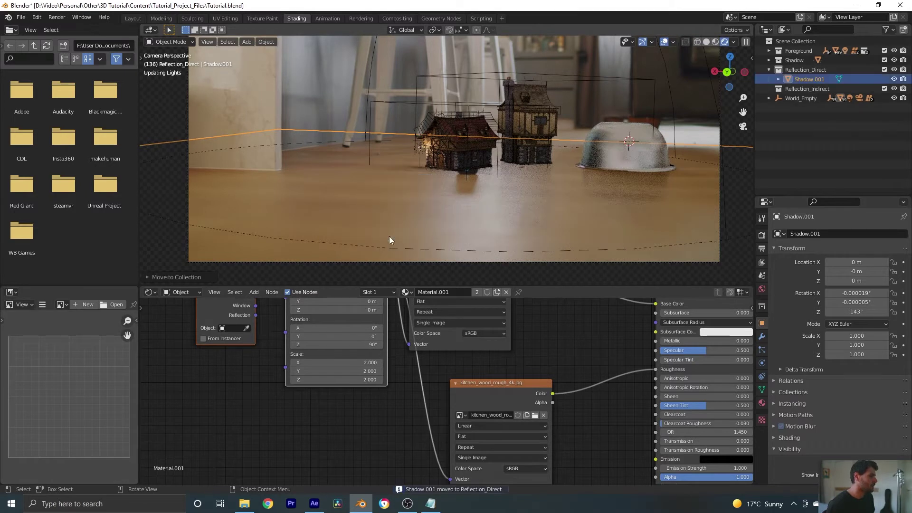
Step: Rename the copy Refl_Dir and toggle the Shadow collection's visibility to check it
double_click(806, 79)
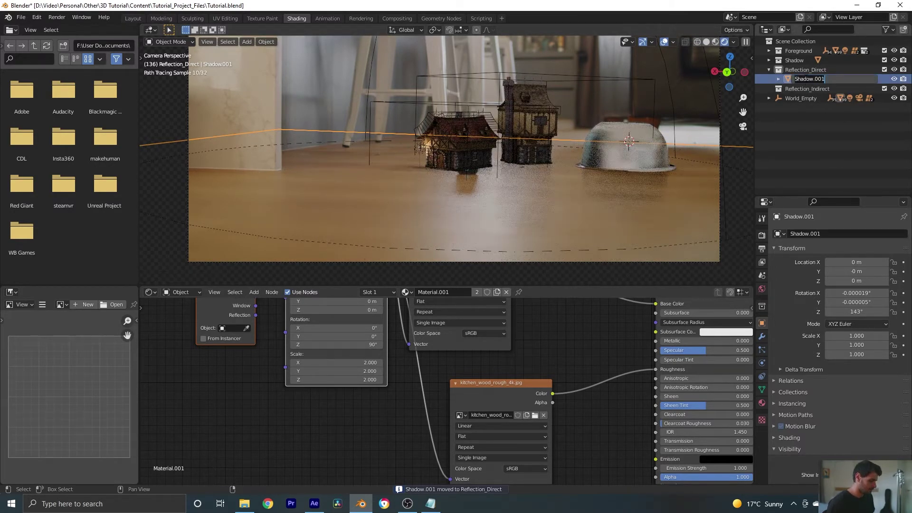
text(Refl_Di)
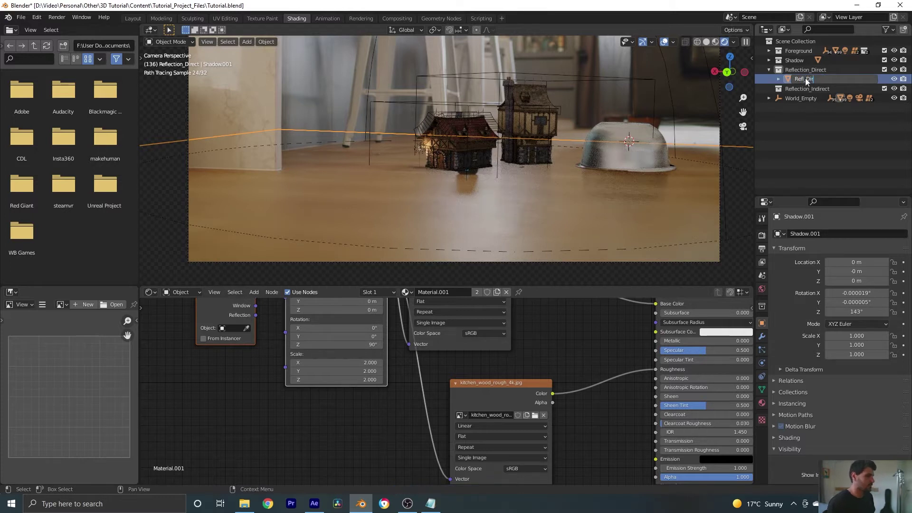
text(r)
key(Return)
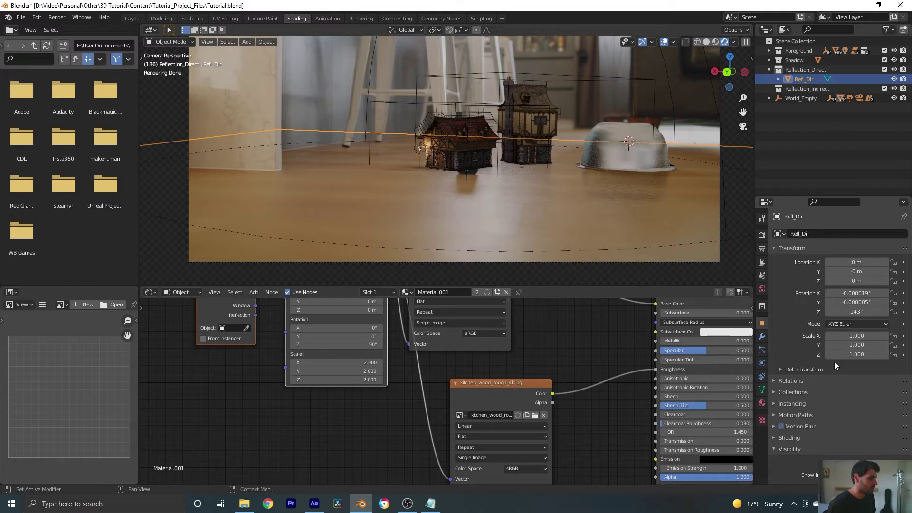
scroll(833, 361, down, 8)
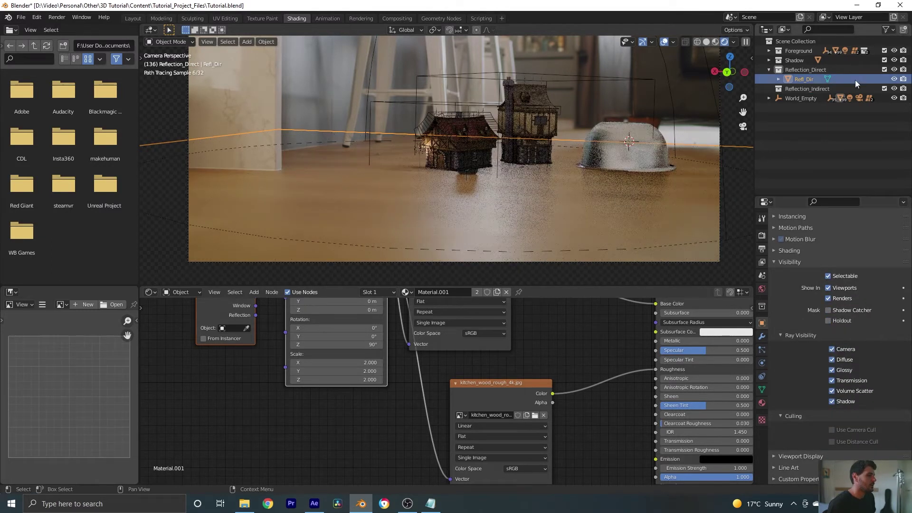
click(894, 61)
click(894, 60)
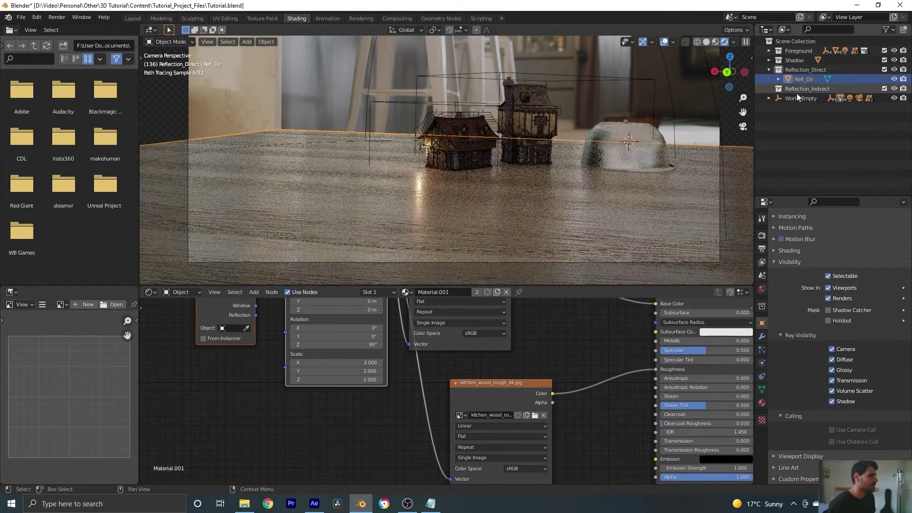
Step: Duplicate the Refl_Dir plane in place and move the copy into Reflection_Indirect
click(803, 88)
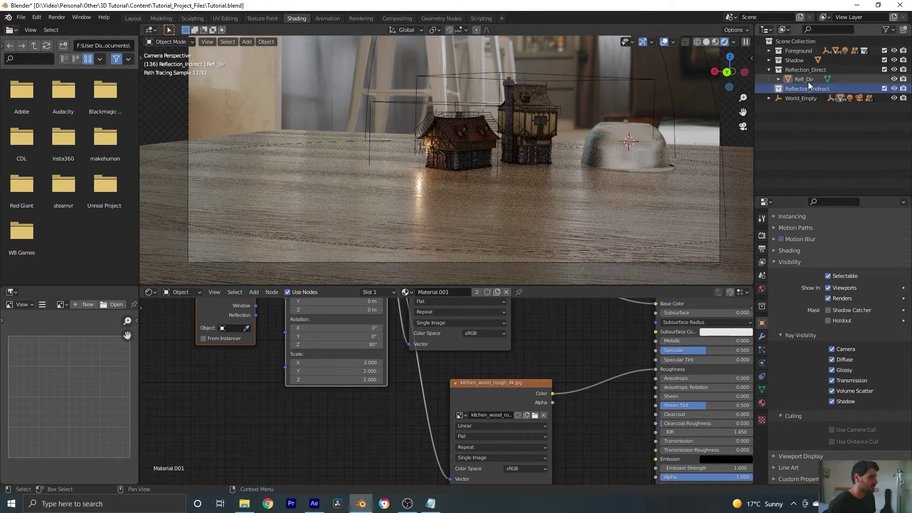
click(557, 198)
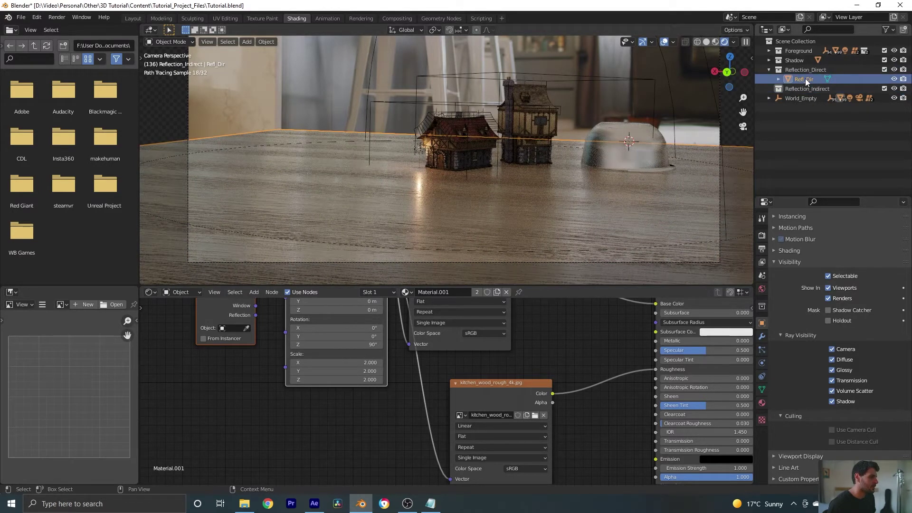
key(shift+d)
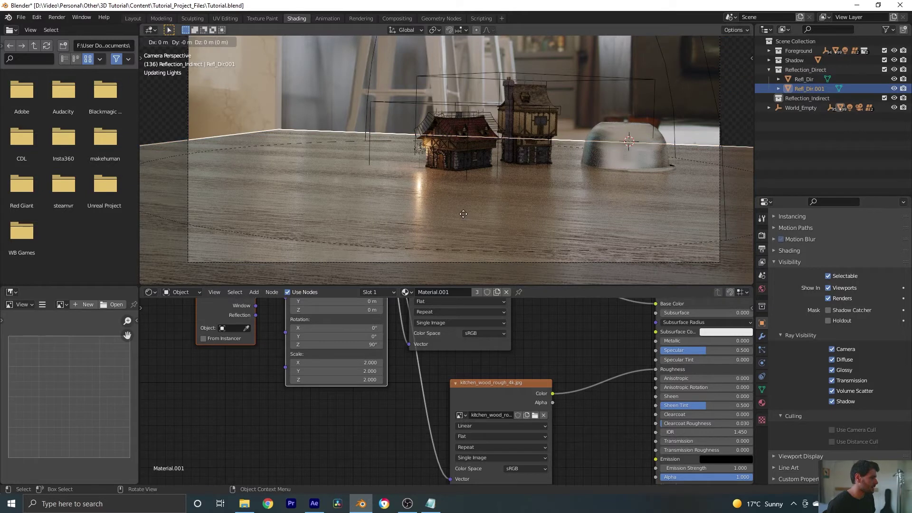
right_click(463, 214)
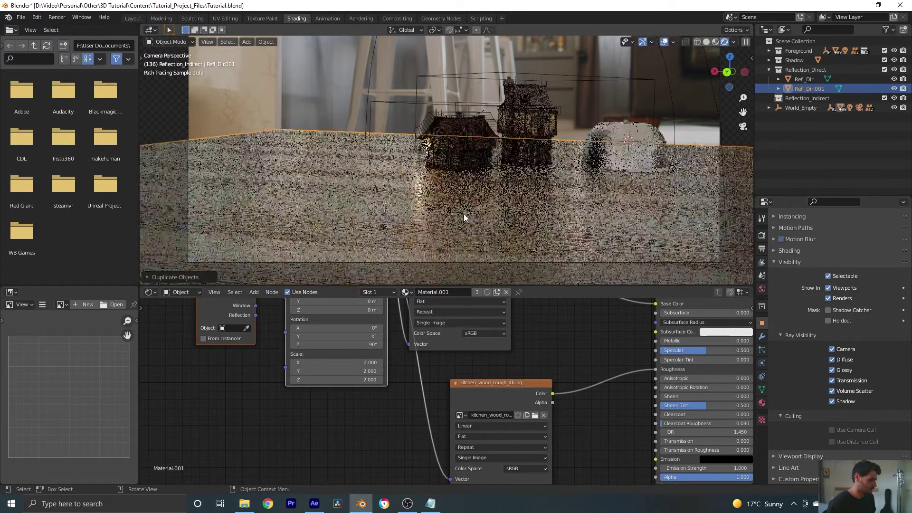
key(m)
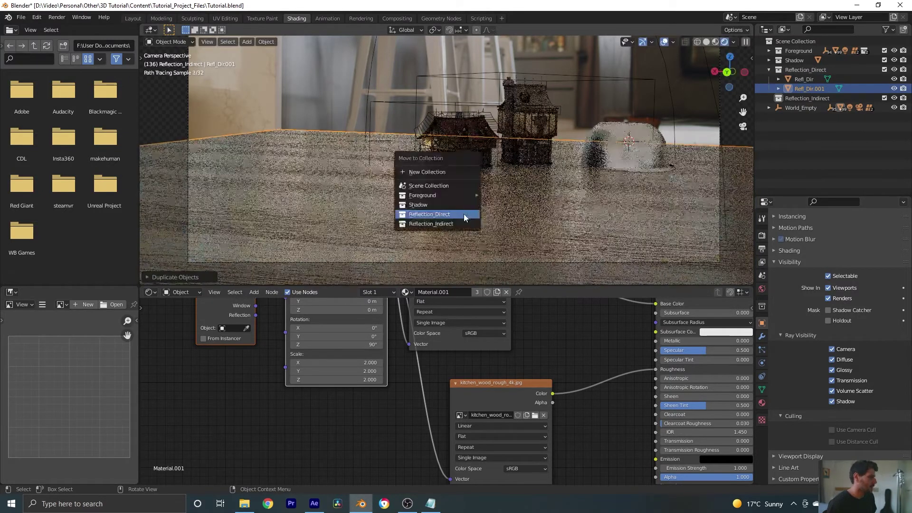
click(441, 221)
Step: Rename the copy Refl_Indir and select the bowl
double_click(819, 98)
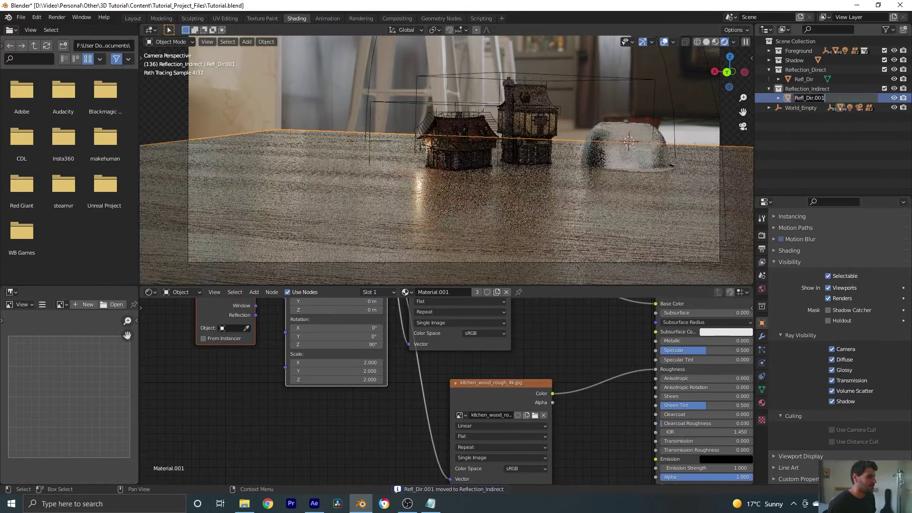
key(BackSpace)
key(BackSpace)
key(BackSpace)
key(BackSpace)
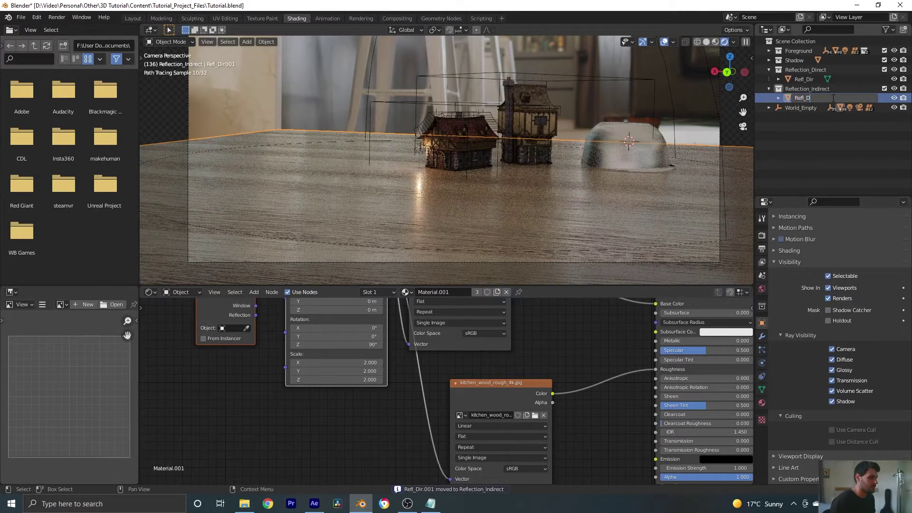
text(Indir)
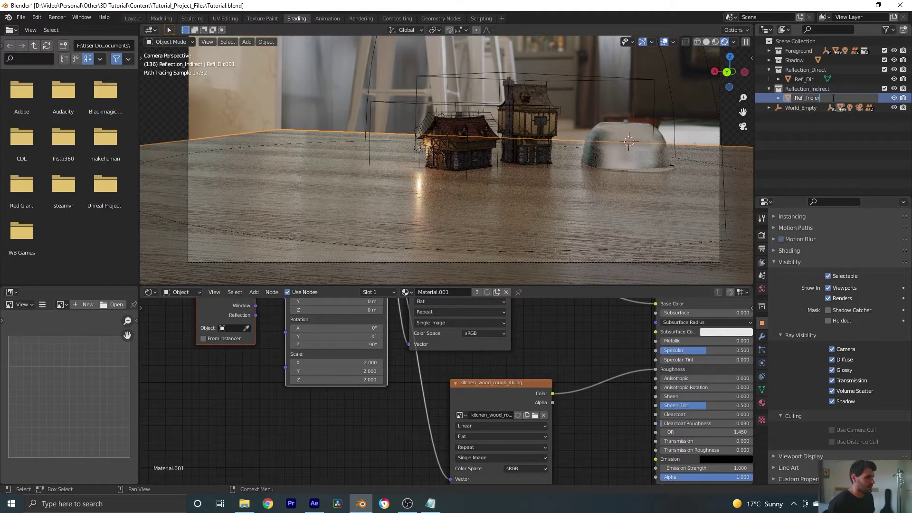
key(Return)
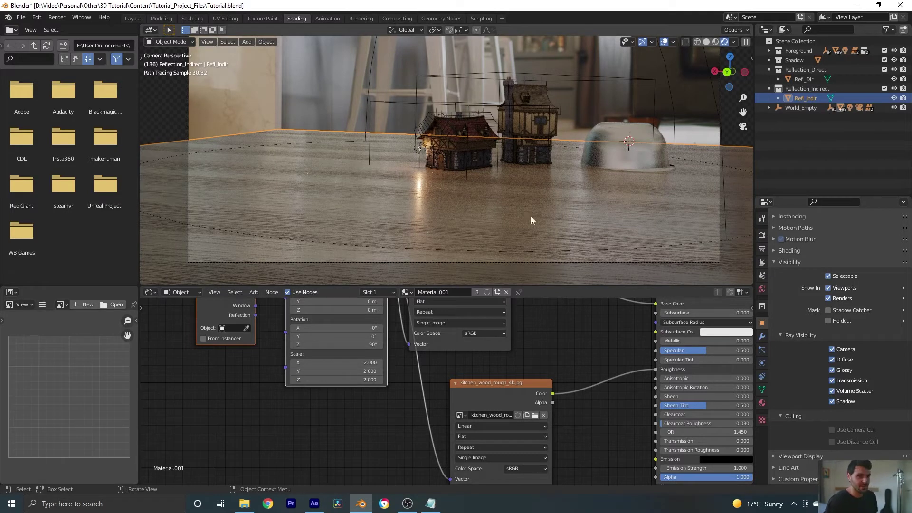
click(608, 153)
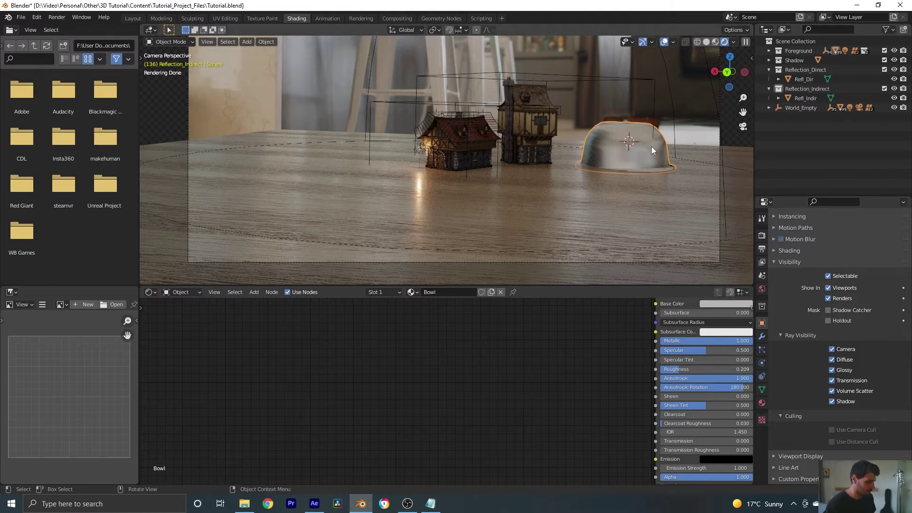
key(m)
click(637, 146)
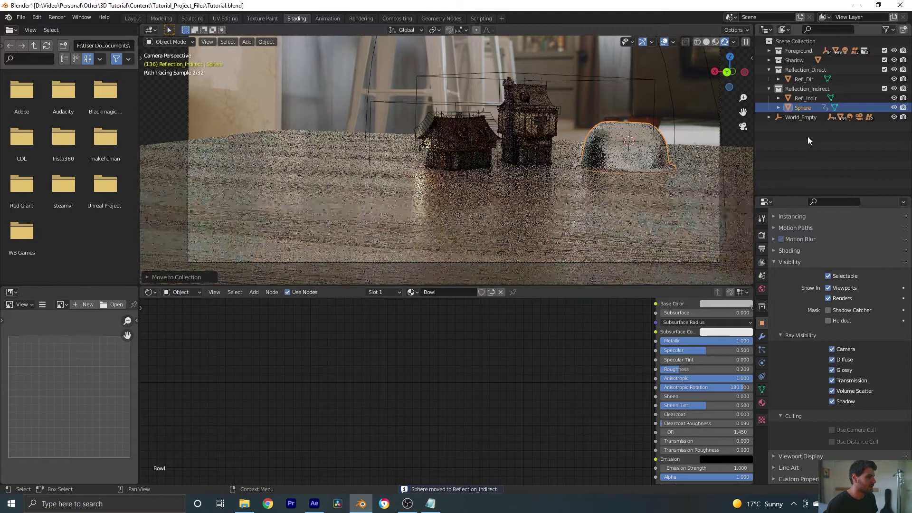
double_click(804, 108)
text(Bo)
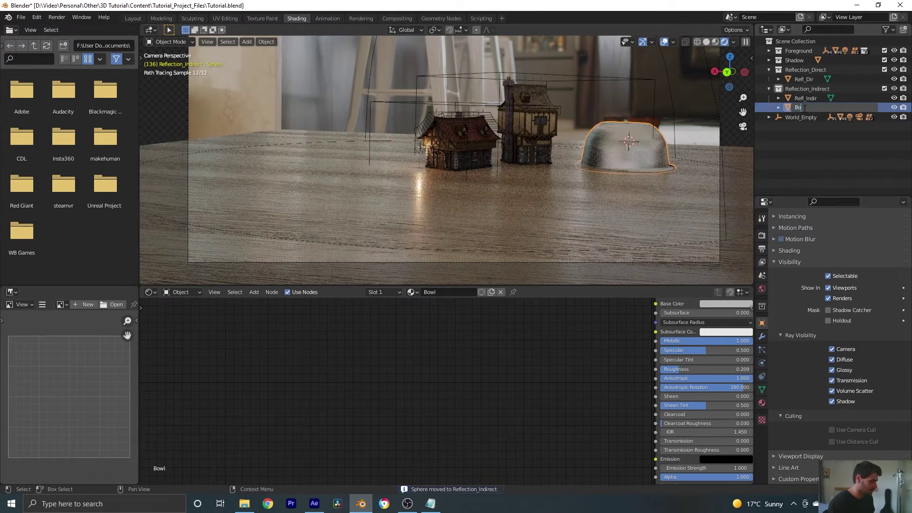
text(wl)
key(Return)
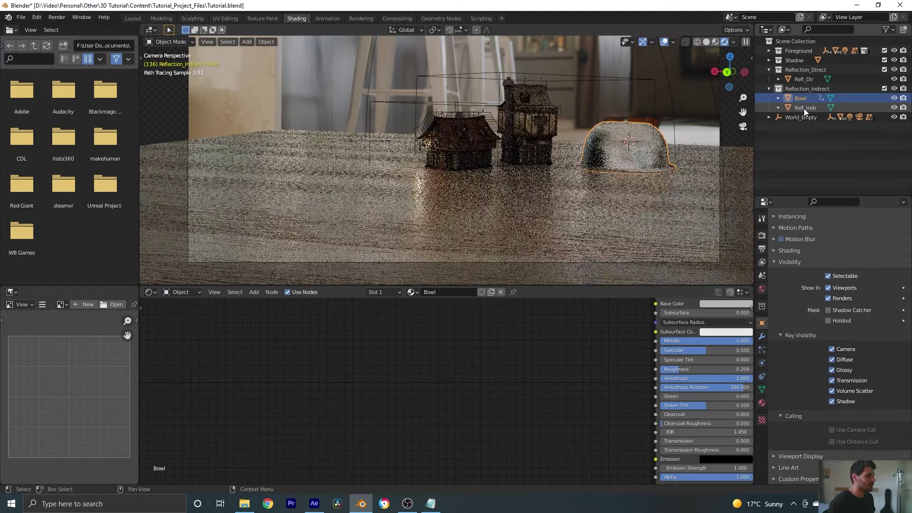
click(769, 70)
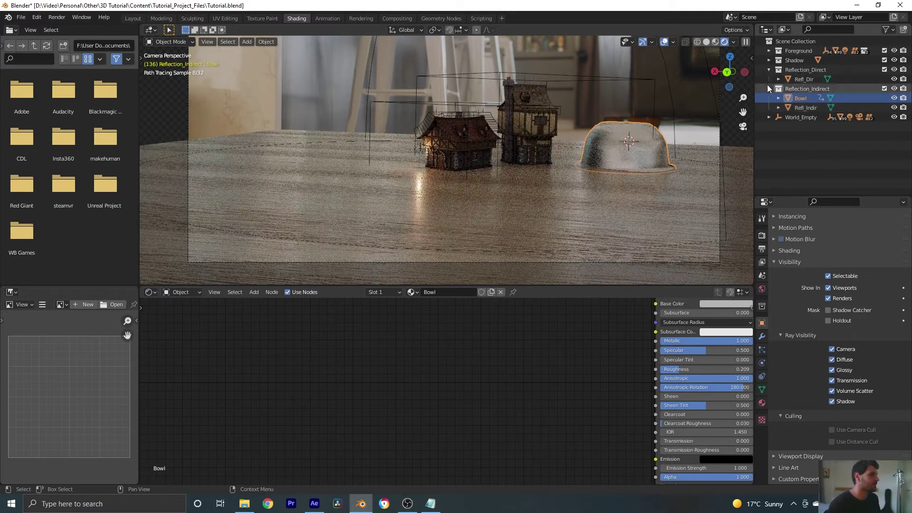
click(769, 79)
click(772, 112)
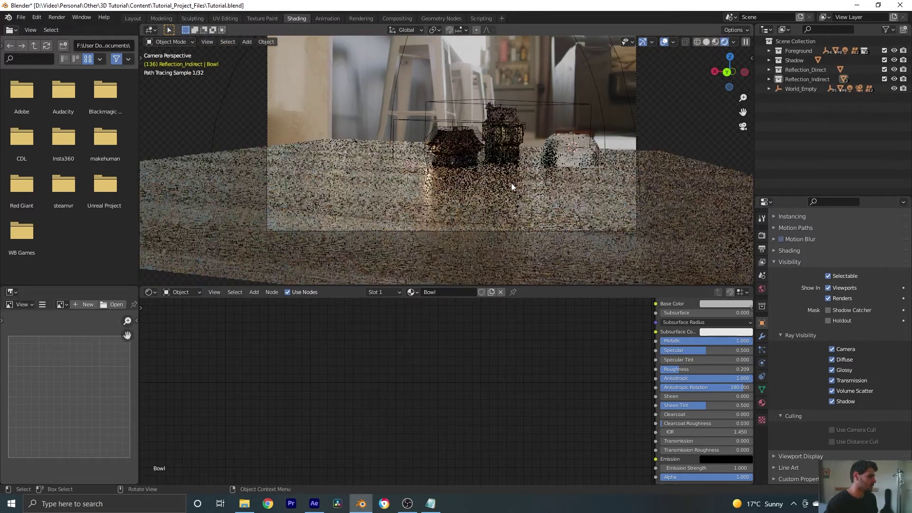
scroll(511, 183, up, 3)
scroll(520, 147, down, 2)
scroll(470, 211, up, 3)
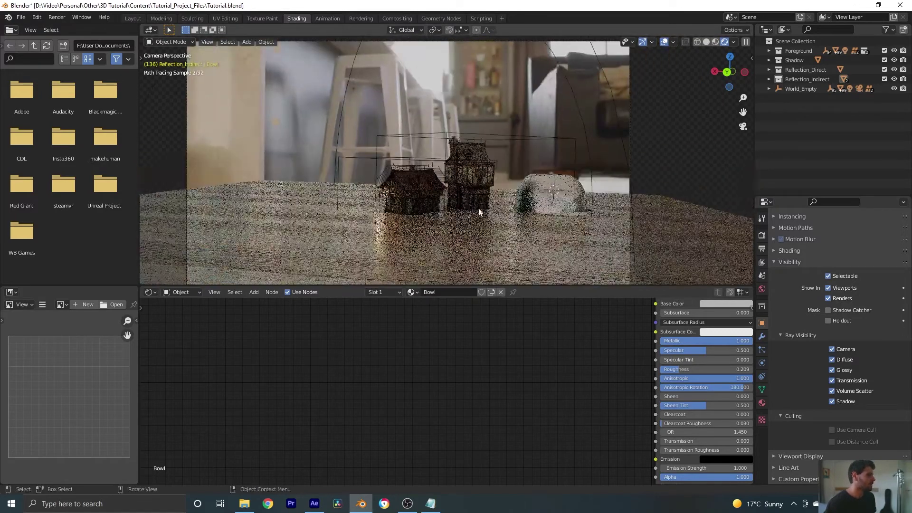
scroll(500, 204, up, 1)
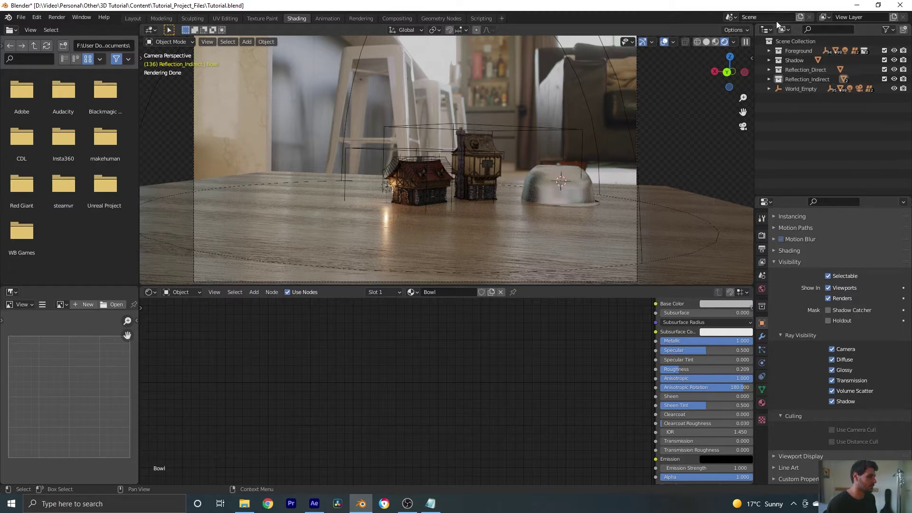
Step: Add a new view layer with the New option and rename it Foreground
click(893, 17)
click(841, 37)
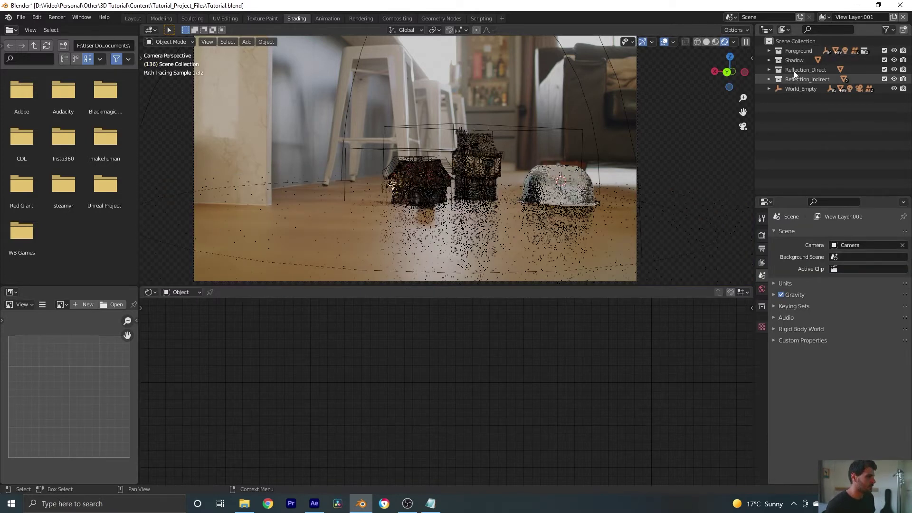
double_click(873, 17)
text(Foreground)
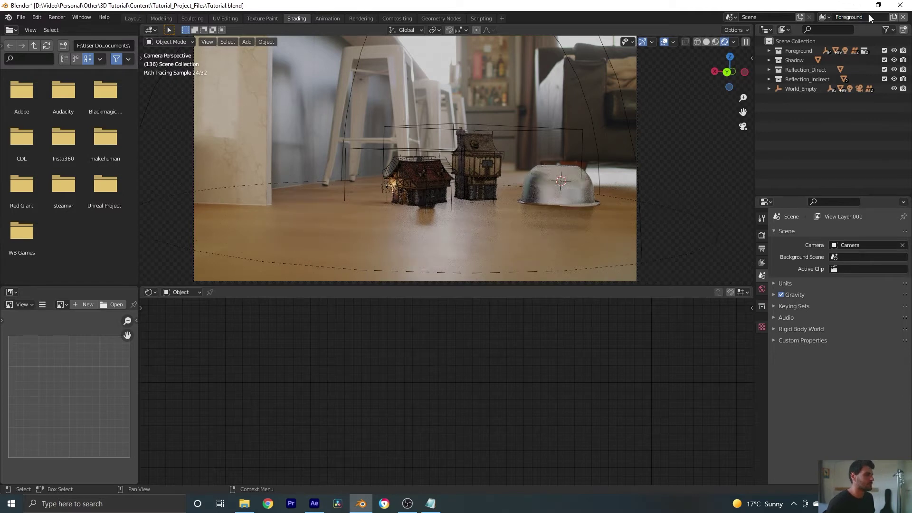
key(Return)
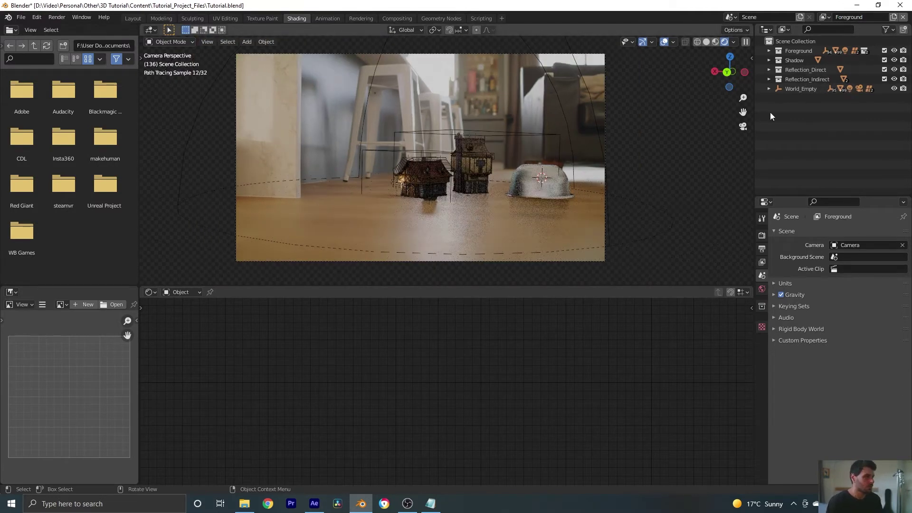
Step: Show the Indirect Only column and tick it for Shadow, Reflection_Indirect and Reflection_Direct
click(892, 32)
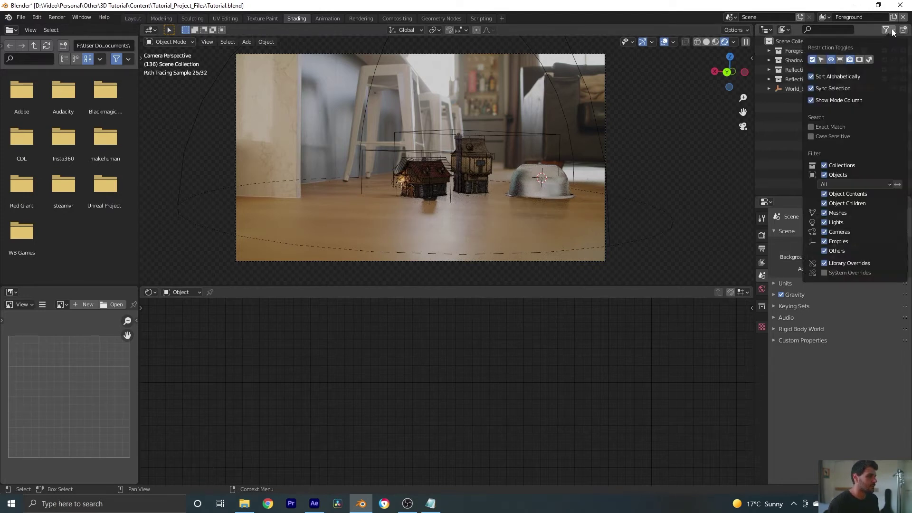
click(870, 61)
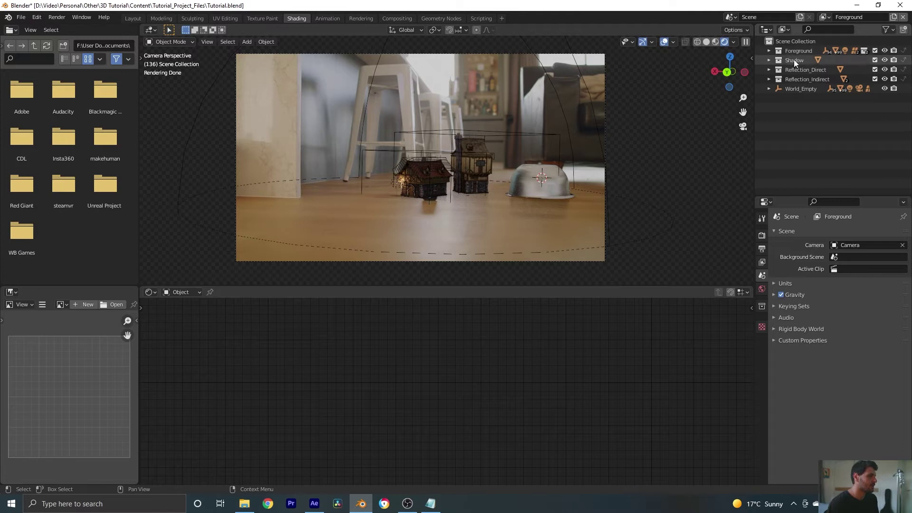
click(904, 60)
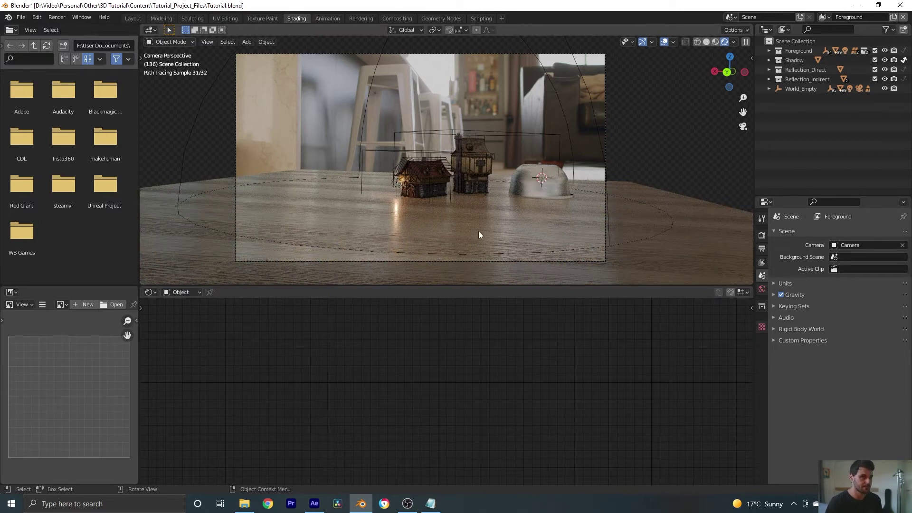
scroll(406, 210, up, 2)
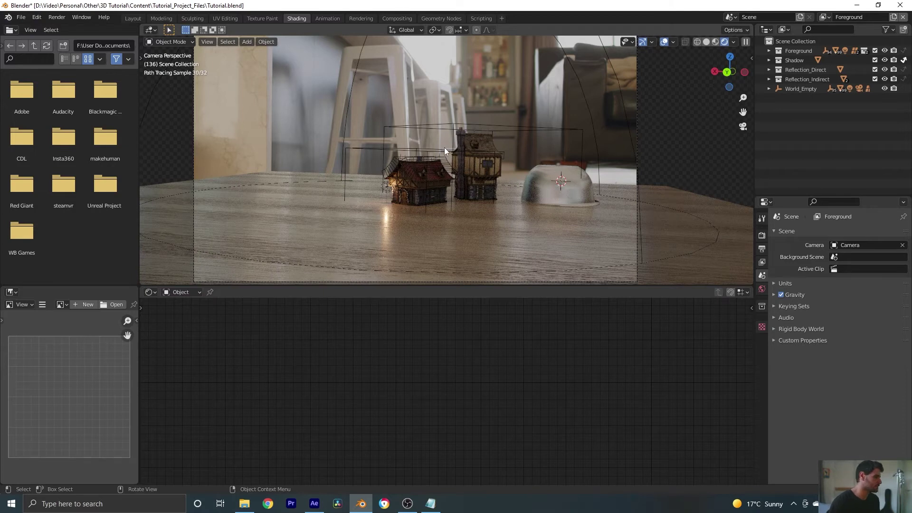
key(h)
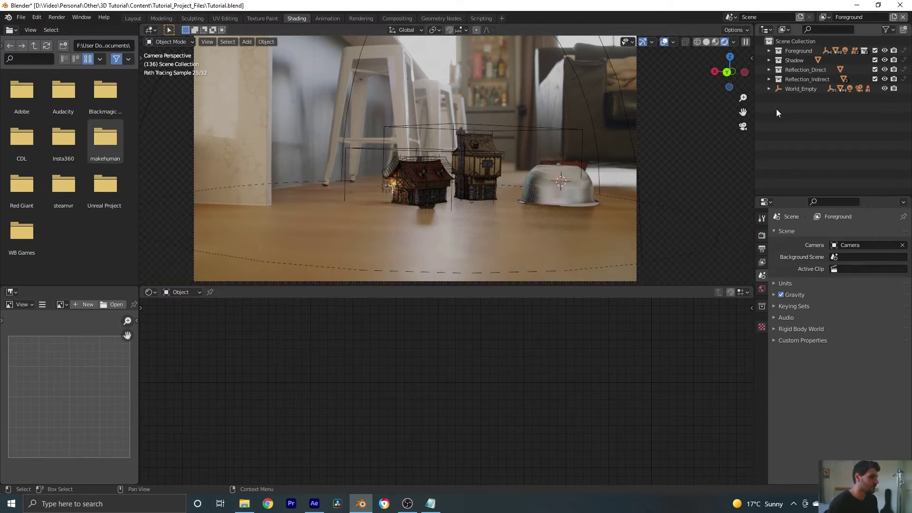
click(903, 60)
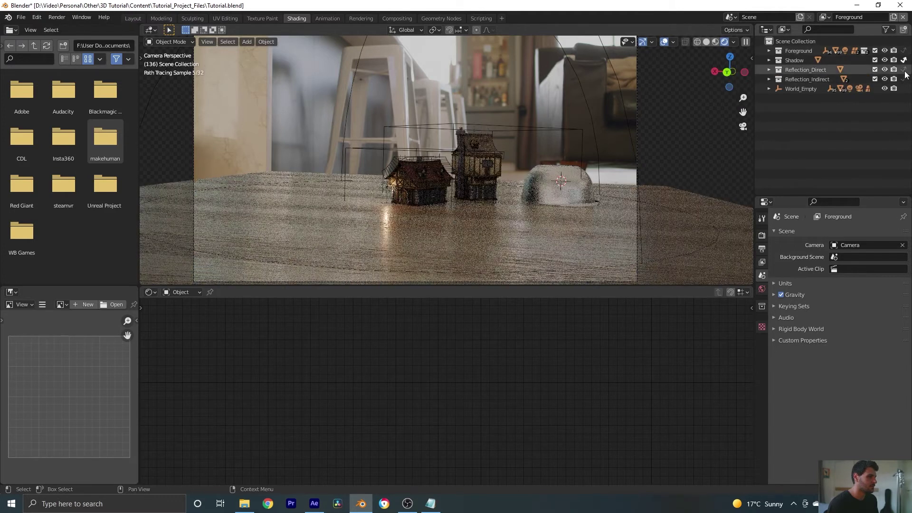
click(903, 79)
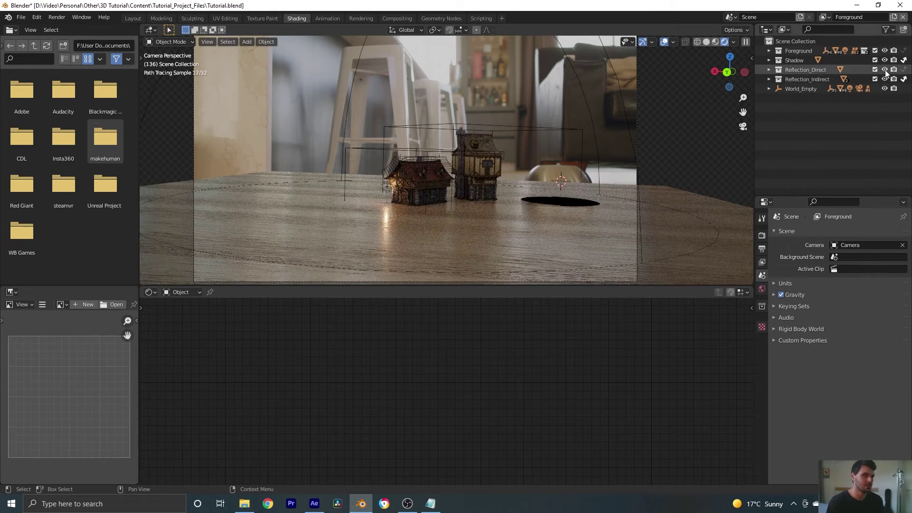
click(904, 69)
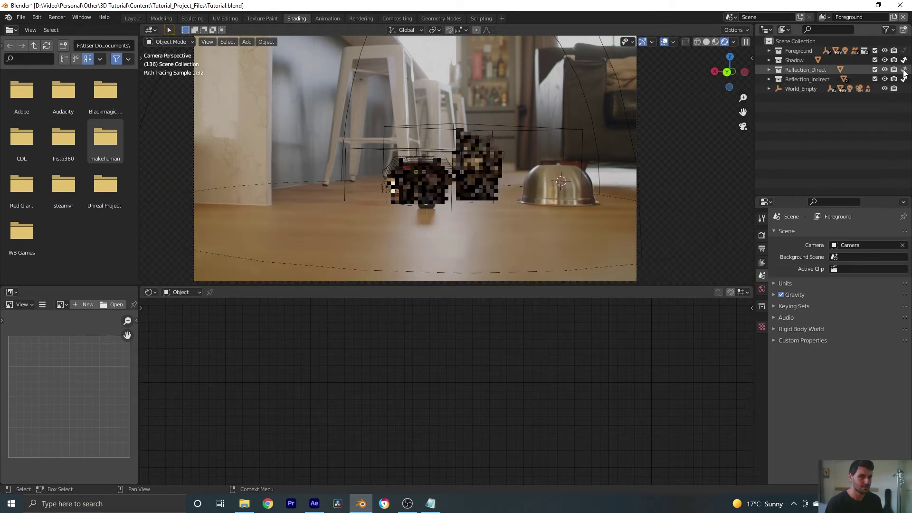
scroll(479, 156, up, 1)
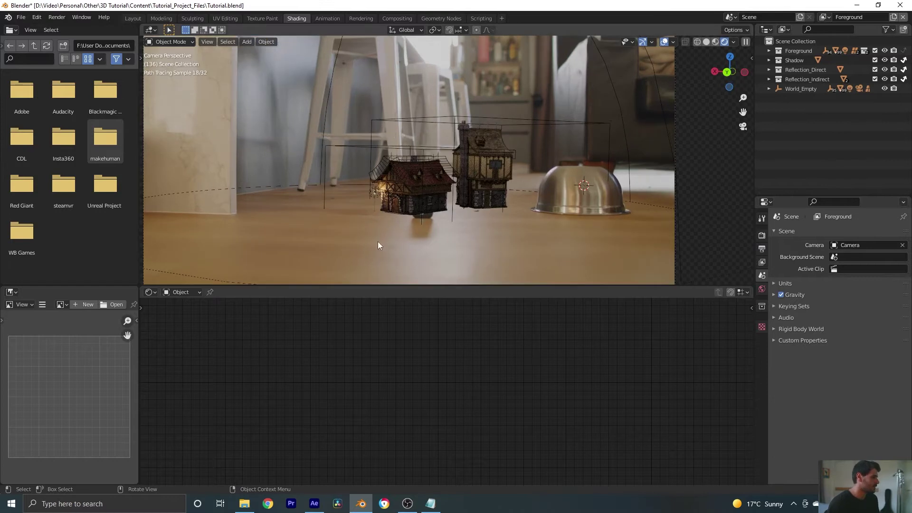
scroll(415, 182, up, 2)
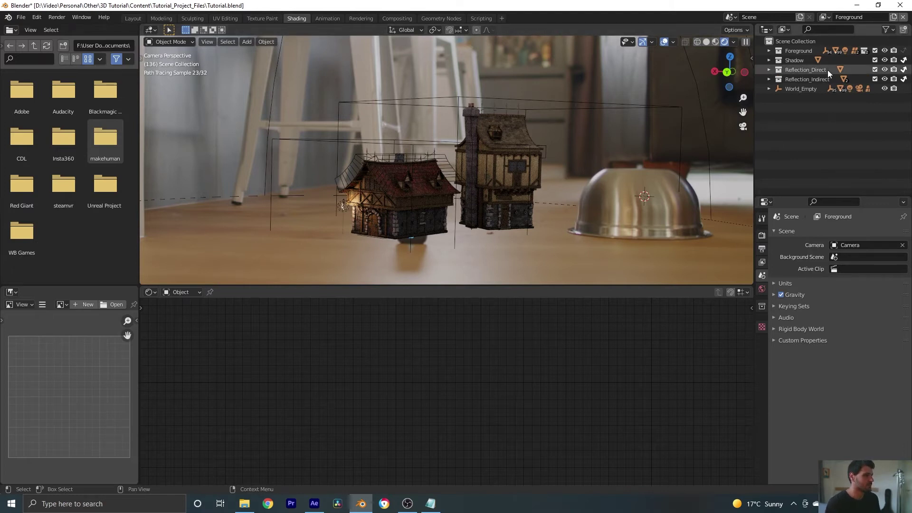
Step: Add a view layer named Shadow and set the Foreground collection to Indirect Only
click(893, 18)
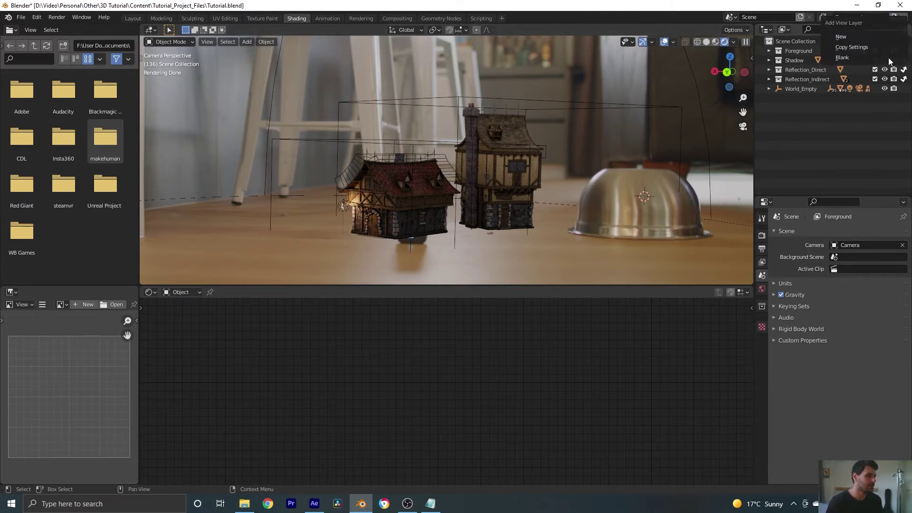
click(848, 36)
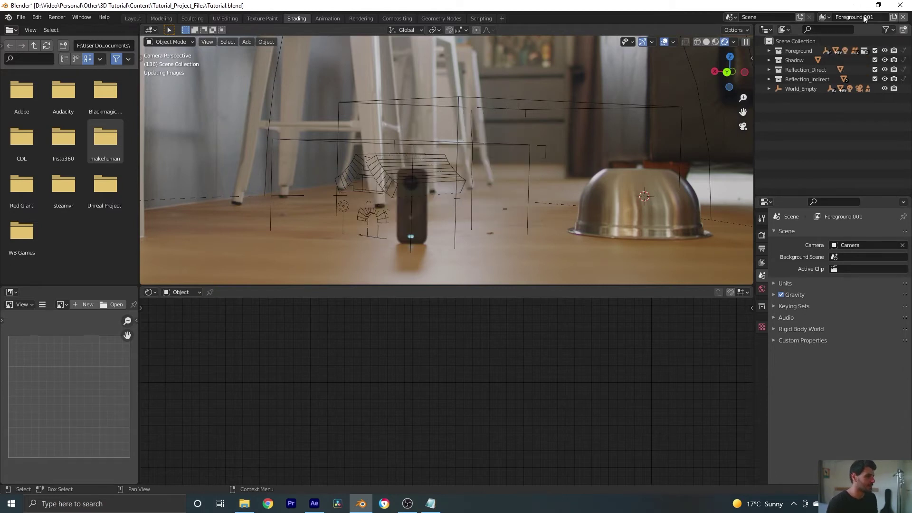
text(Shadow)
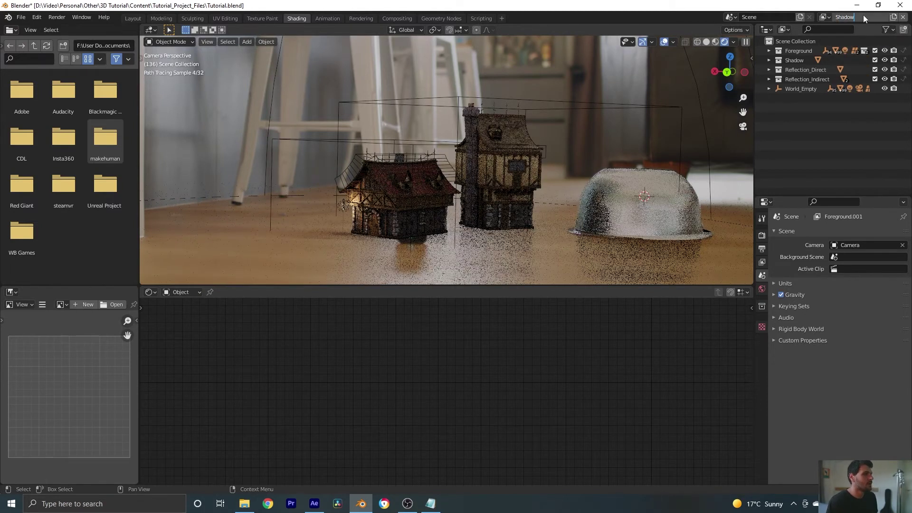
key(Return)
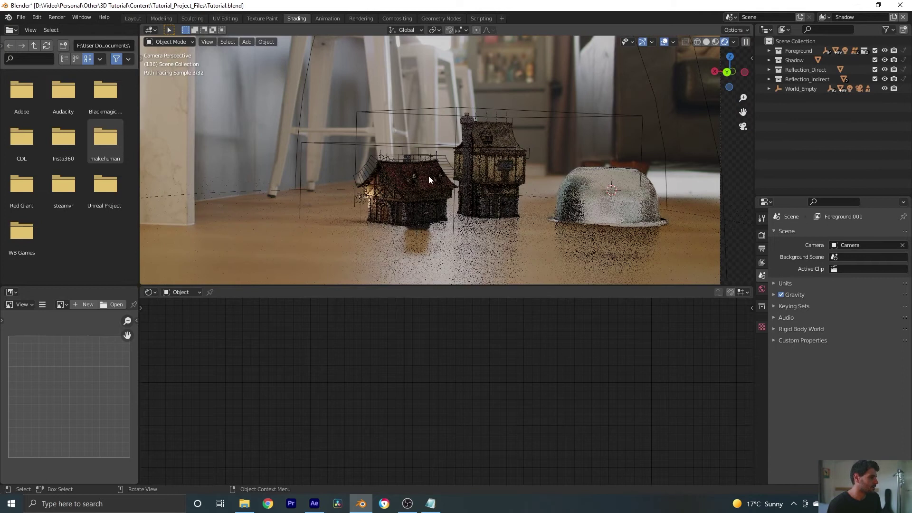
click(904, 51)
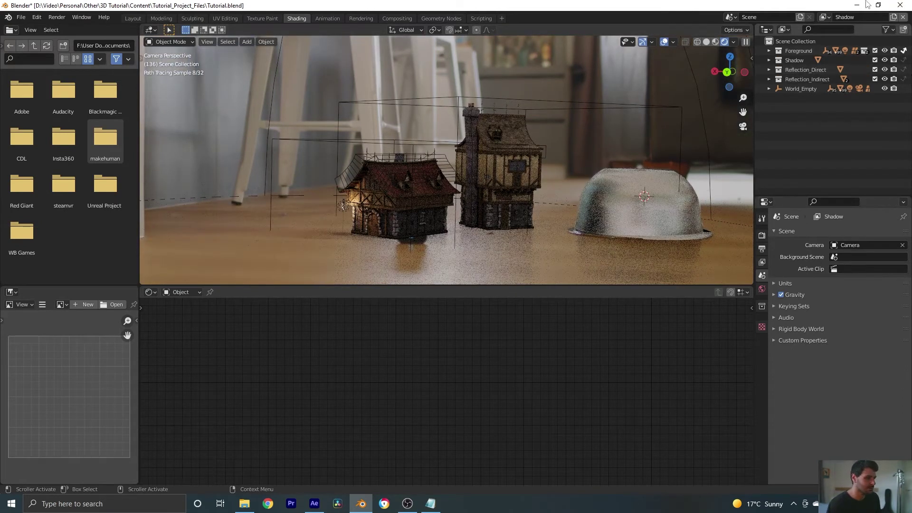
Step: On the Shadow layer, set Holdout on both Foreground houses and all their parts
click(769, 50)
click(778, 60)
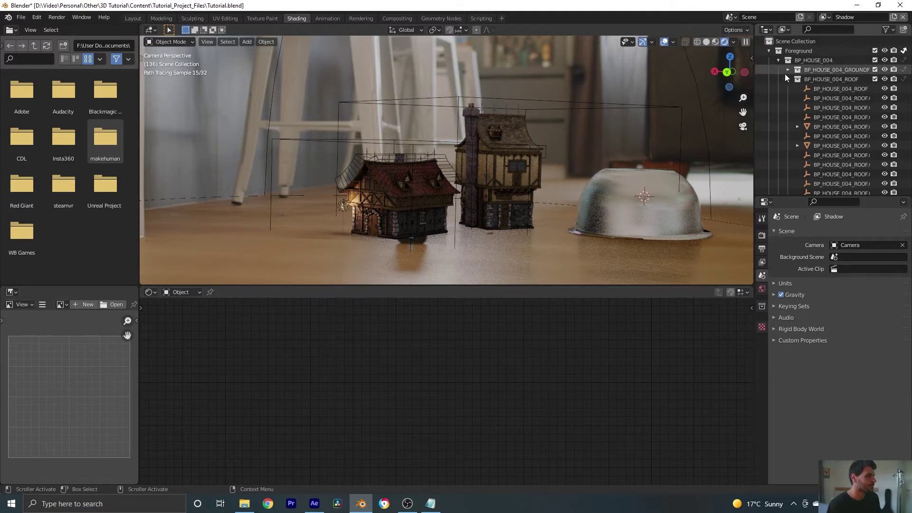
click(788, 89)
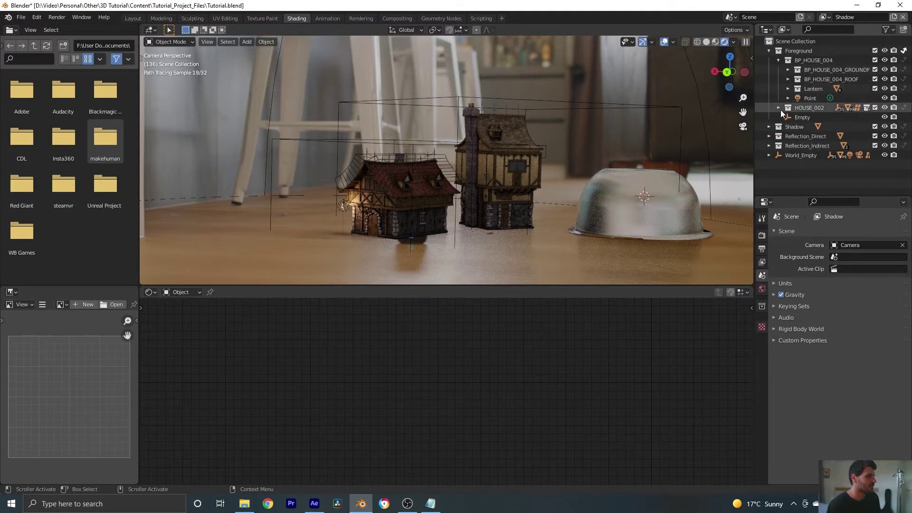
click(779, 108)
click(788, 117)
click(788, 126)
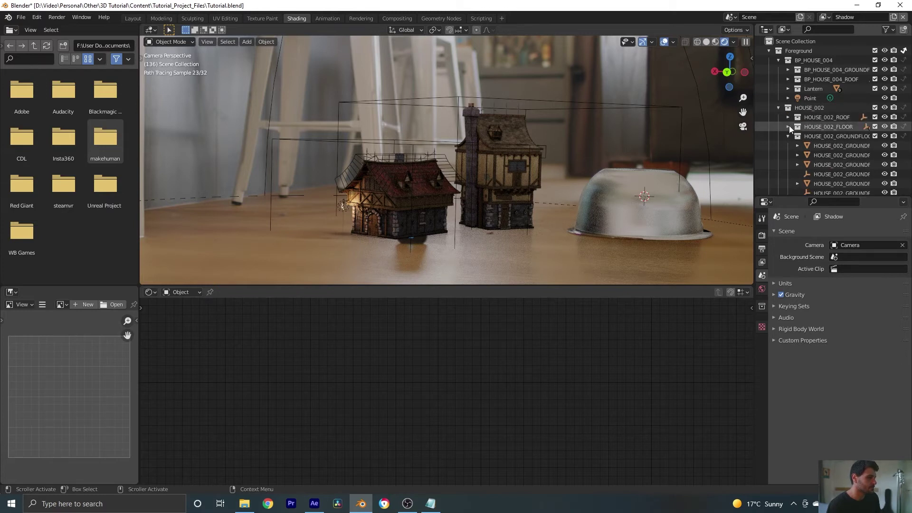
click(787, 135)
click(788, 145)
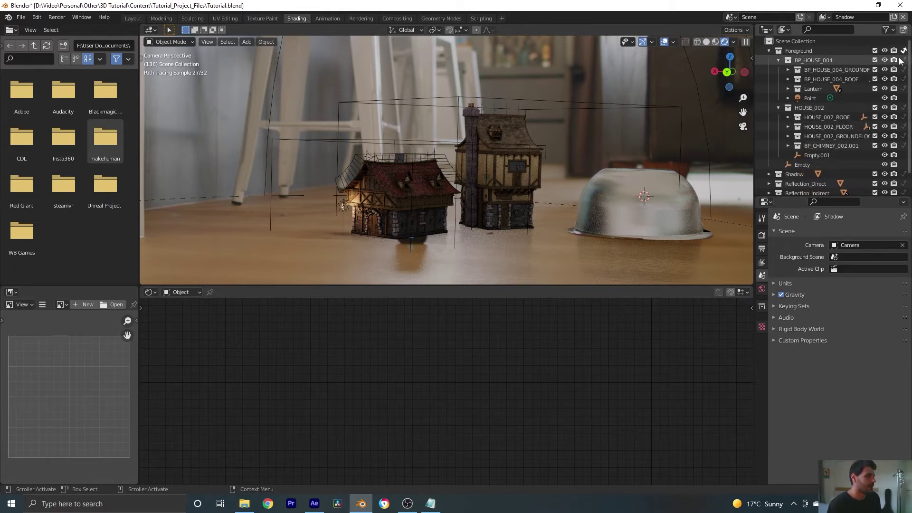
drag(904, 60, 906, 148)
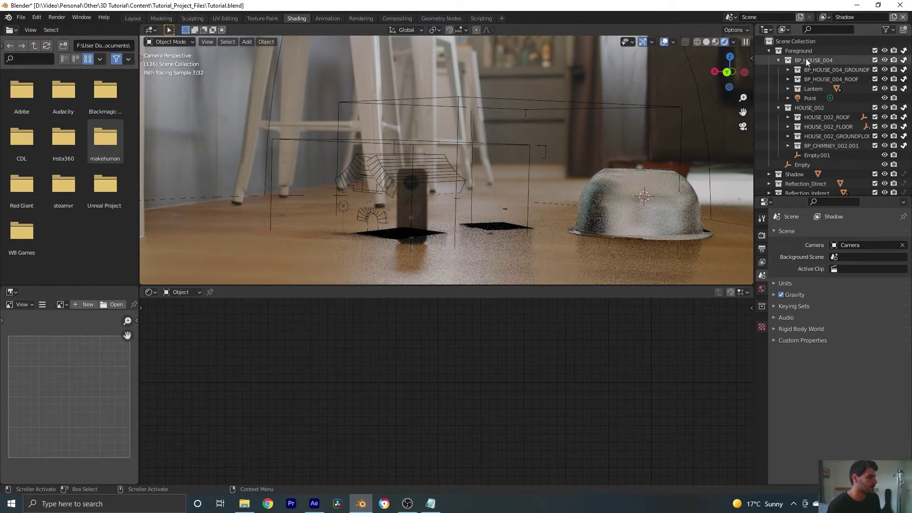
Step: Make Reflection_Direct and Reflection_Indirect indirect only, then switch to the Foreground view layer
click(769, 50)
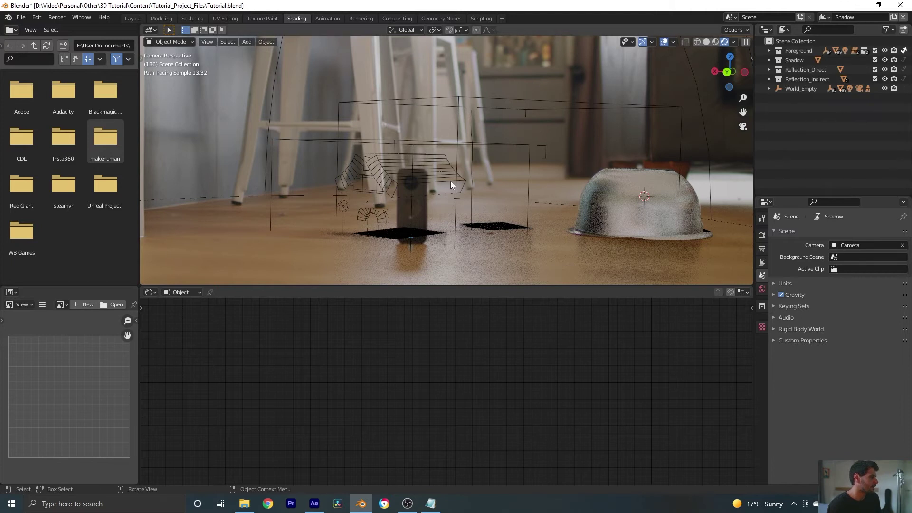
scroll(450, 181, down, 2)
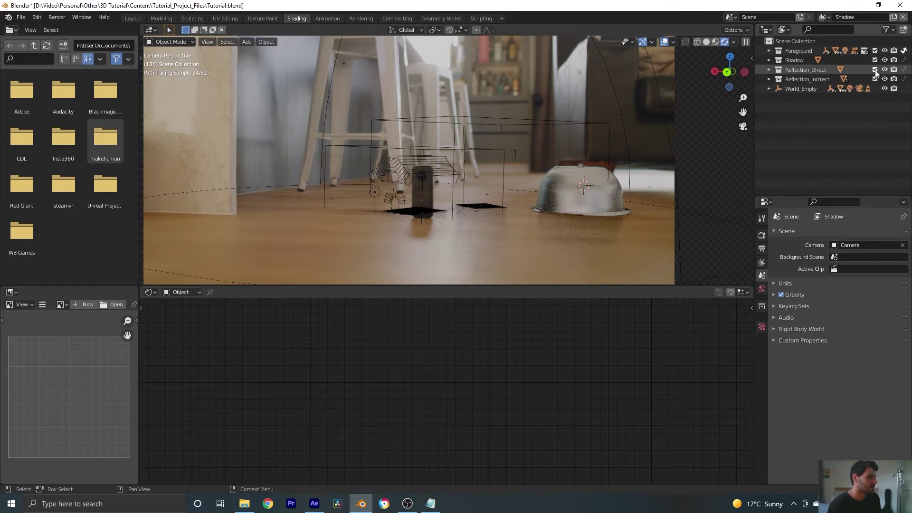
click(904, 69)
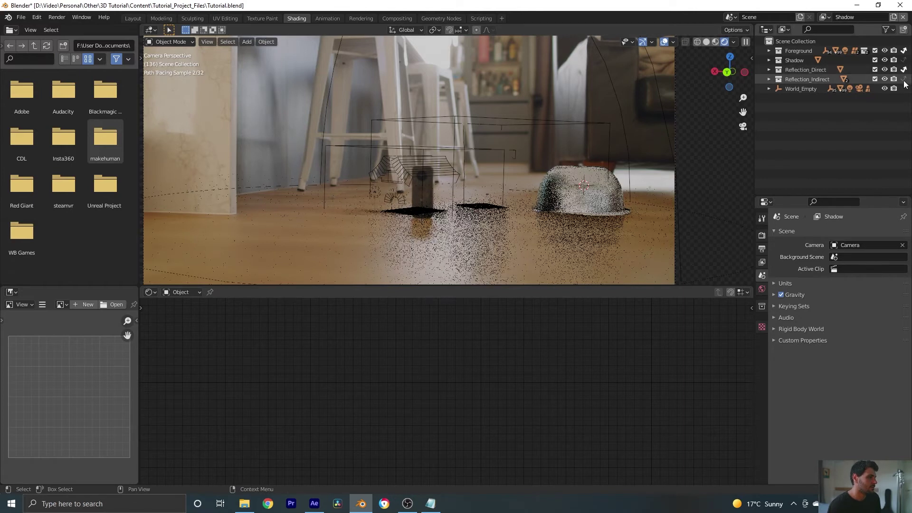
click(905, 79)
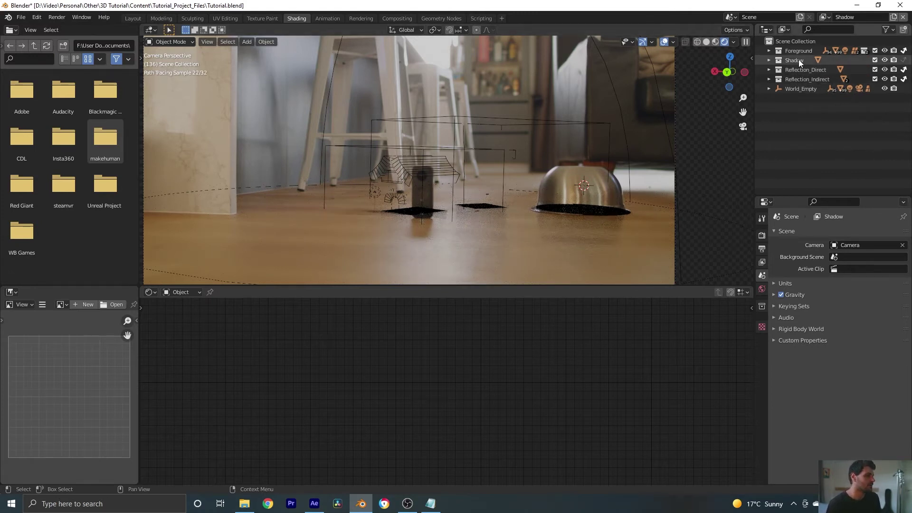
click(824, 17)
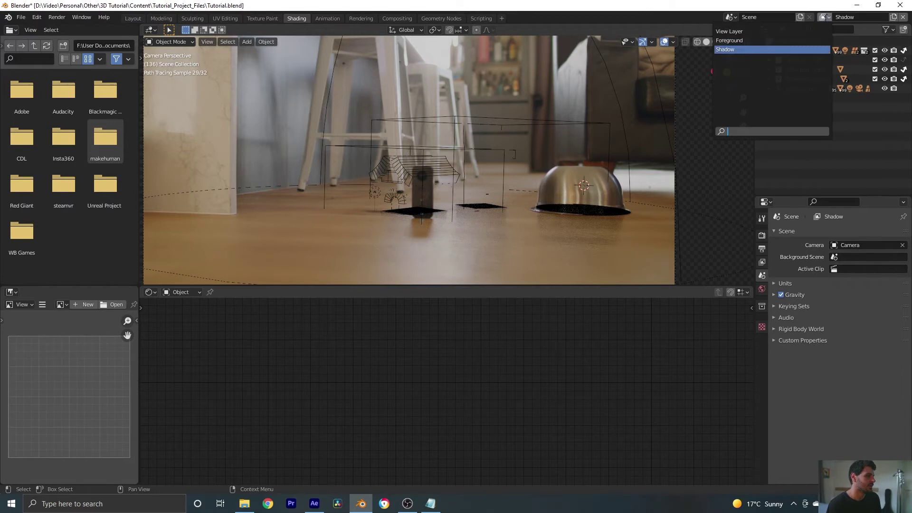
click(770, 38)
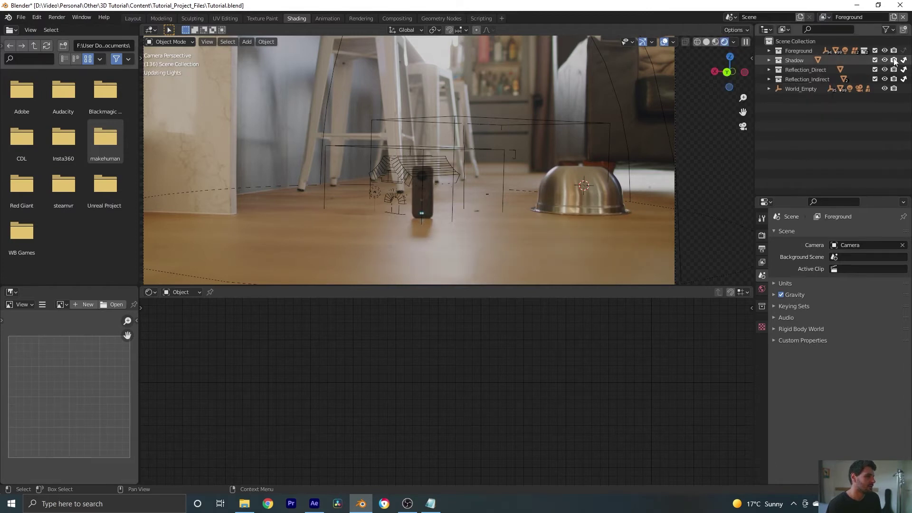
click(825, 18)
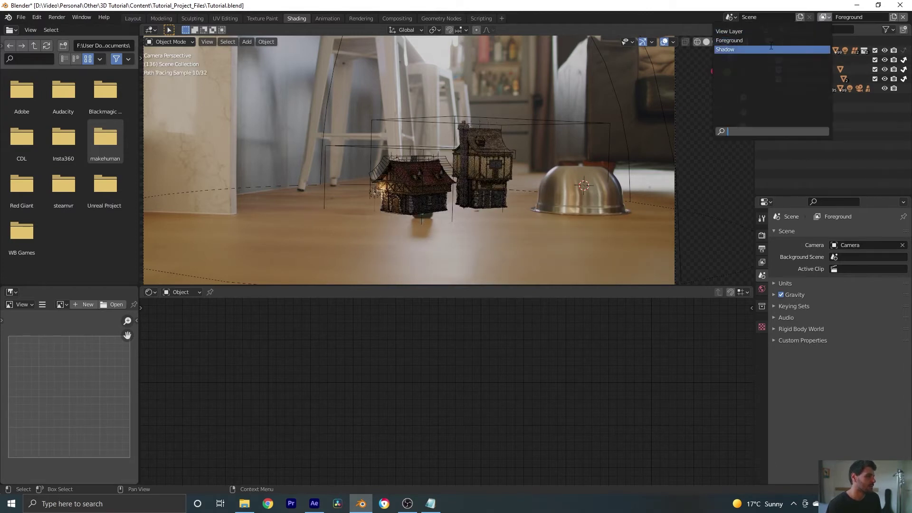
click(770, 48)
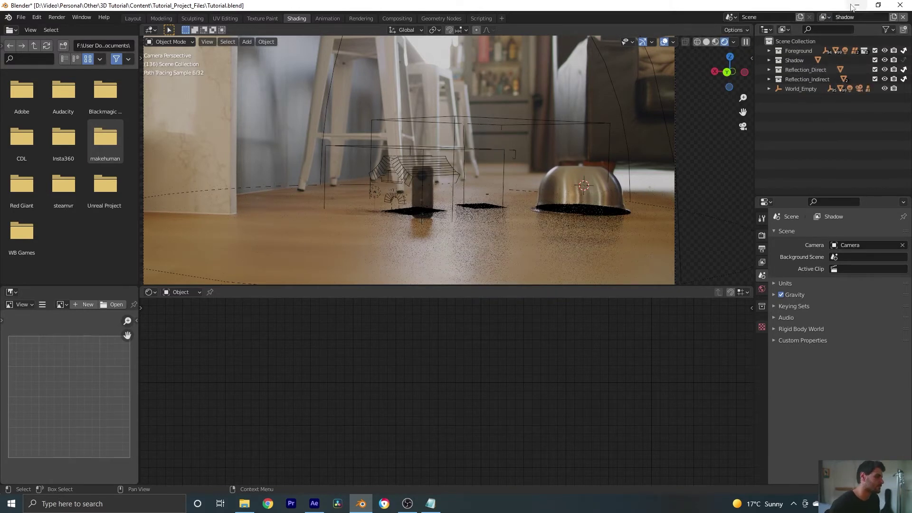
Step: Create a new view layer named Reflection_Direct
click(893, 18)
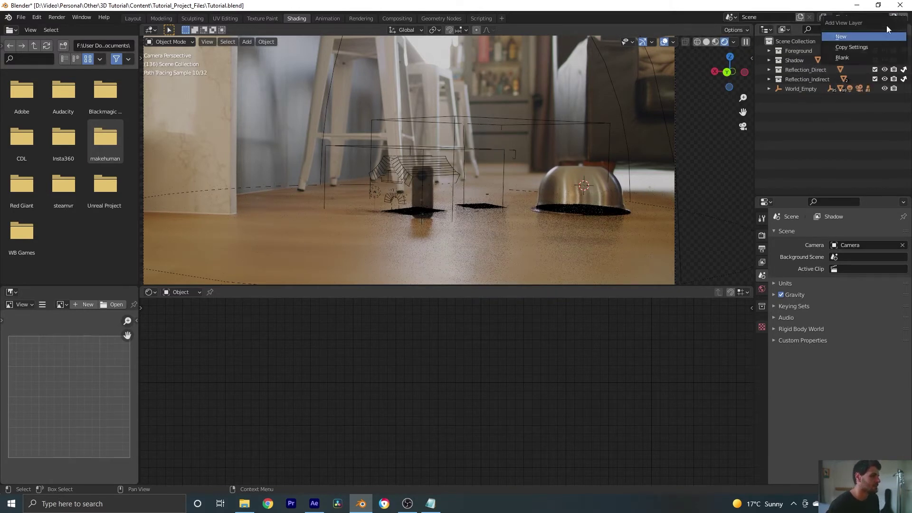
click(851, 36)
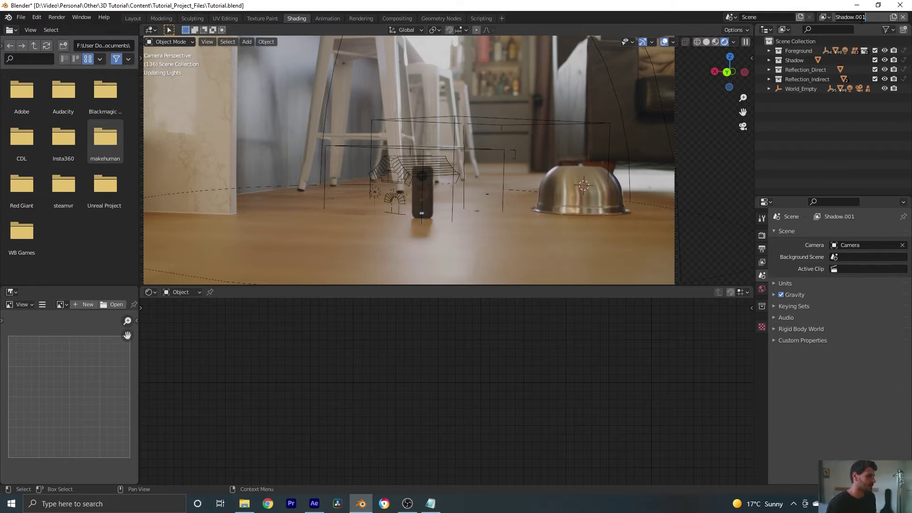
text(Reflection_Dire)
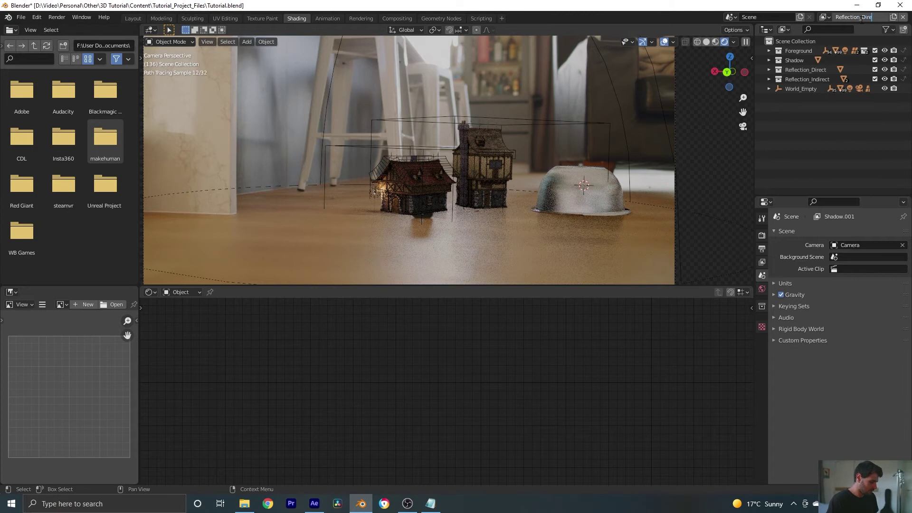
text(ct)
key(Return)
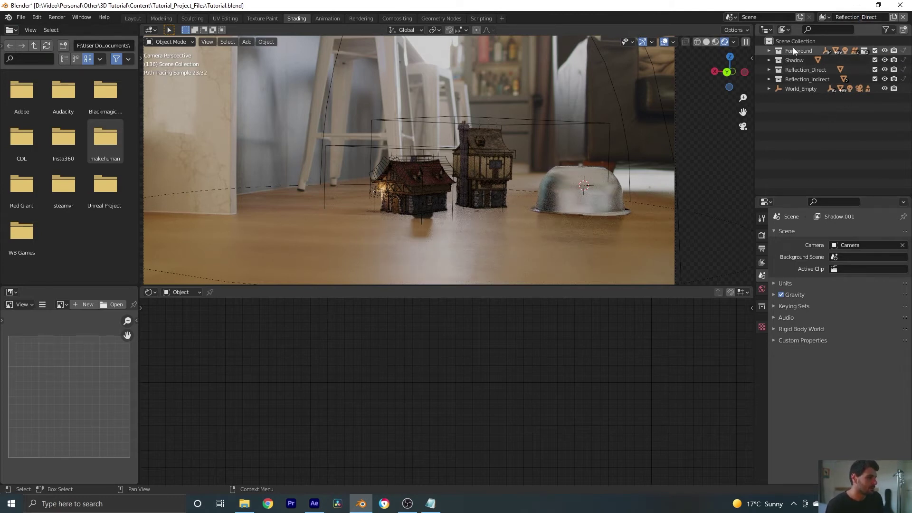
Step: Set the Foreground houses and Shadow collection as holdouts, and exclude Reflection_Indirect
click(769, 51)
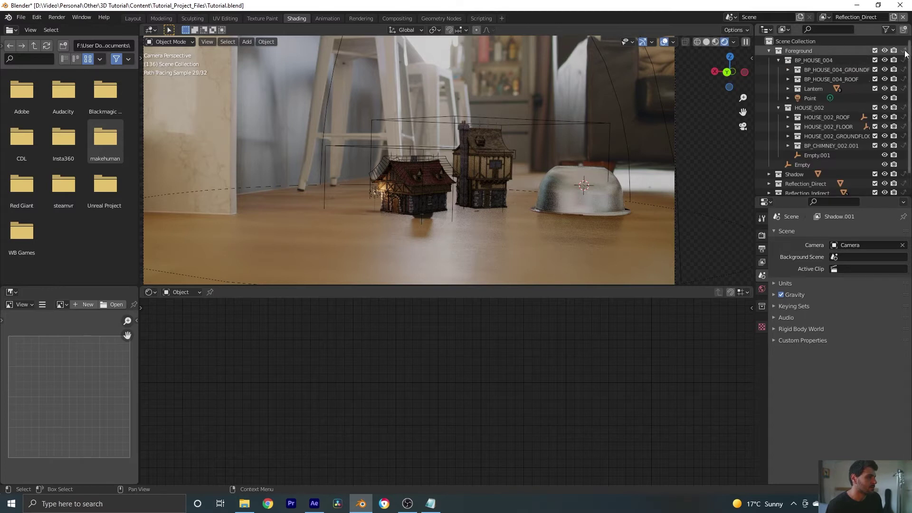
drag(903, 52, 905, 148)
click(769, 50)
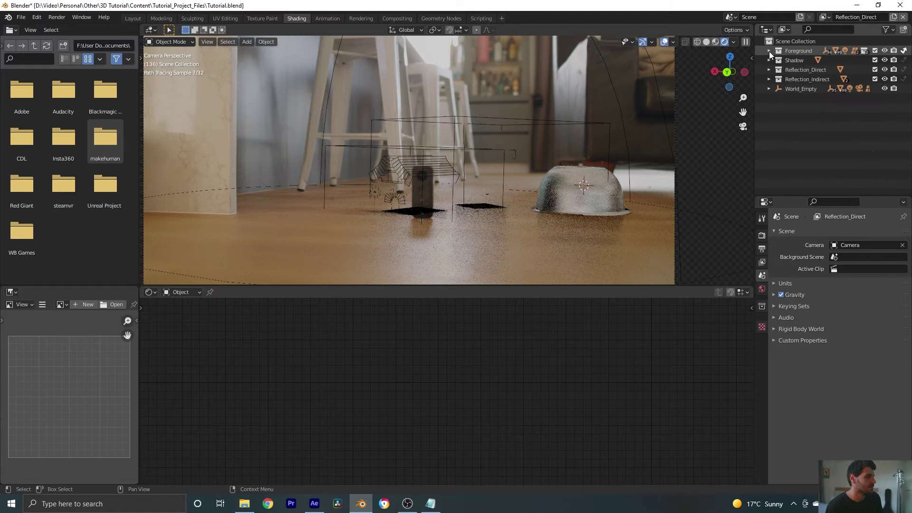
click(904, 60)
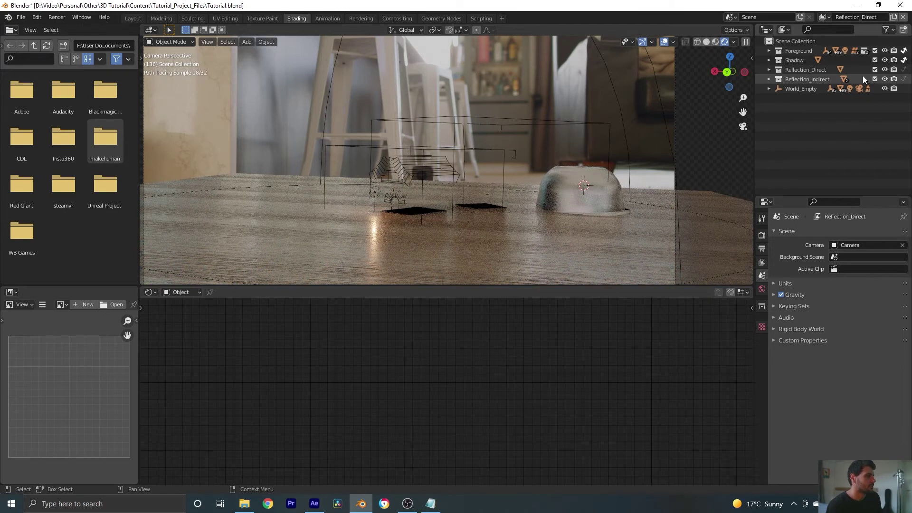
click(875, 78)
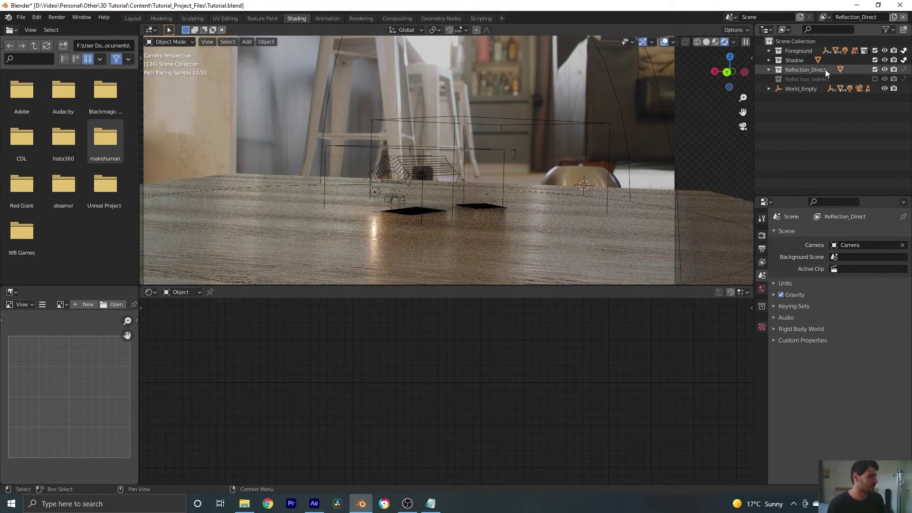
click(768, 70)
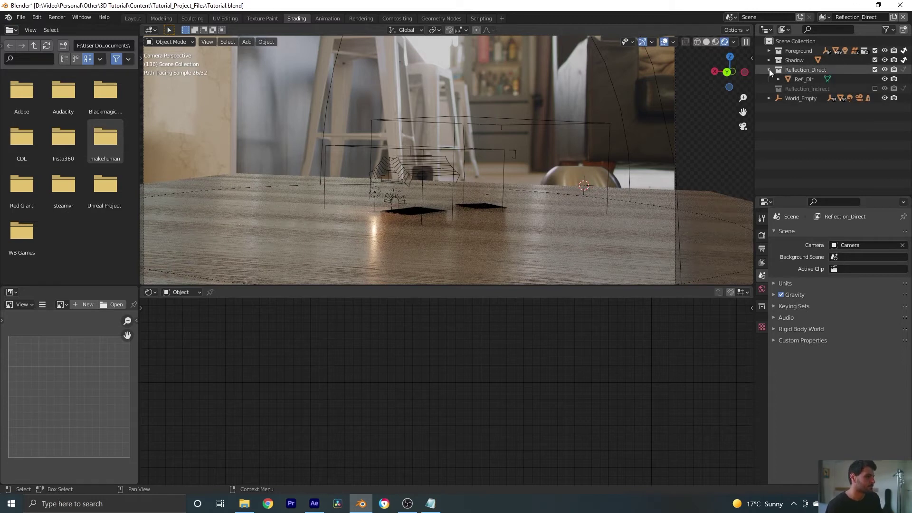
click(806, 69)
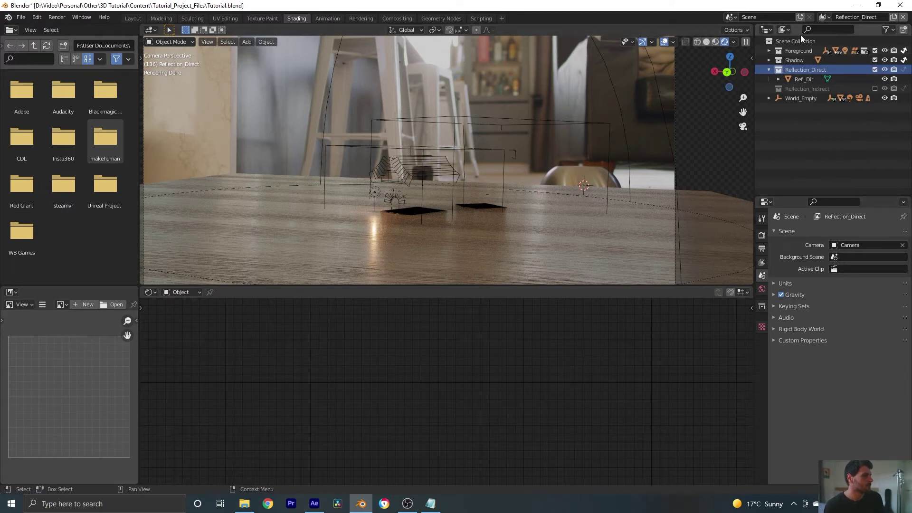
Step: Enable the Glossy Direct render pass in View Layer Properties
click(761, 262)
scroll(565, 155, down, 3)
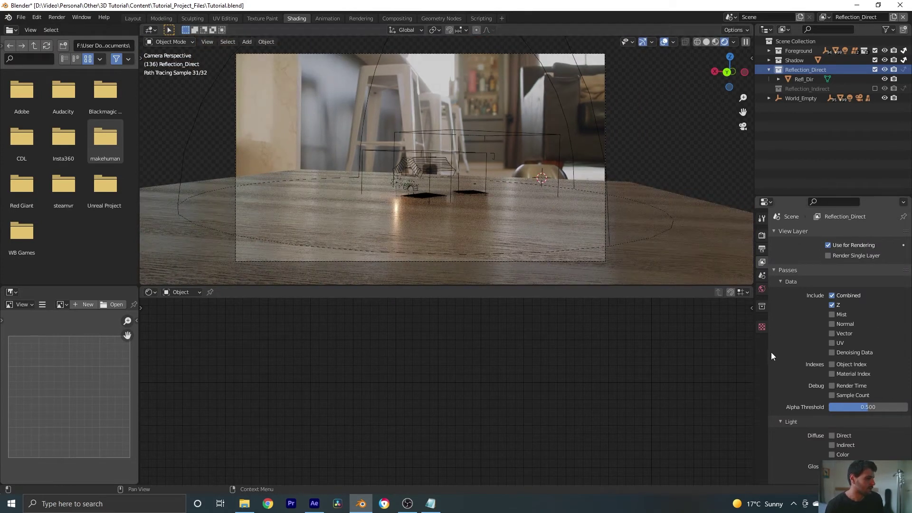
scroll(794, 320, down, 2)
scroll(794, 320, down, 7)
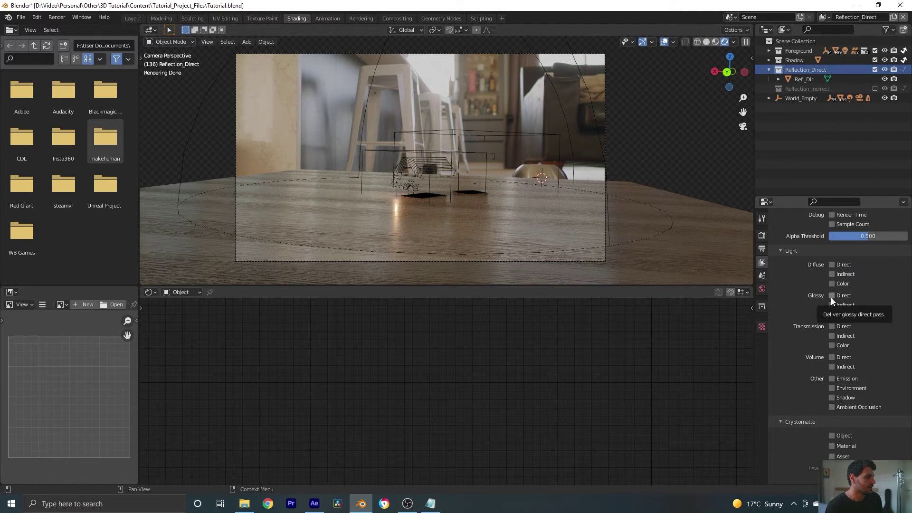
click(831, 297)
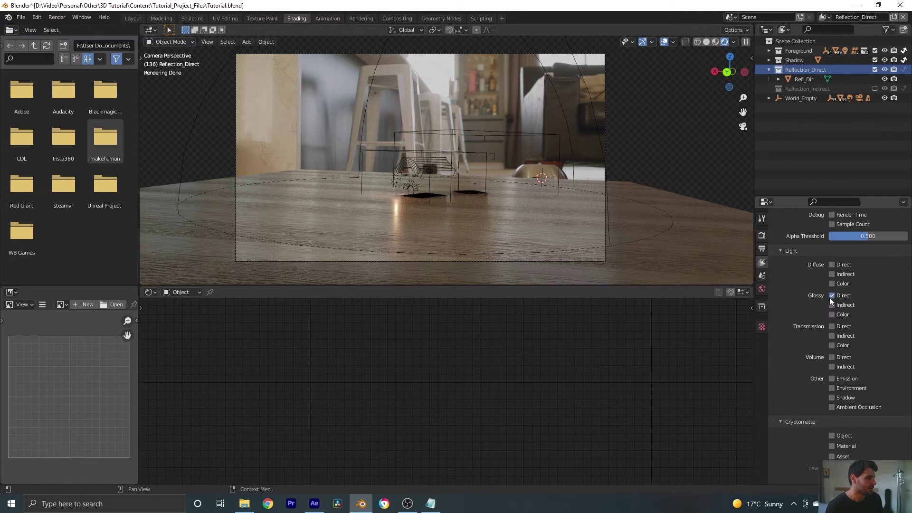
Step: Set the viewport shading Render Pass to Glossy Direct
click(733, 42)
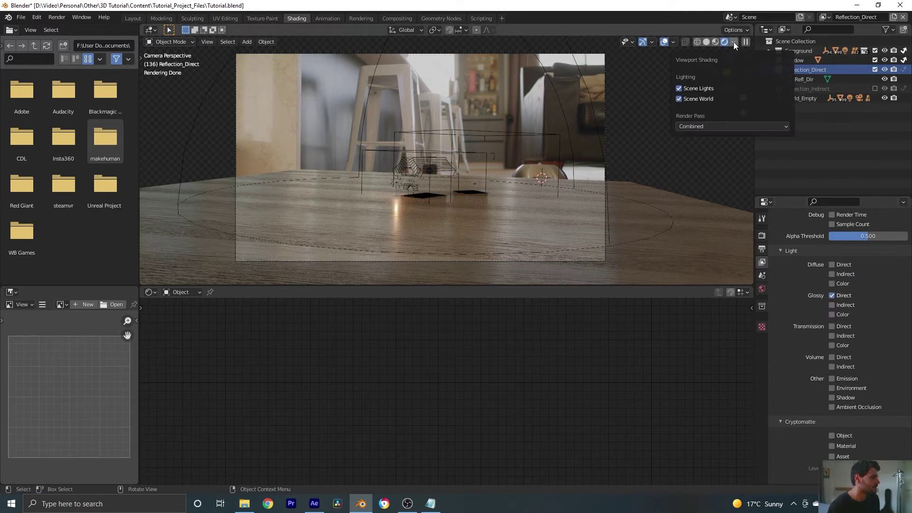
click(707, 126)
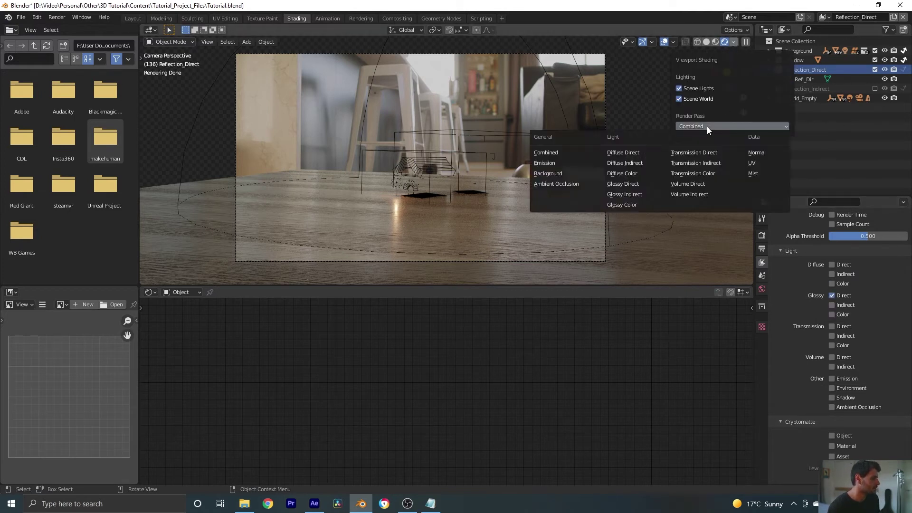
click(642, 183)
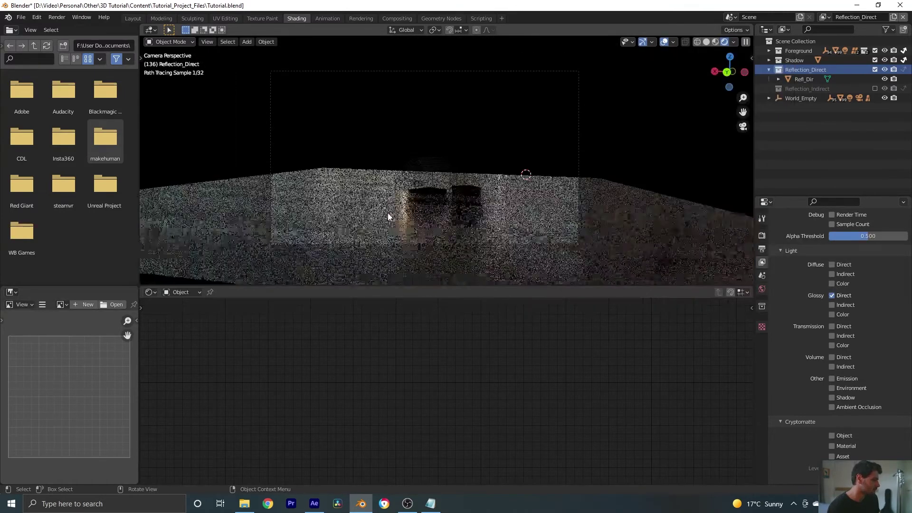
scroll(421, 193, up, 1)
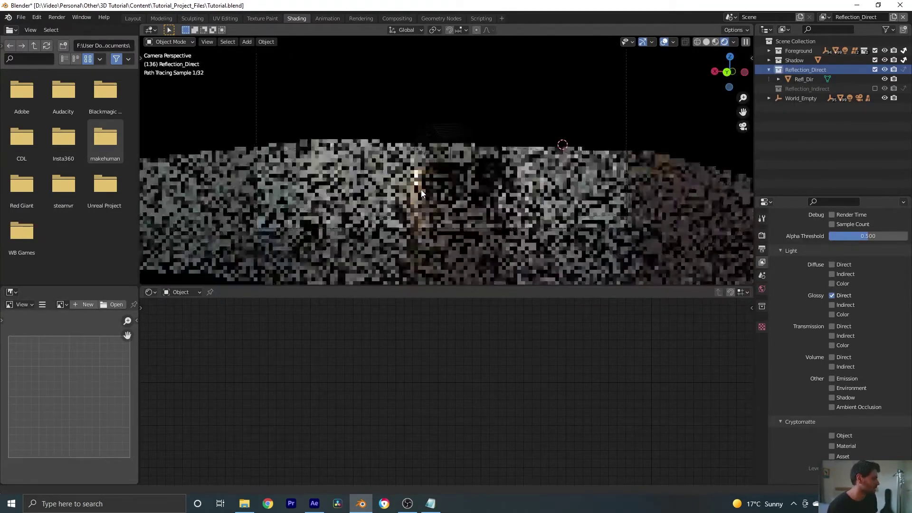
scroll(480, 172, up, 2)
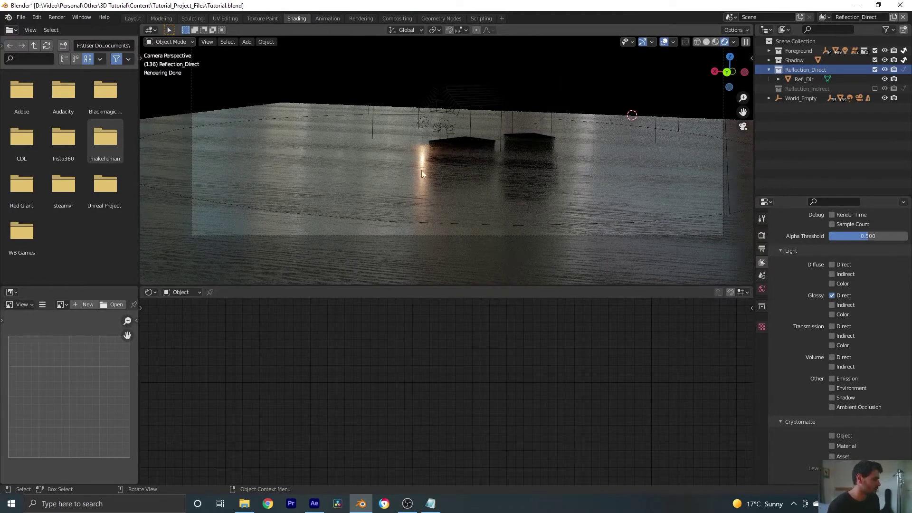
scroll(817, 280, up, 4)
Step: Untick Environment in the view layer's Filter settings
scroll(811, 268, up, 4)
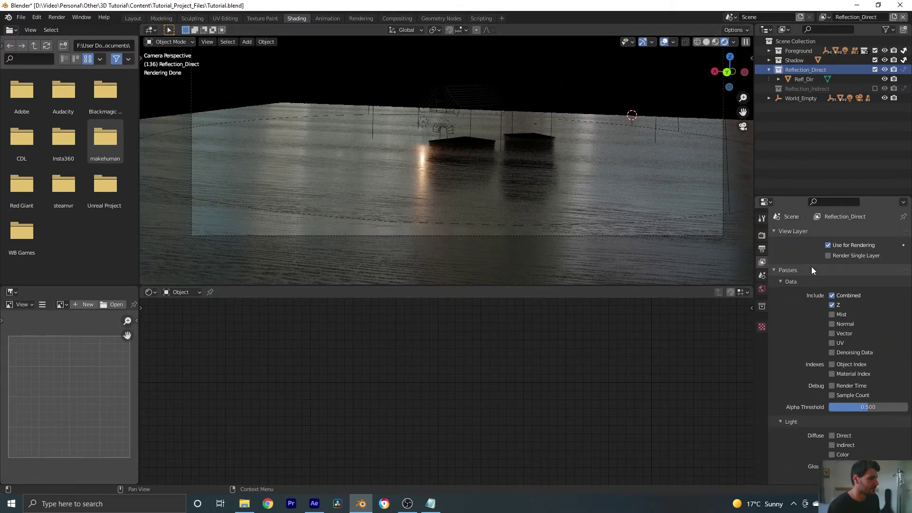
scroll(809, 308, down, 8)
scroll(813, 340, down, 4)
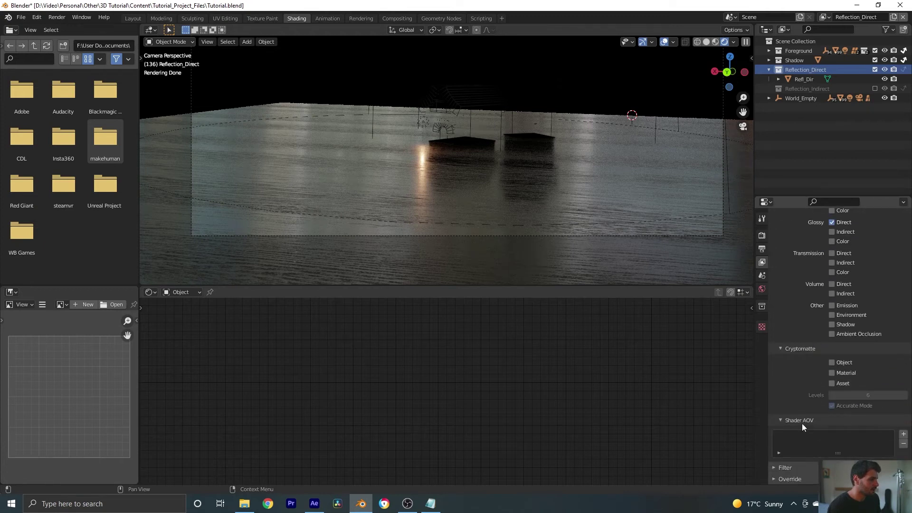
click(773, 468)
scroll(799, 280, down, 3)
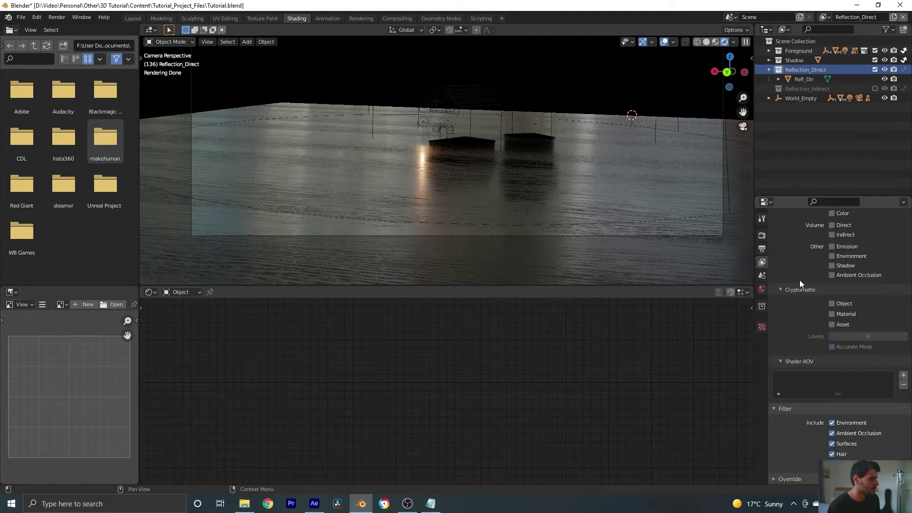
click(831, 423)
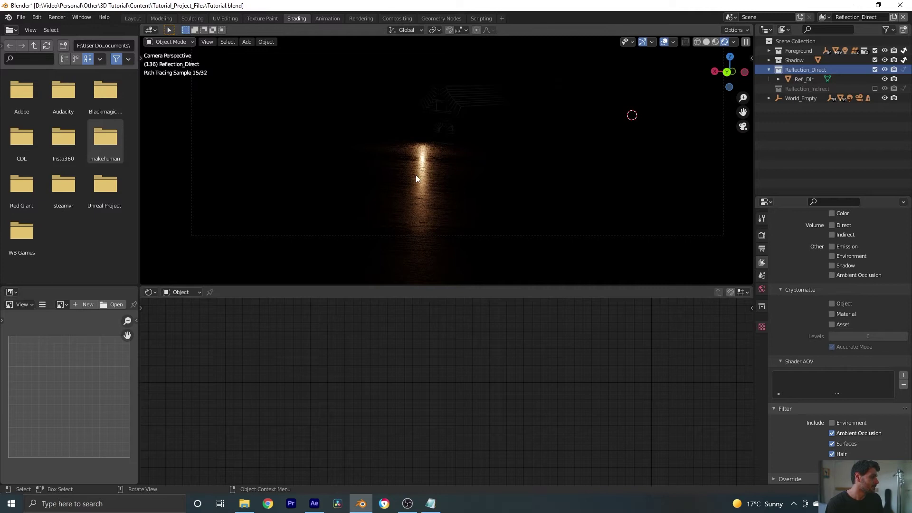
scroll(422, 180, down, 4)
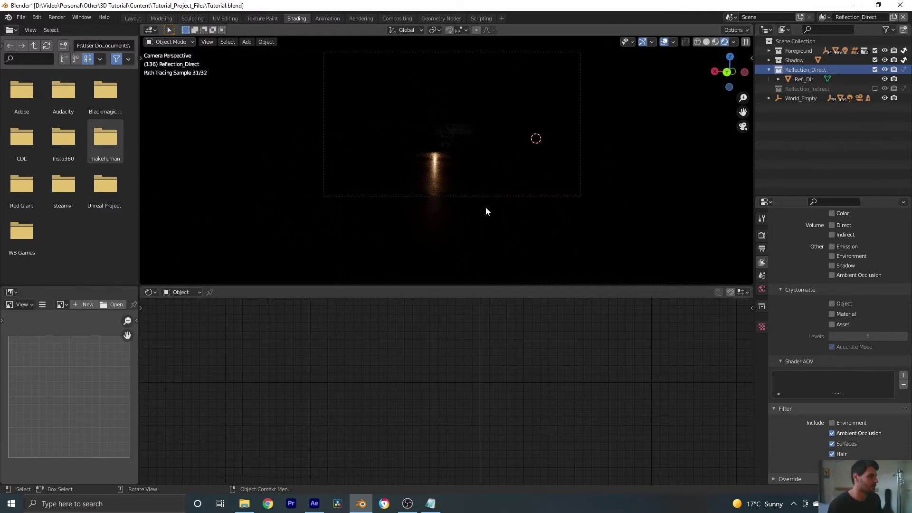
Step: Collapse the Reflection_Direct collection, clear the selection and save Tutorial.blend
click(769, 70)
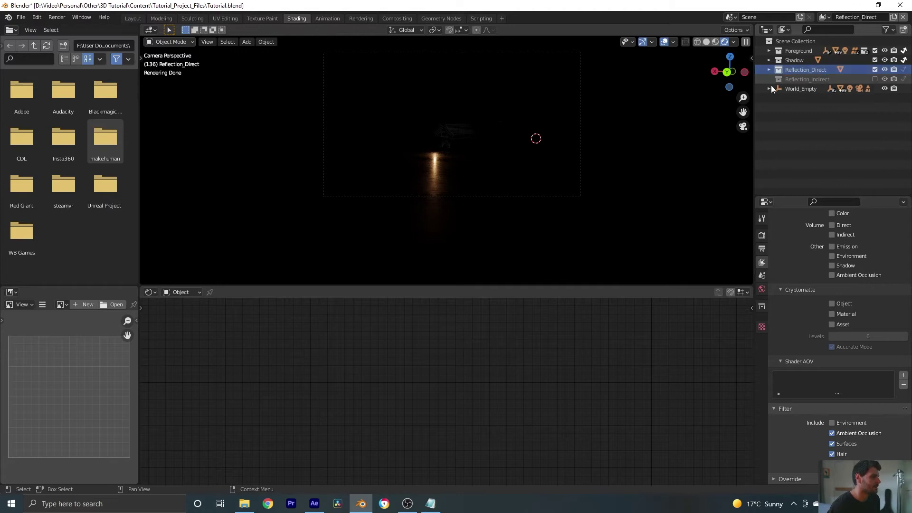
click(817, 109)
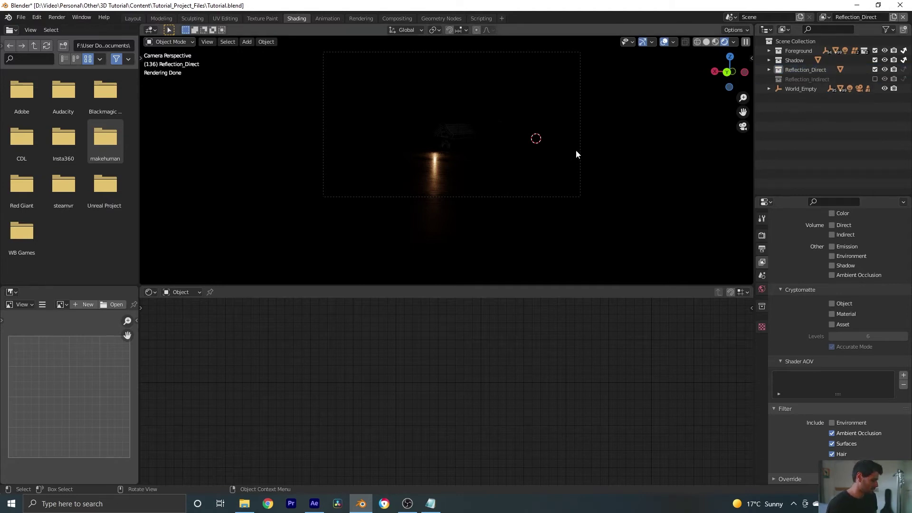
key(ctrl+s)
shift+middle_drag(550, 134, 540, 168)
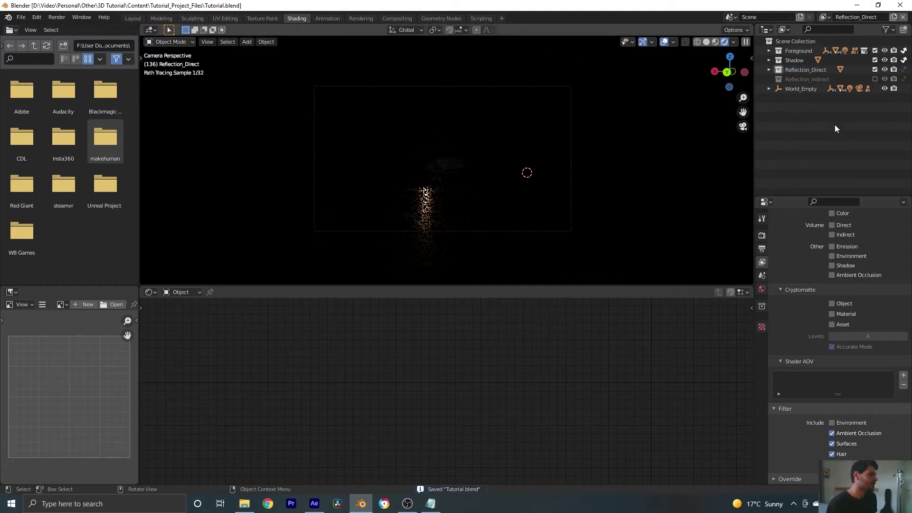
click(893, 18)
Step: Create another view layer and name it Reflection_Ind
click(847, 36)
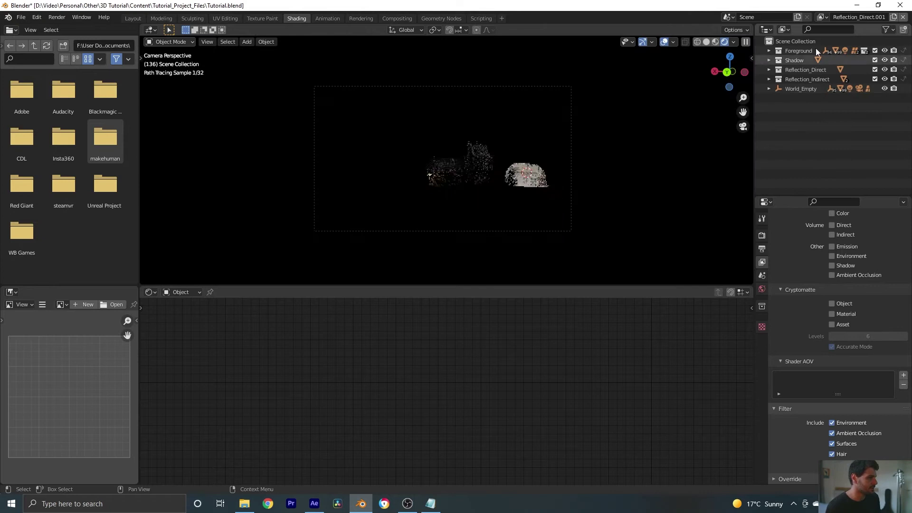
double_click(852, 17)
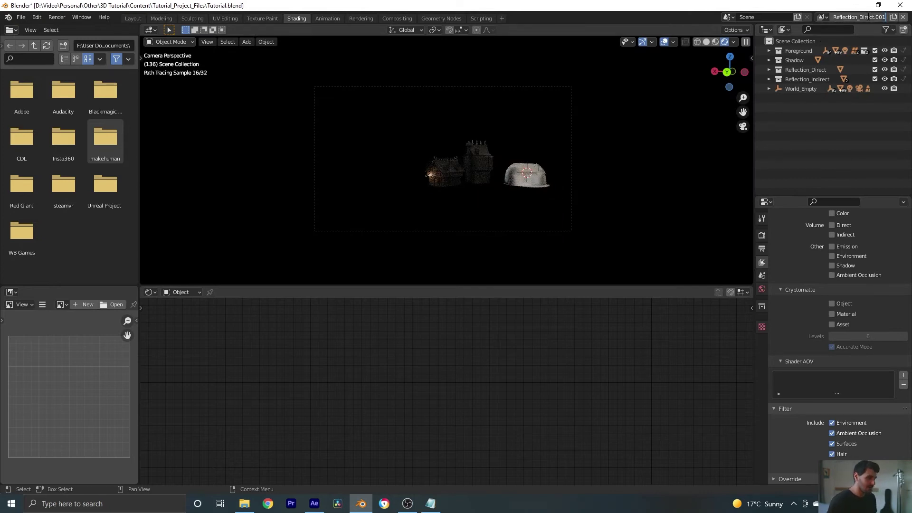
key(BackSpace)
key(BackSpace)
key(BackSpace)
key(BackSpace)
key(BackSpace)
key(BackSpace)
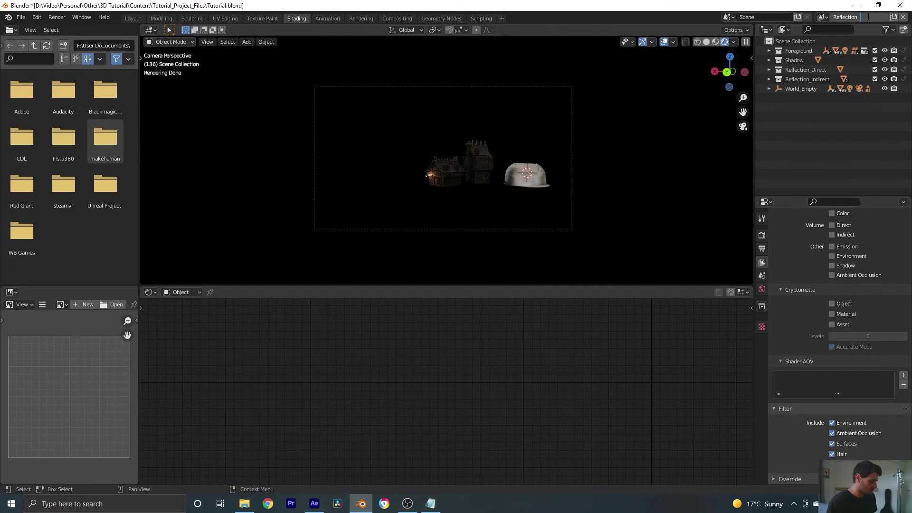
text(_Ind)
key(Return)
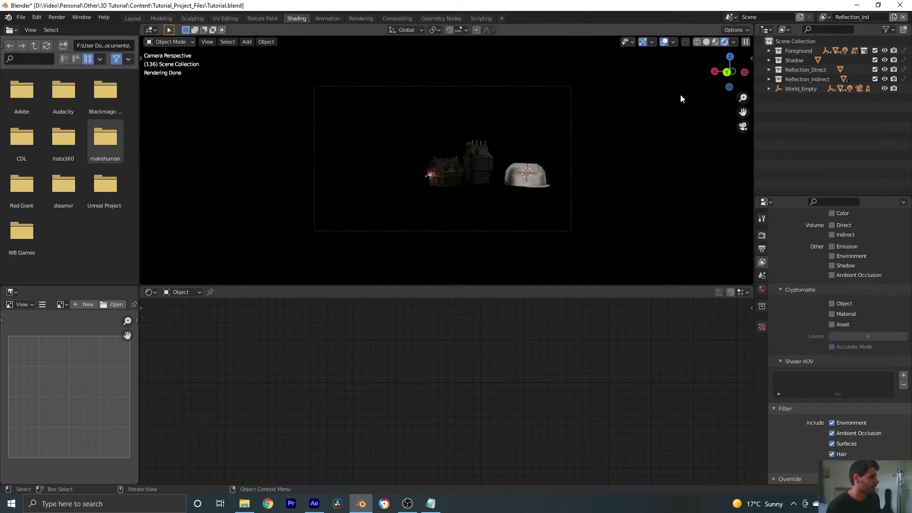
Step: Set the viewport shading Render Pass to Glossy Indirect
click(733, 42)
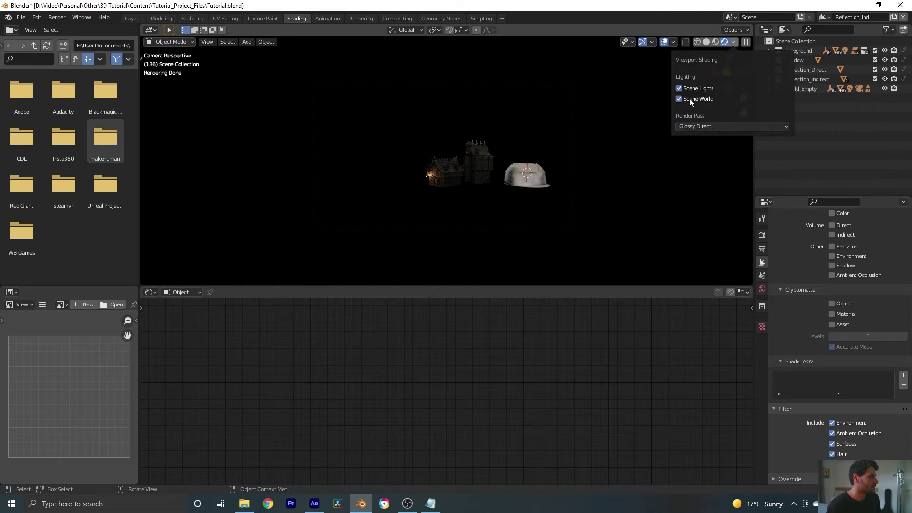
click(714, 125)
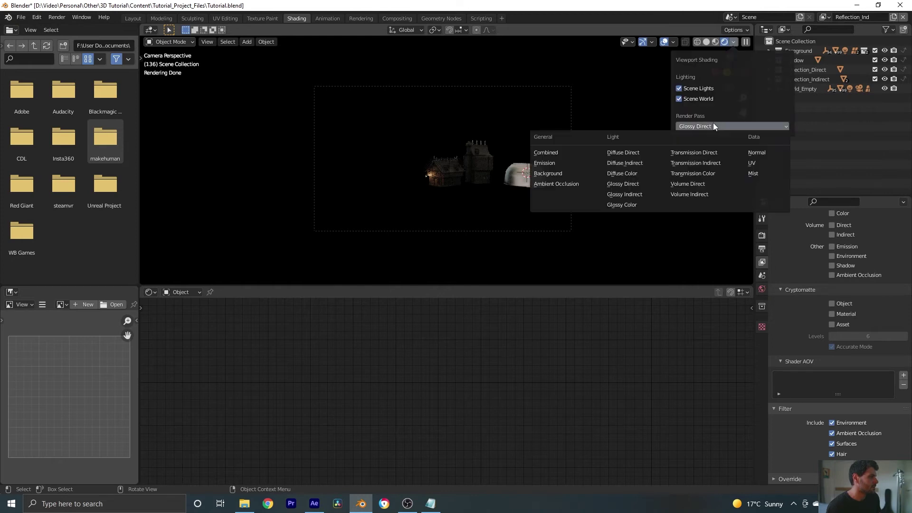
click(634, 195)
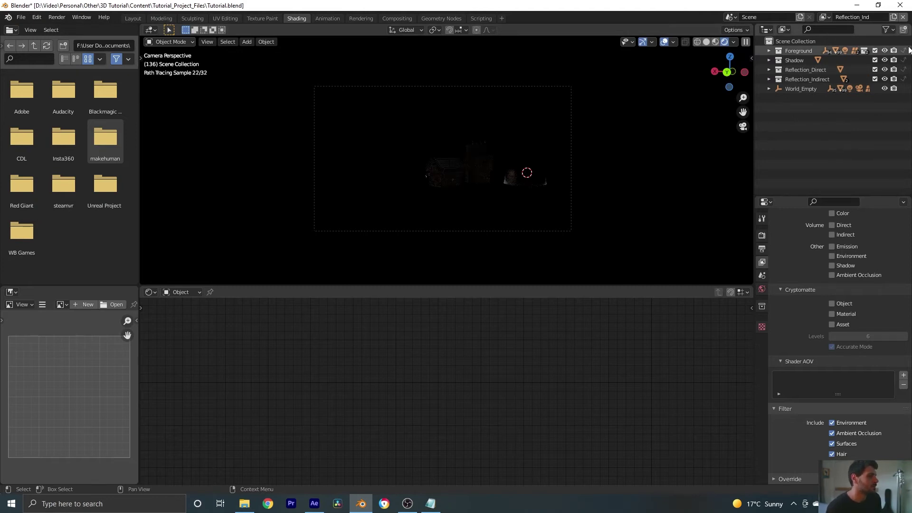
Step: Make the Foreground objects indirect only, toggle Shadow's setting, and exclude Reflection_Direct
click(769, 51)
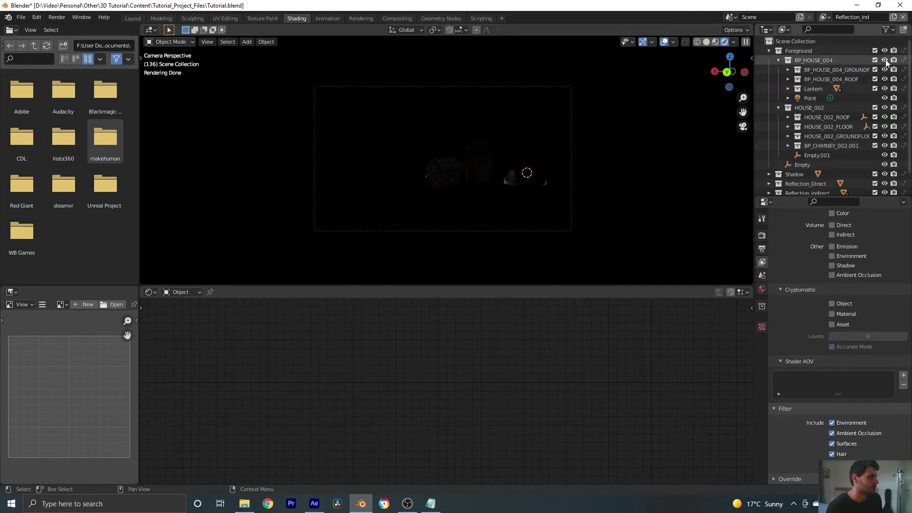
drag(903, 69, 904, 150)
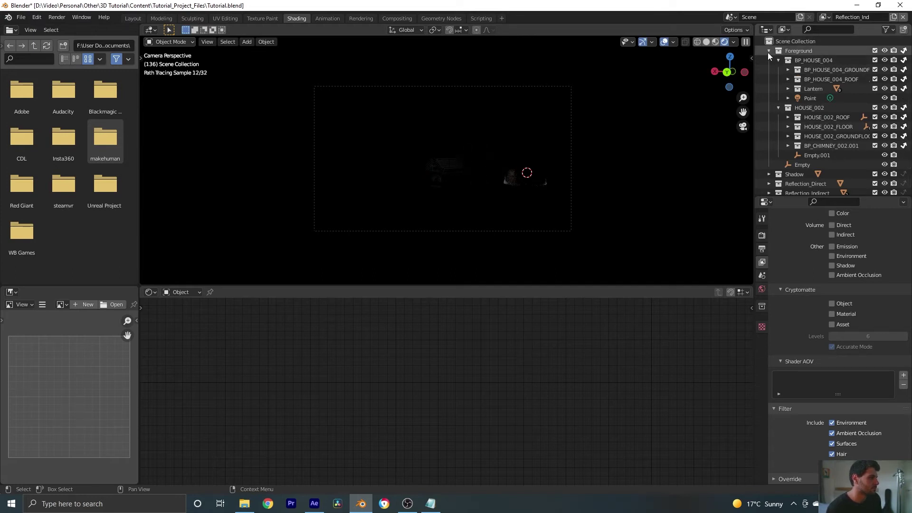
click(768, 52)
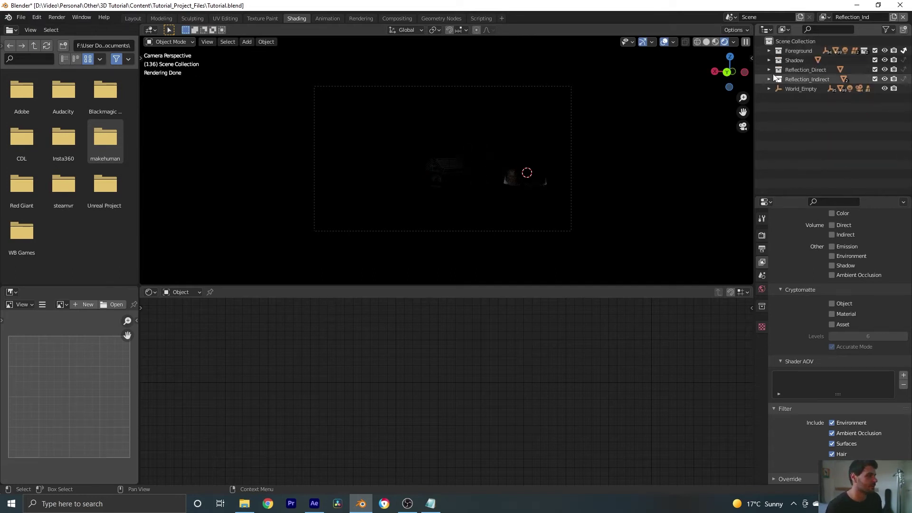
click(768, 60)
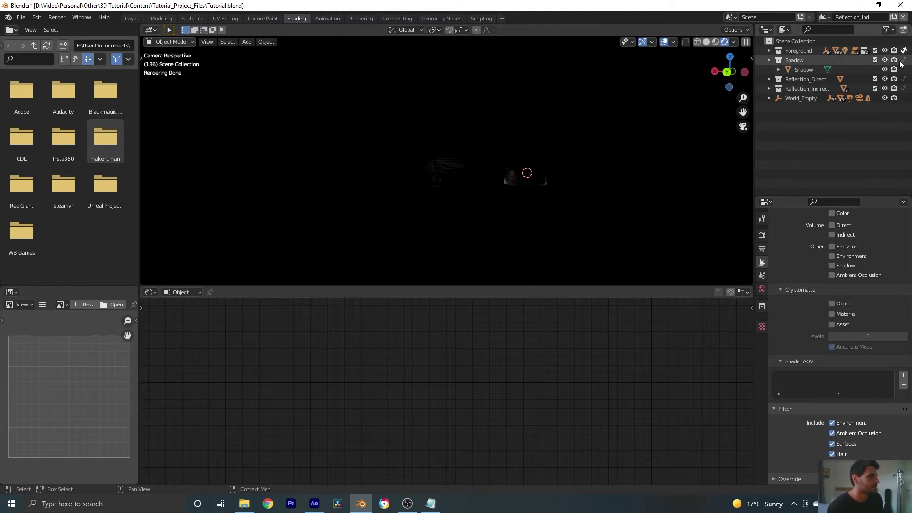
click(904, 60)
click(767, 61)
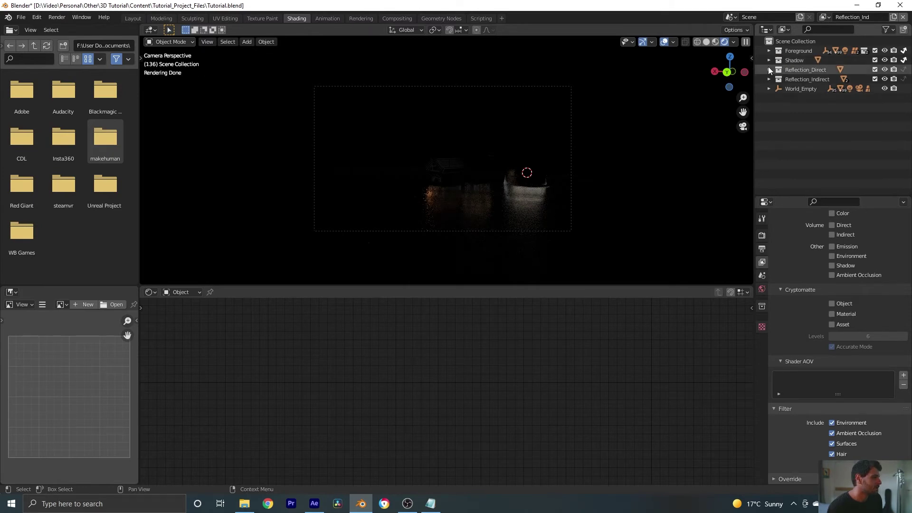
click(875, 70)
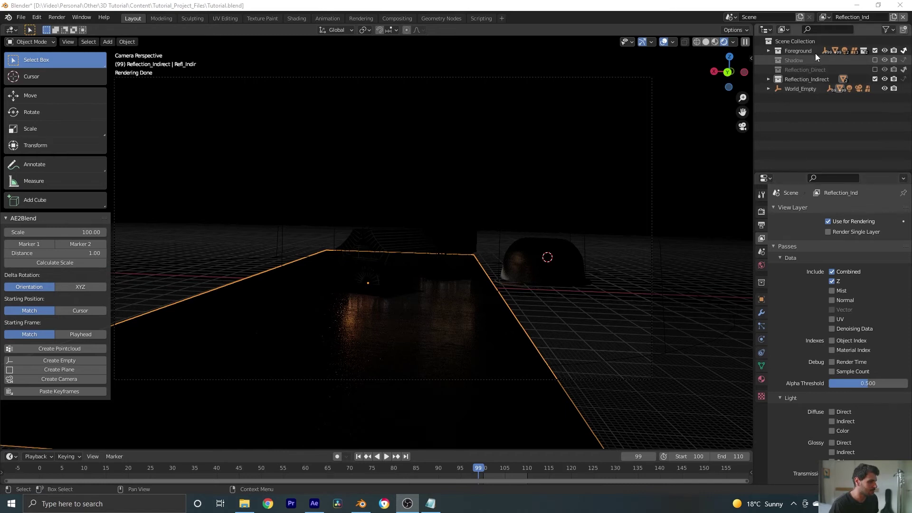
scroll(815, 352, down, 3)
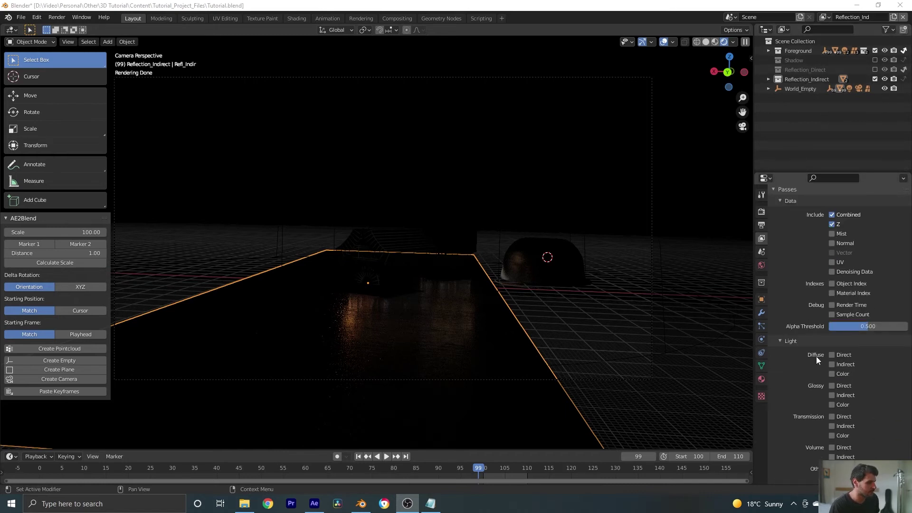
scroll(803, 326, down, 6)
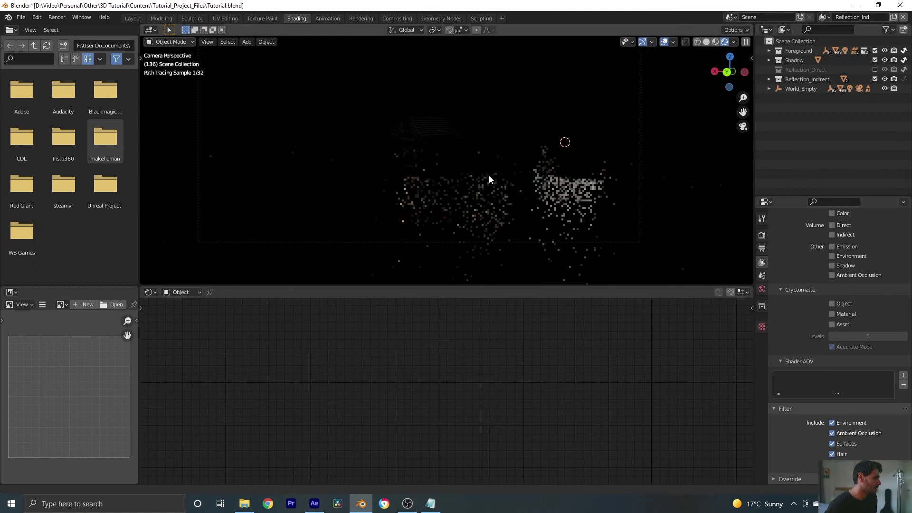
scroll(471, 170, up, 1)
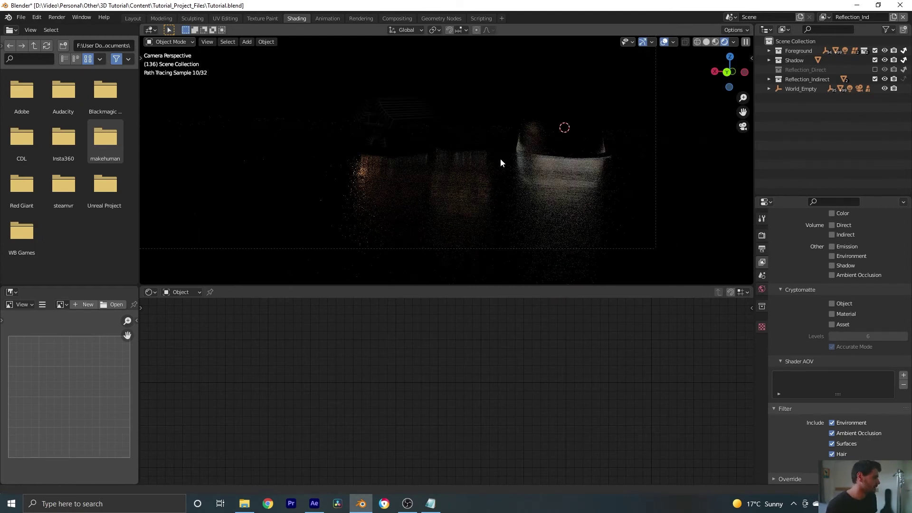
Step: Untick Glossy and Shadow in the Bowl's Ray Visibility, then make Reflection_Indirect active
scroll(501, 160, up, 1)
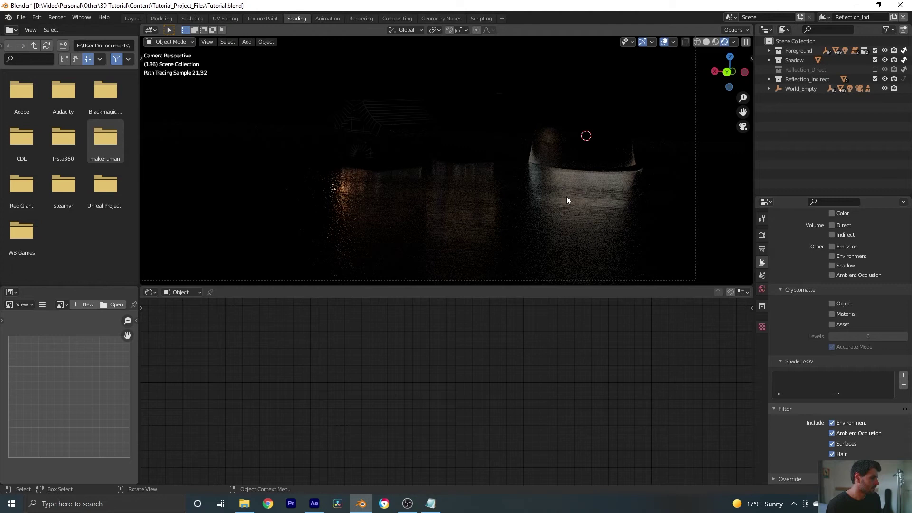
click(615, 144)
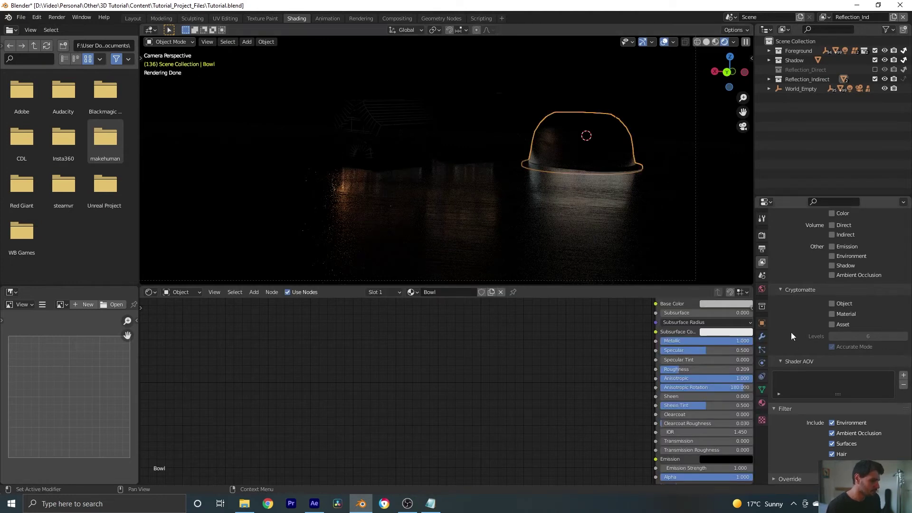
click(762, 323)
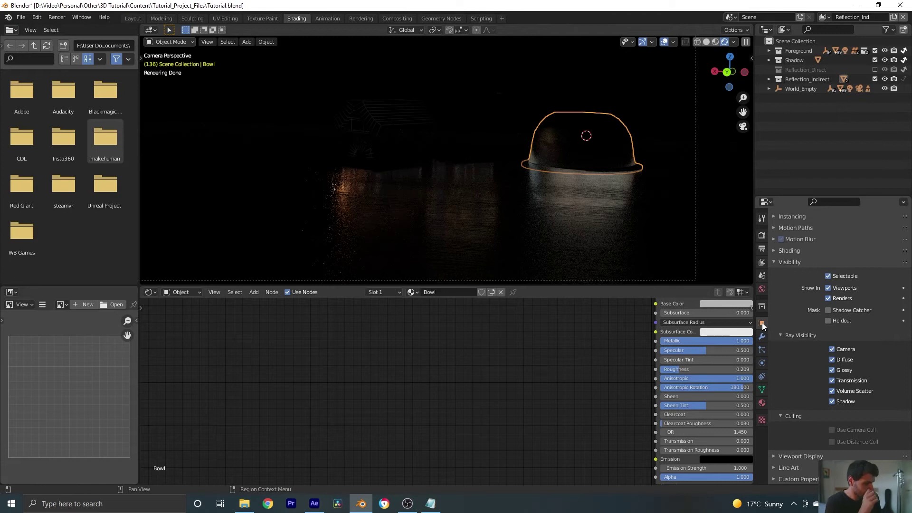
click(831, 369)
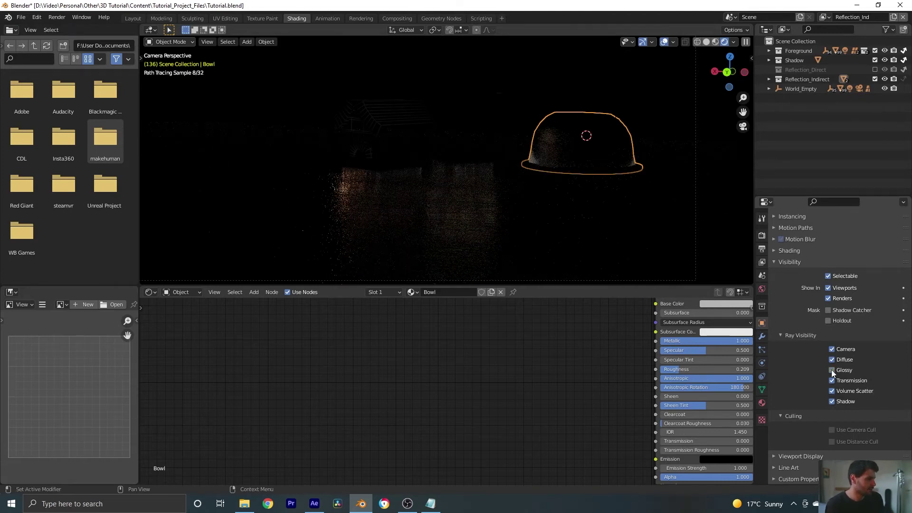
click(831, 402)
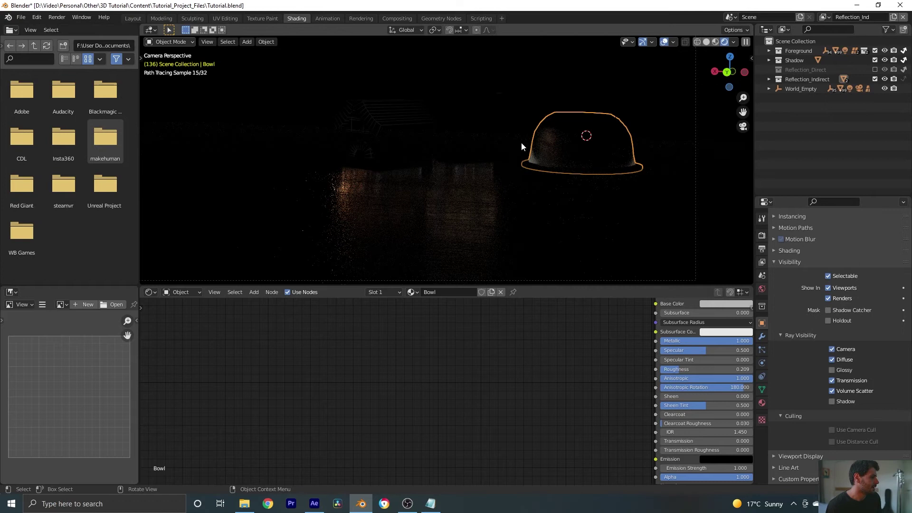
scroll(604, 176, up, 1)
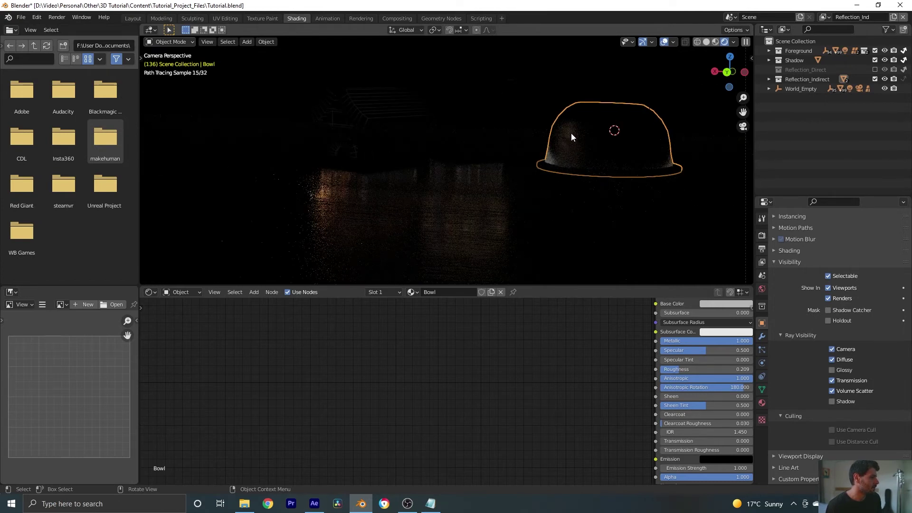
scroll(584, 211, down, 3)
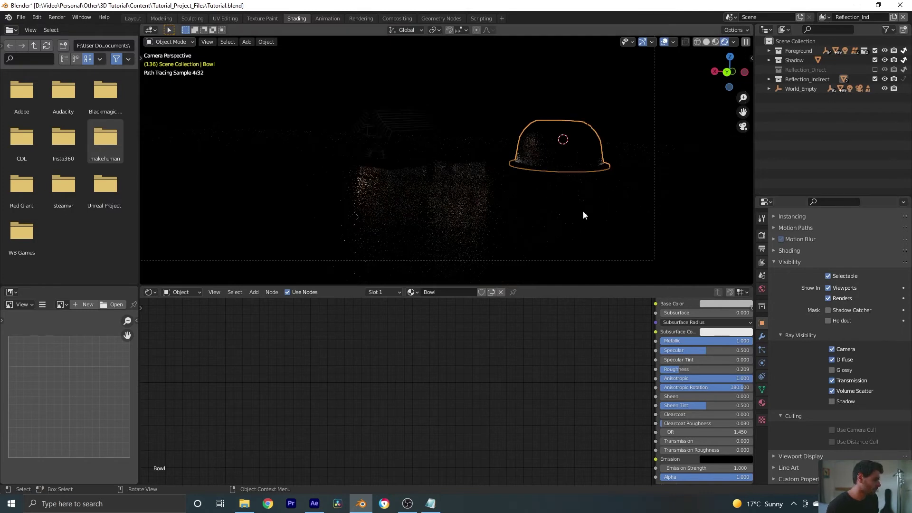
scroll(580, 207, down, 2)
scroll(584, 188, up, 1)
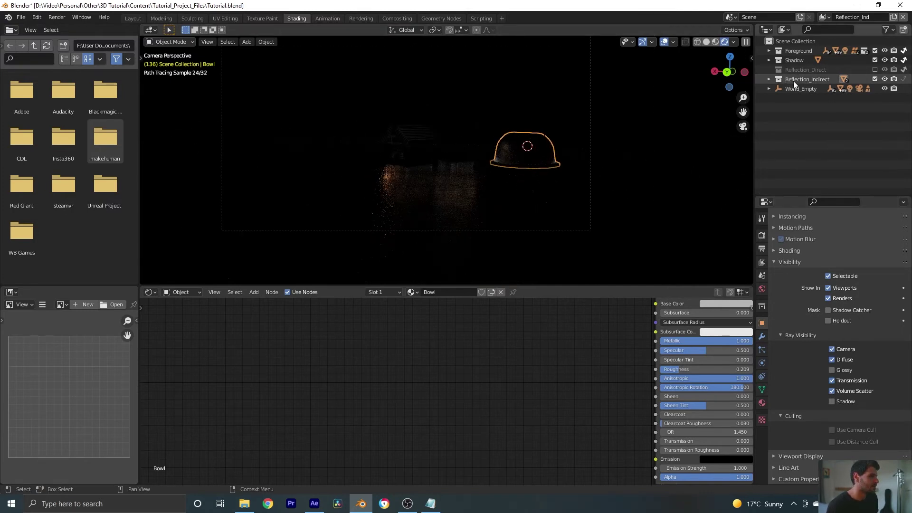
click(794, 79)
click(769, 79)
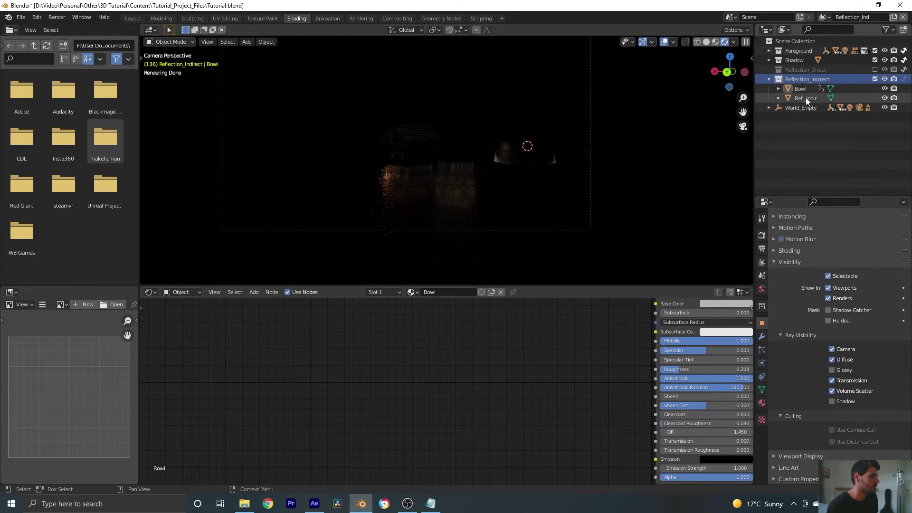
click(805, 98)
scroll(617, 168, down, 6)
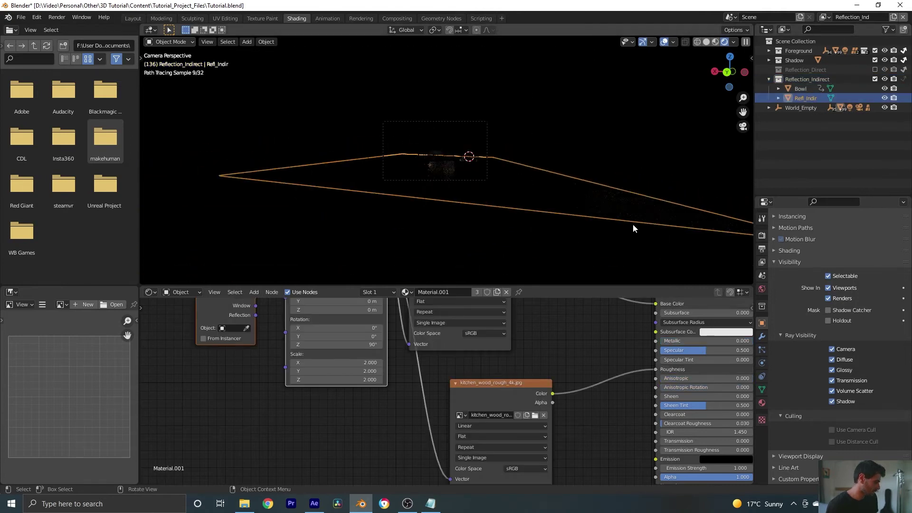
scroll(566, 187, up, 3)
key(s)
key(x)
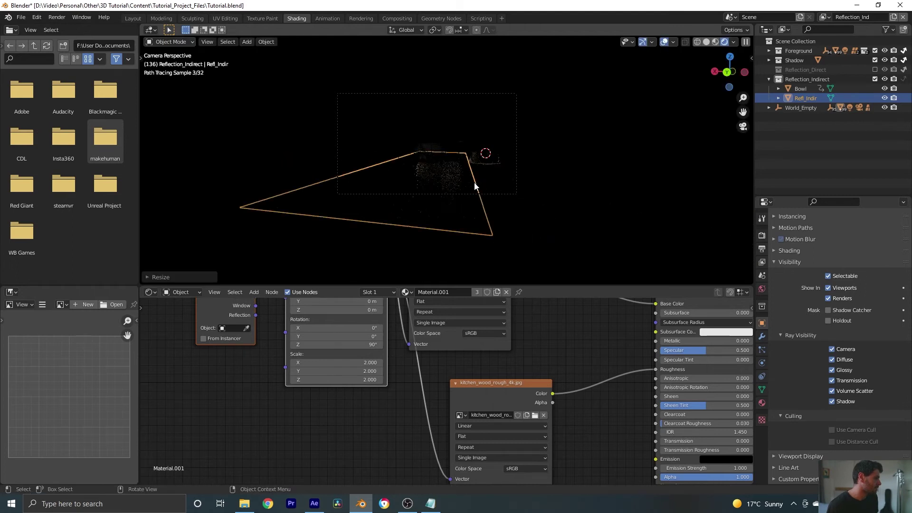
scroll(474, 182, up, 5)
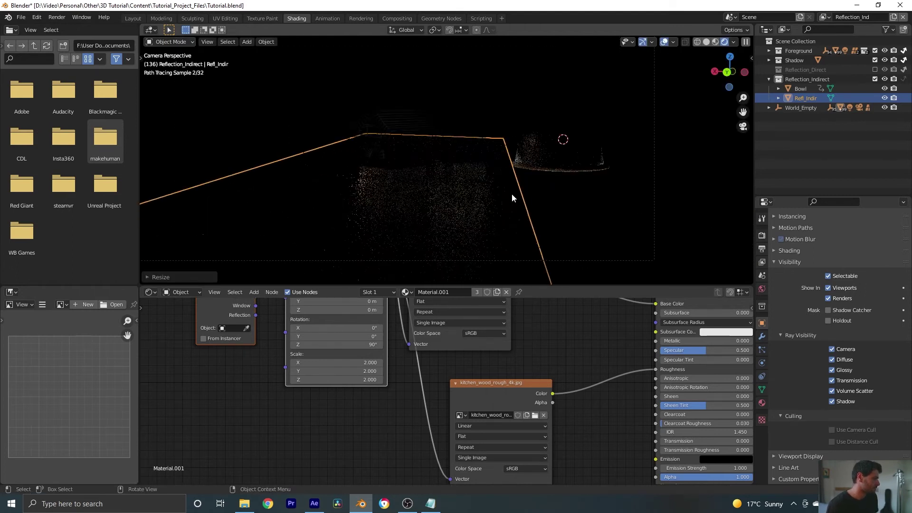
scroll(530, 211, up, 1)
key(s)
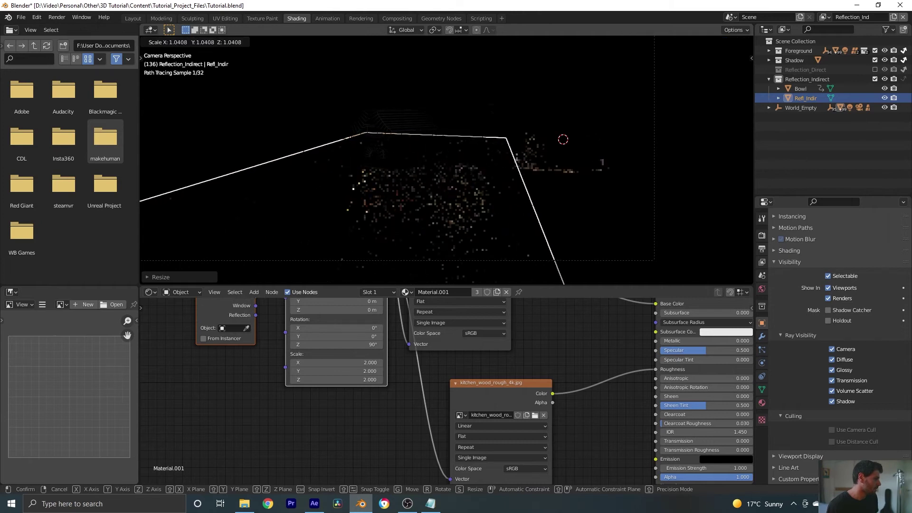
key(x)
key(g)
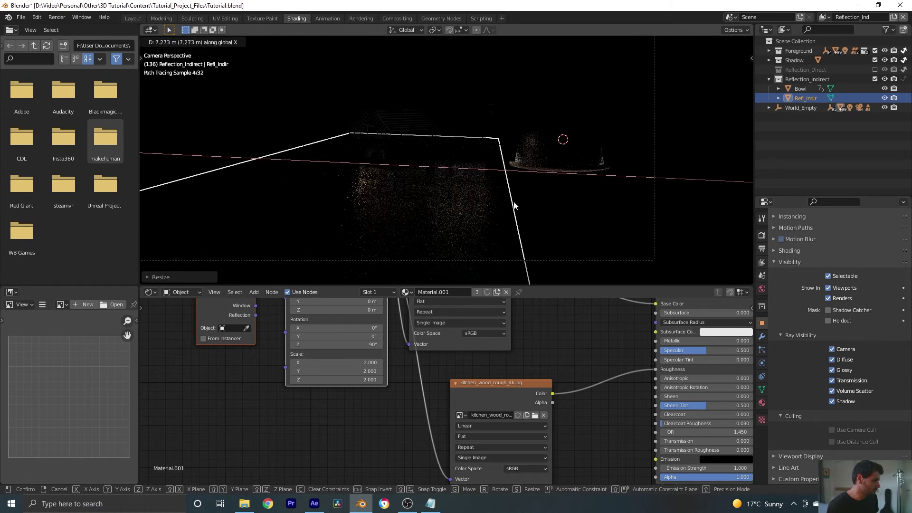
click(514, 203)
scroll(521, 144, up, 3)
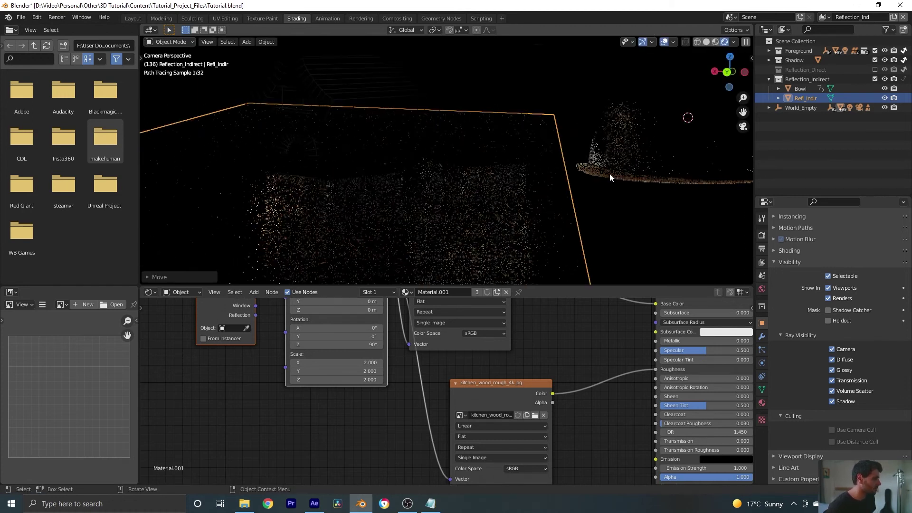
scroll(549, 156, down, 2)
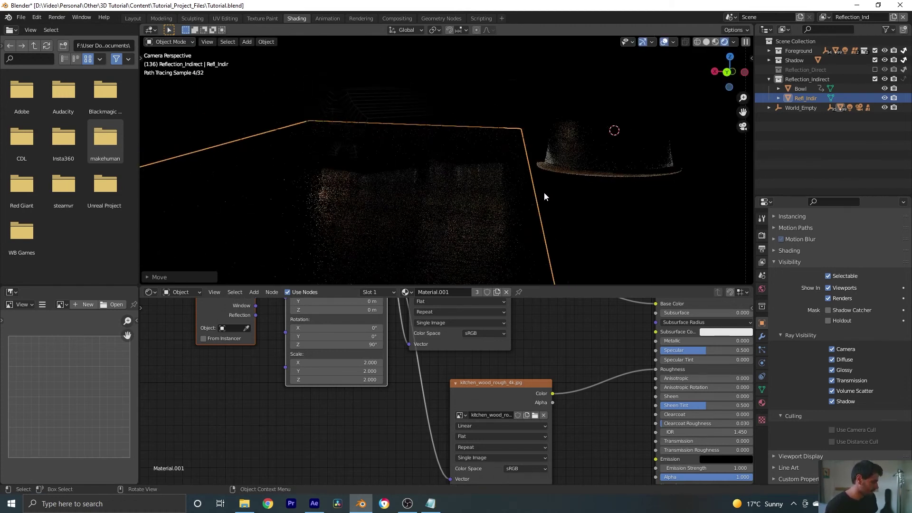
key(g)
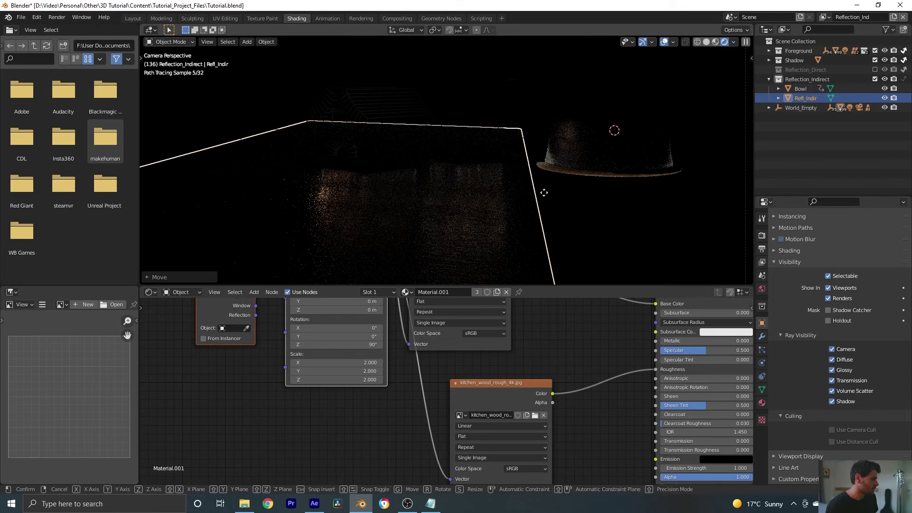
click(546, 193)
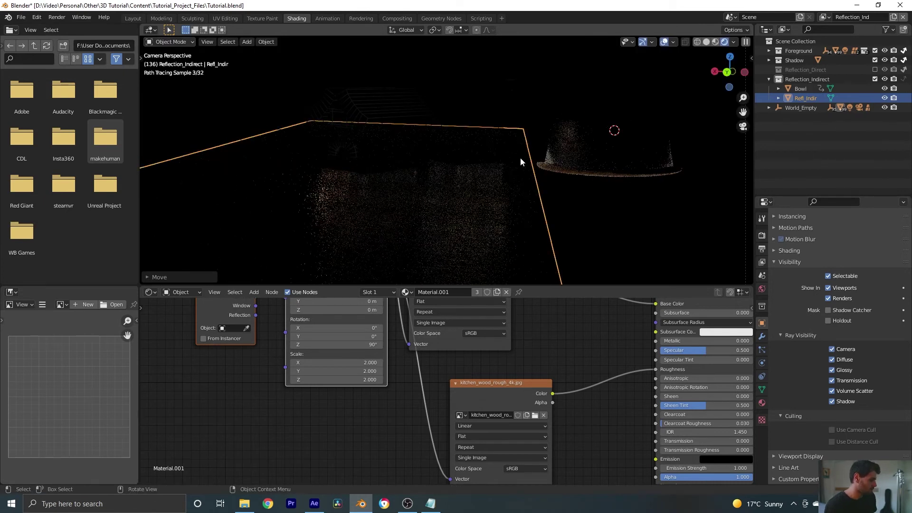
scroll(520, 158, down, 2)
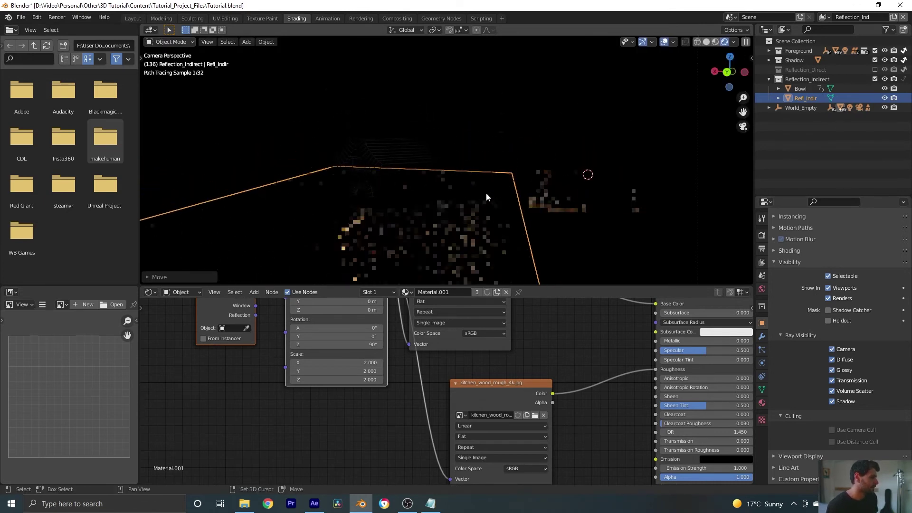
scroll(609, 238, up, 3)
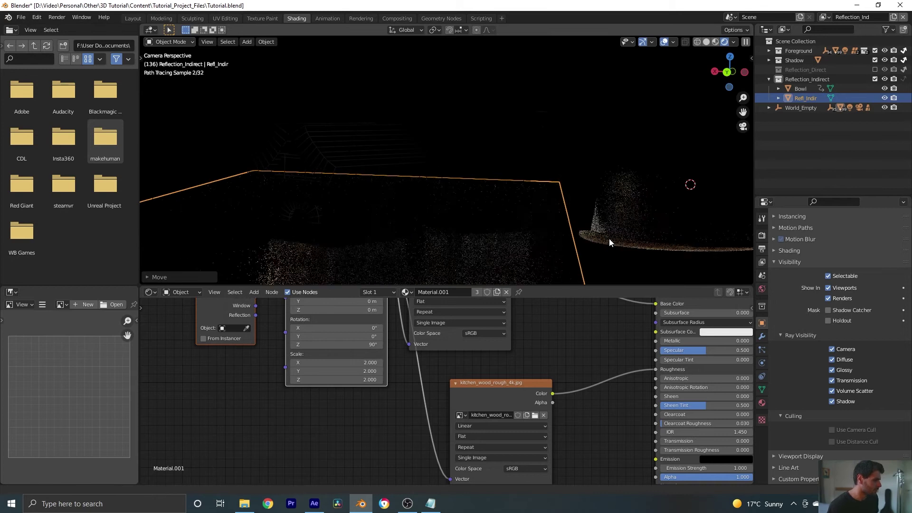
shift+middle_drag(609, 239, 520, 206)
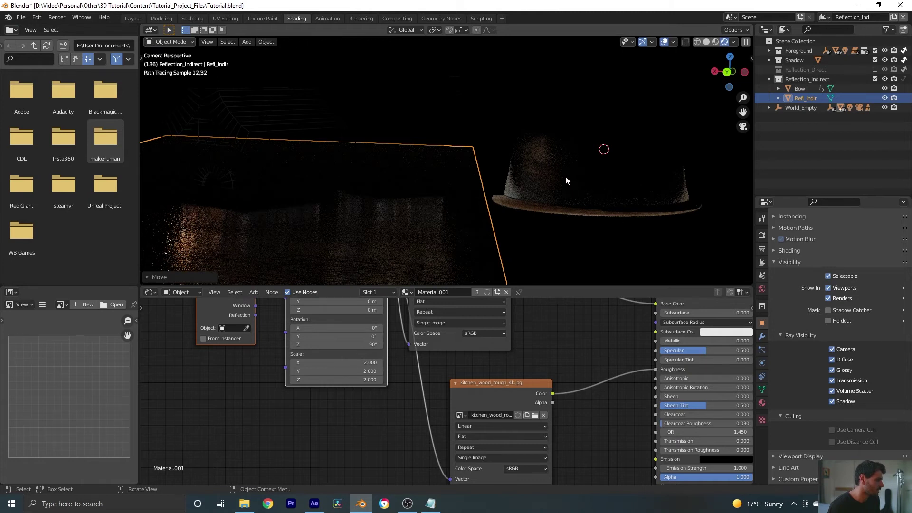
click(592, 165)
Step: In Edit Mode, add a second material slot to the bowl with new Material.002
key(z)
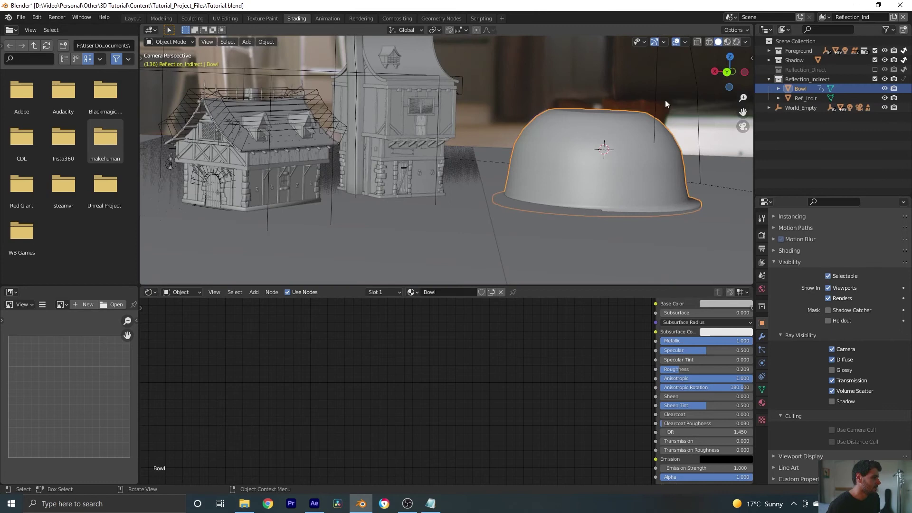
scroll(608, 161, down, 3)
scroll(519, 165, up, 2)
key(Tab)
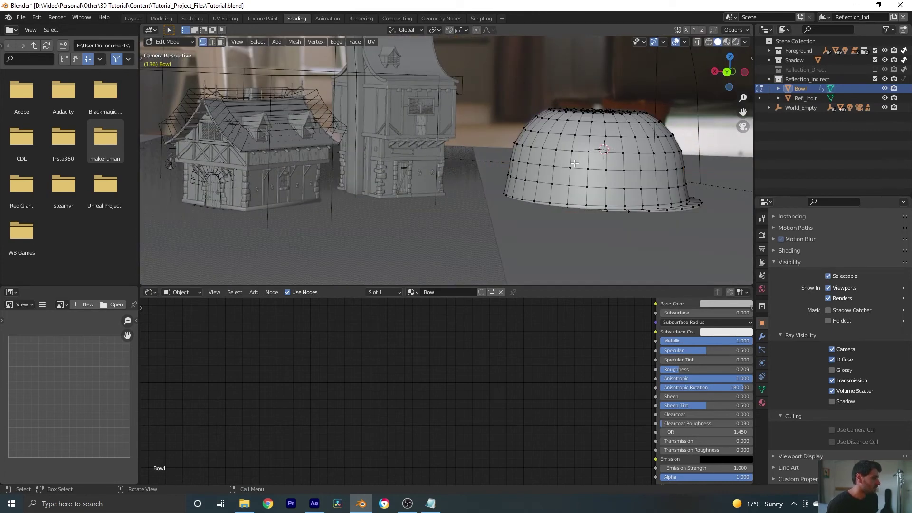
click(762, 403)
scroll(798, 275, up, 10)
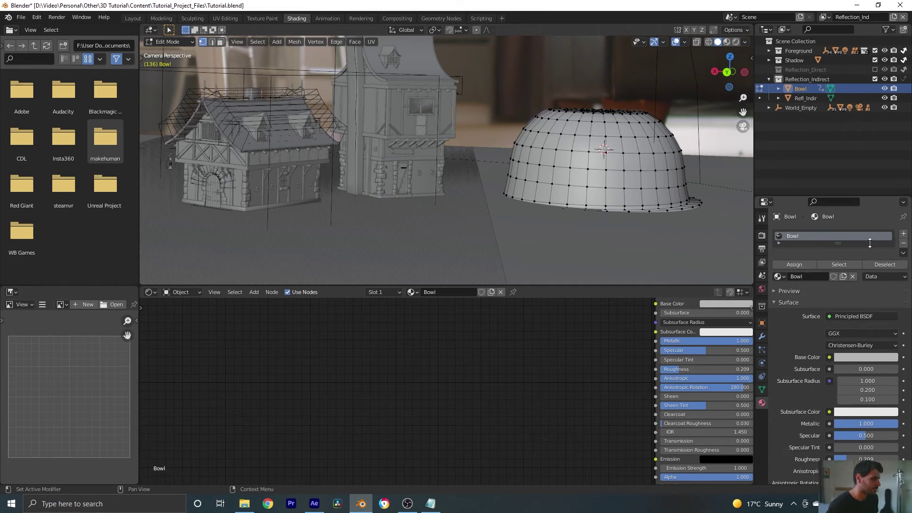
click(905, 236)
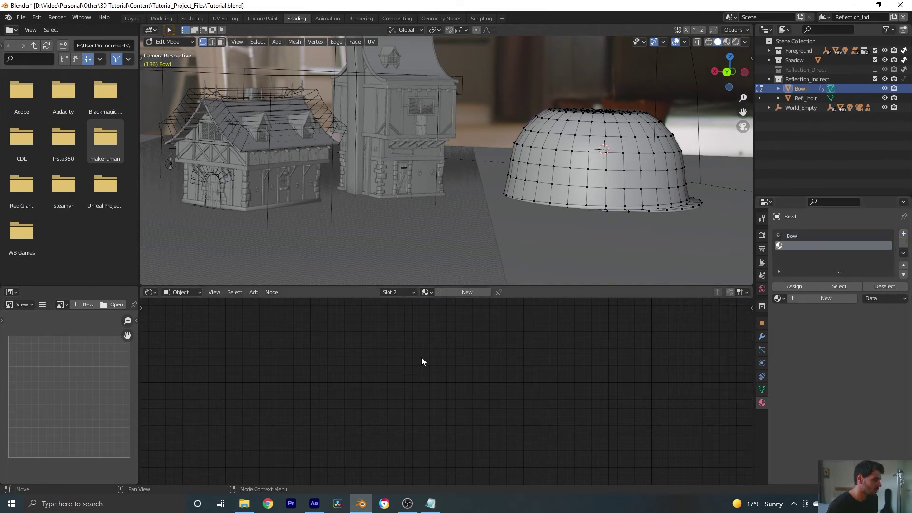
click(471, 291)
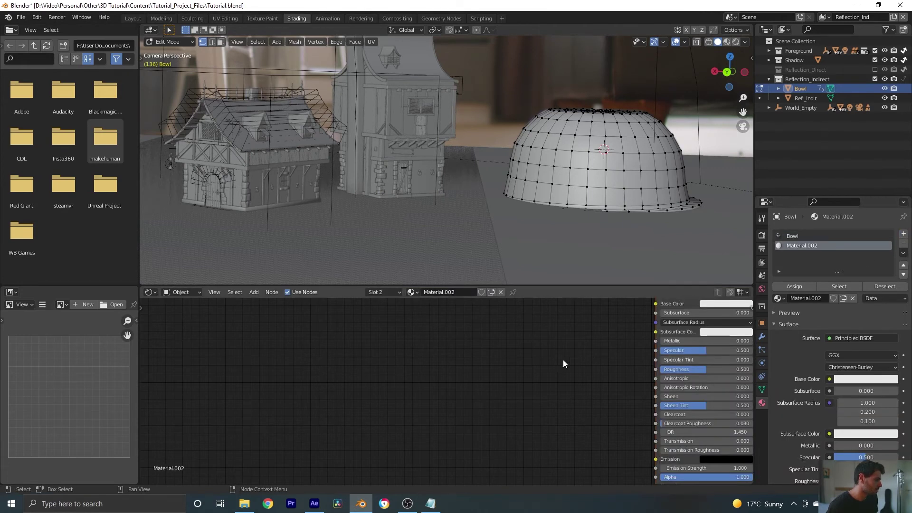
Step: Set Material.002's base colour to black and roughness to 1.000
middle_drag(563, 364, 330, 409)
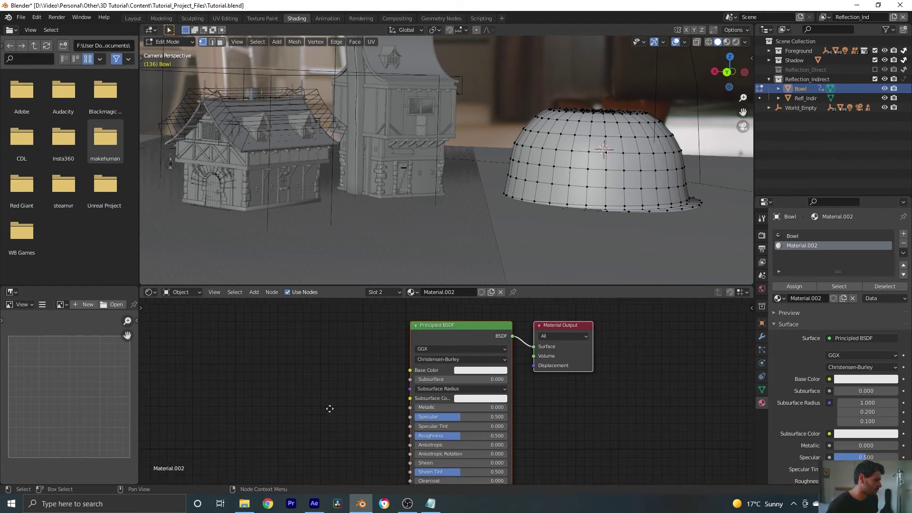
click(494, 364)
drag(531, 247, 531, 400)
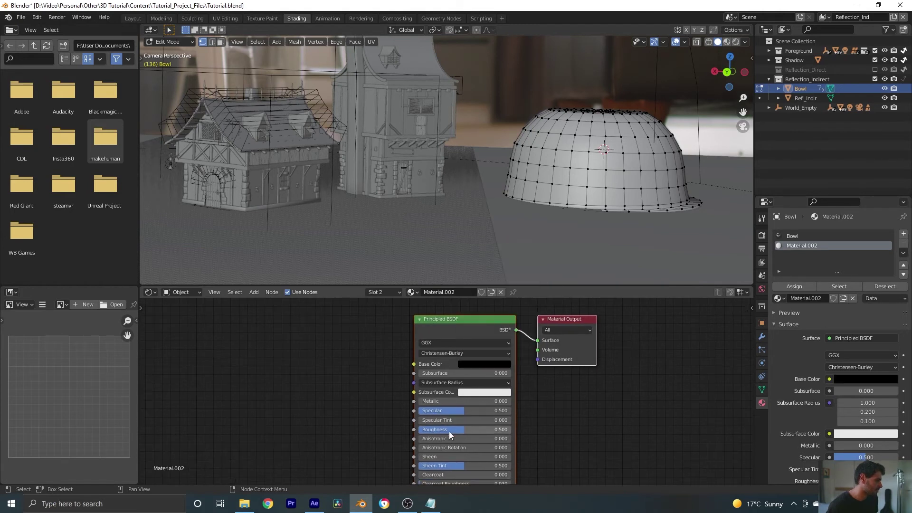
drag(445, 430, 512, 429)
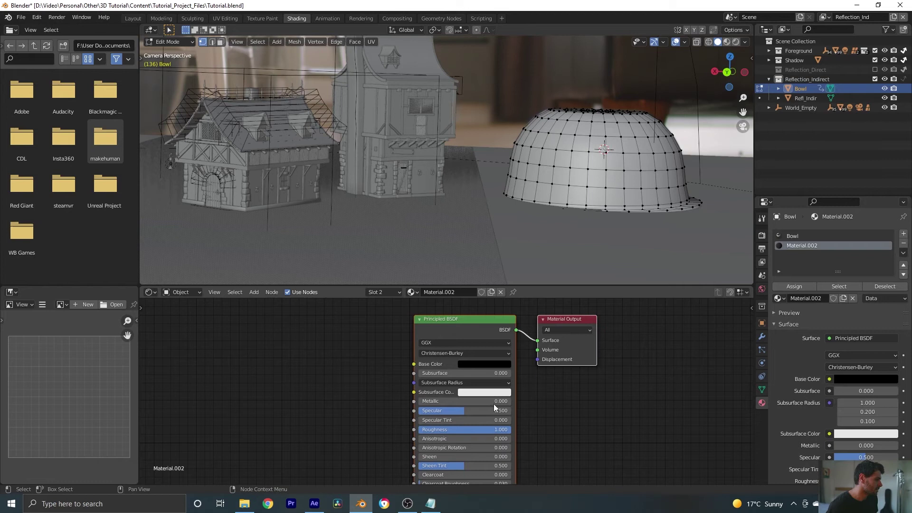
scroll(589, 375, up, 2)
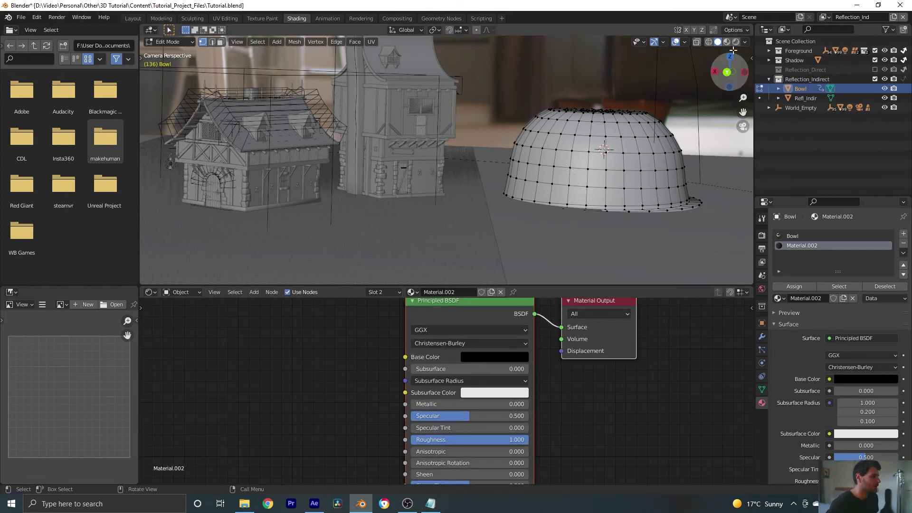
Step: In rendered shading, circle-select a patch on the bowl's left and assign the Bowl material
click(736, 42)
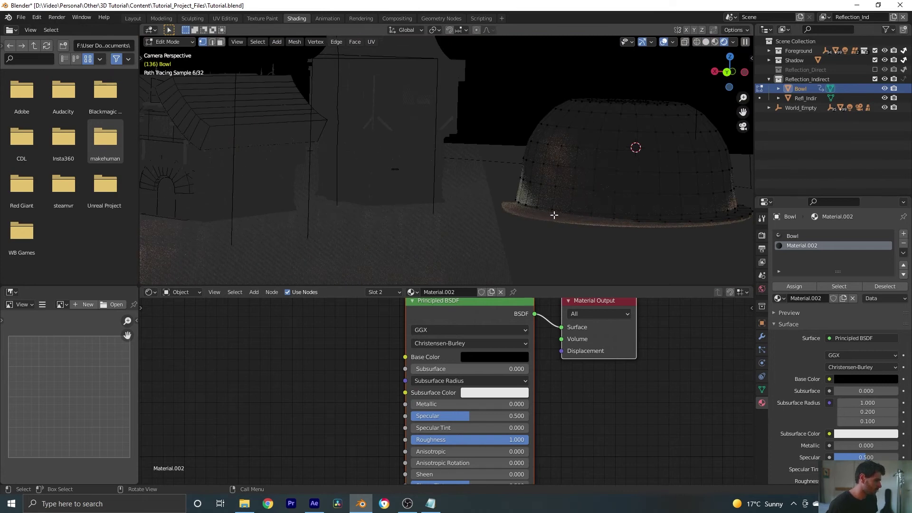
key(c)
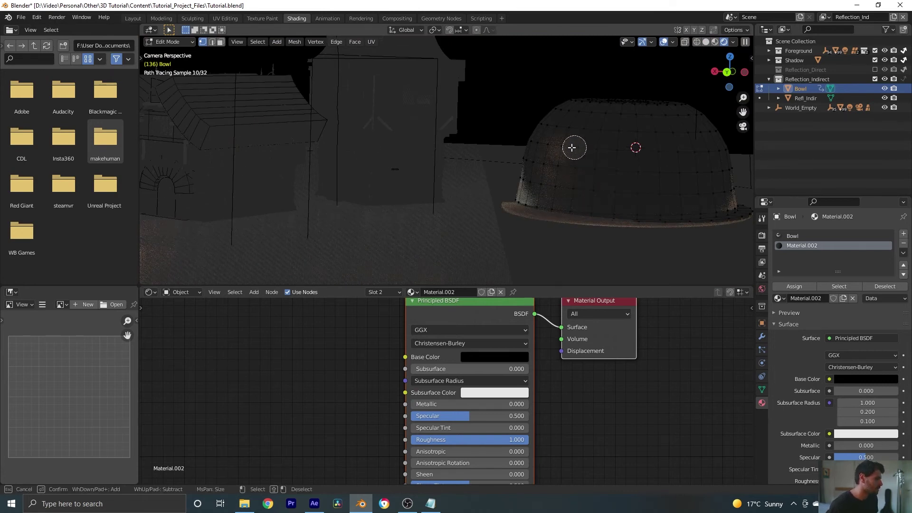
mouse_move(574, 146)
mouse_down()
mouse_move(558, 142)
mouse_move(554, 177)
mouse_move(546, 159)
mouse_move(592, 161)
mouse_move(582, 183)
mouse_move(546, 203)
mouse_up()
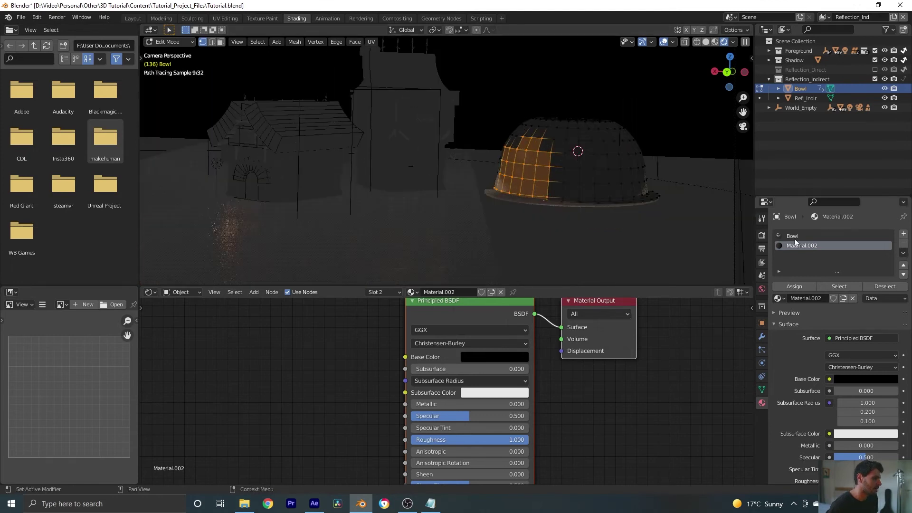
click(794, 236)
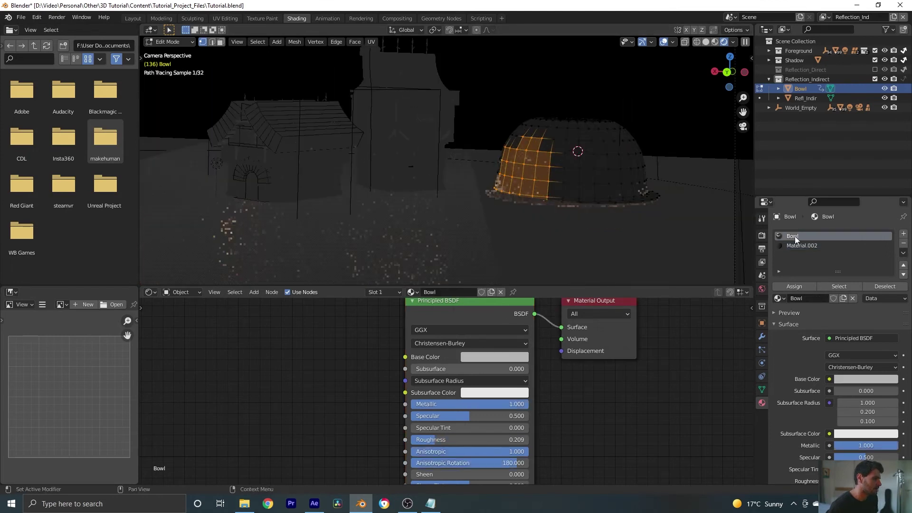
click(794, 287)
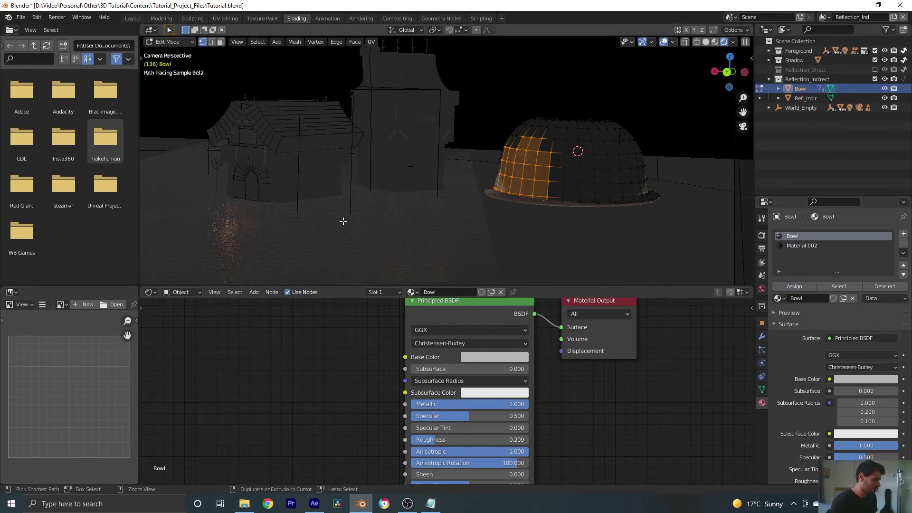
Step: Assign Material.002 to the rest of the bowl and return to Object Mode
key(ctrl+i)
click(800, 246)
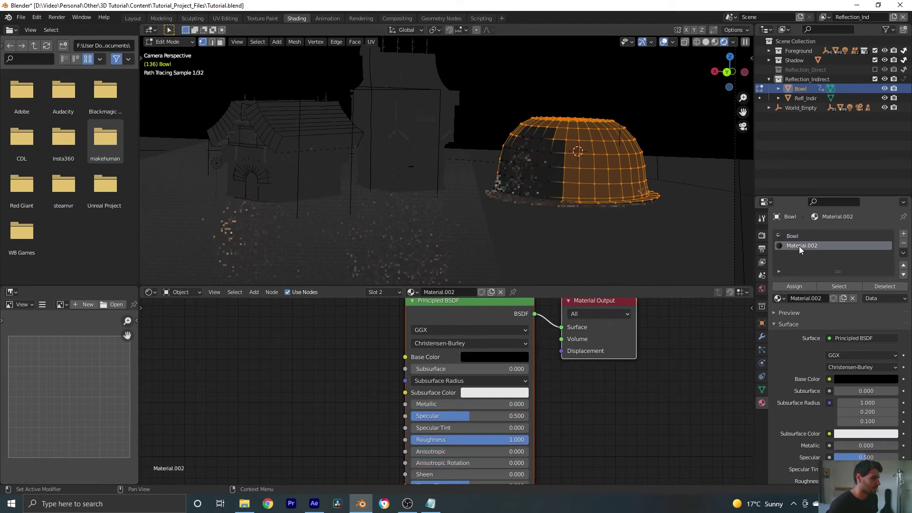
click(800, 288)
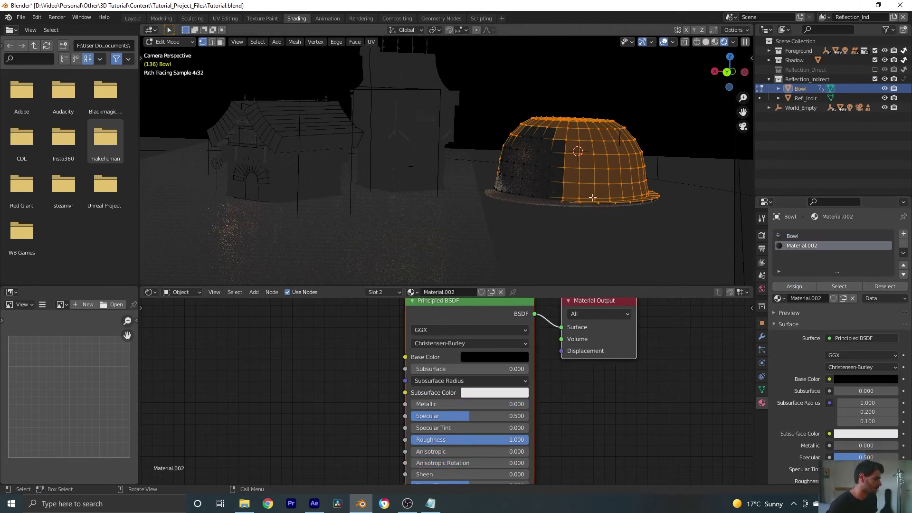
key(Tab)
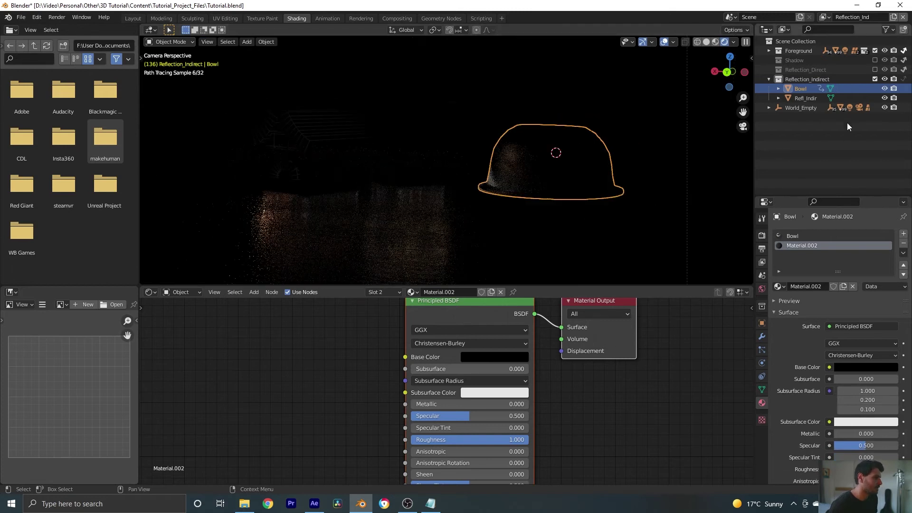
key(alt+a)
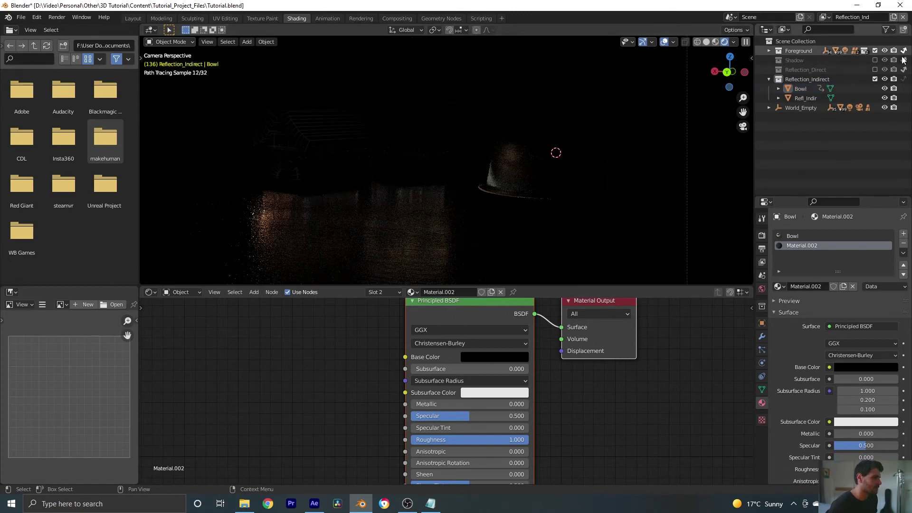
mouse_move(381, 181)
middle_down()
mouse_move(480, 184)
mouse_move(472, 195)
middle_up()
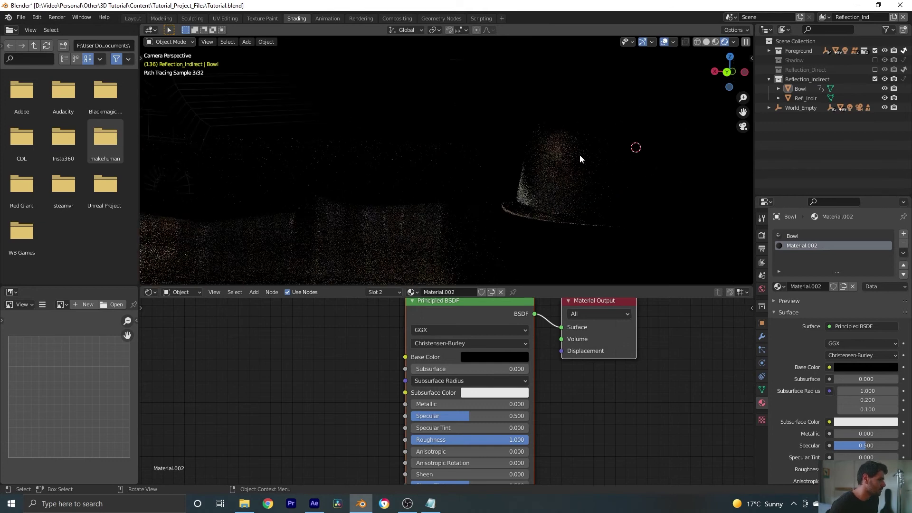
scroll(430, 165, down, 4)
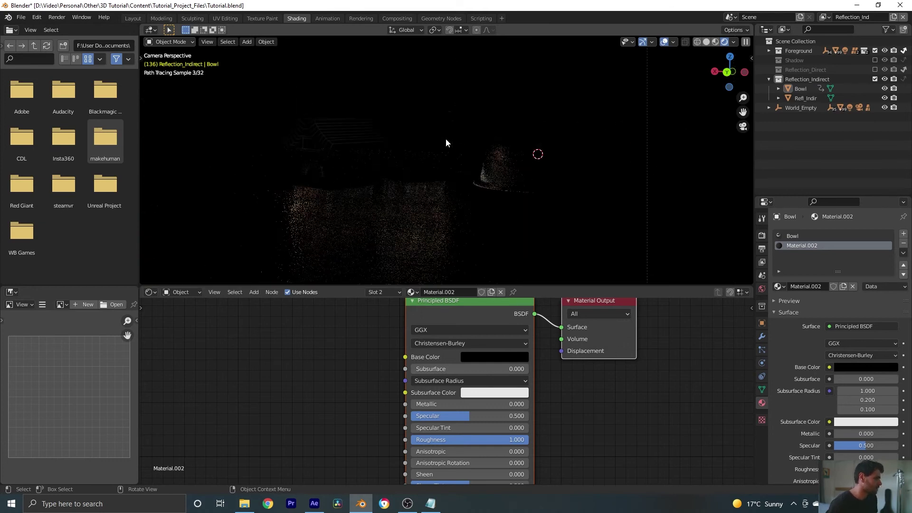
scroll(401, 163, down, 1)
shift+middle_drag(405, 166, 460, 198)
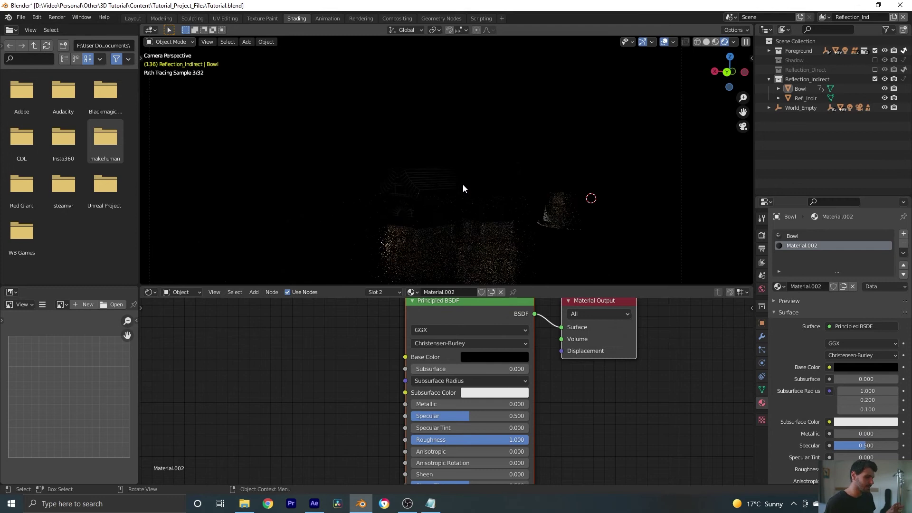
shift+middle_drag(460, 187, 428, 162)
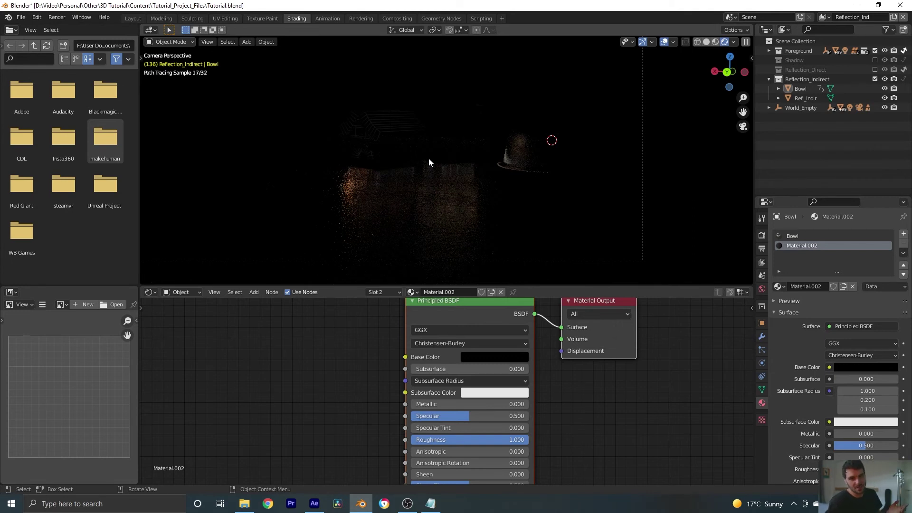
scroll(412, 160, up, 2)
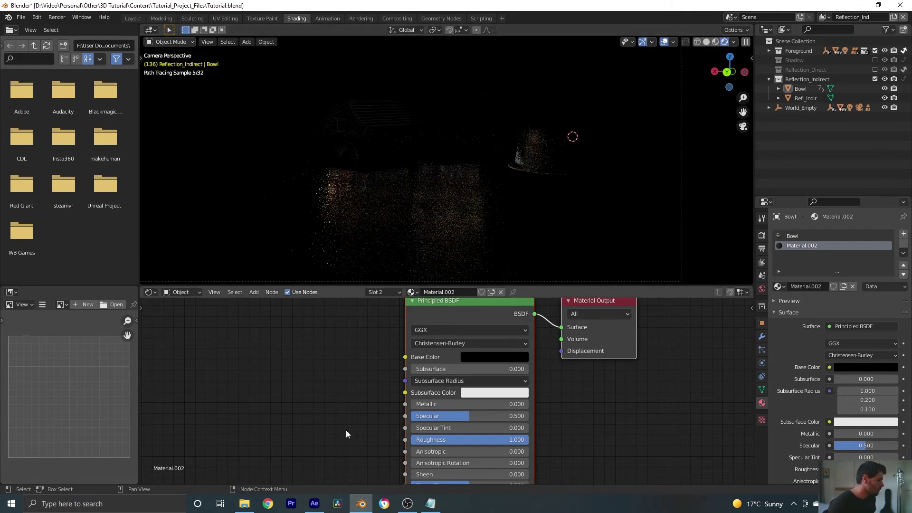
scroll(356, 395, down, 2)
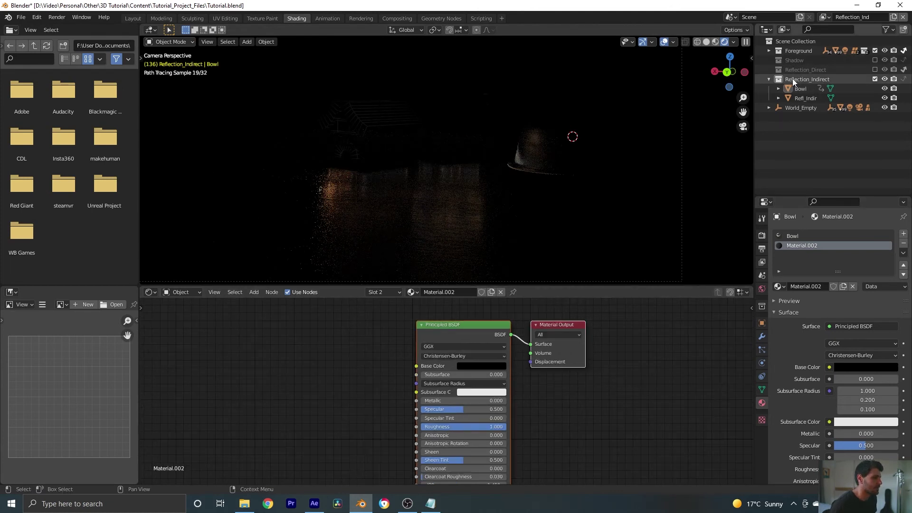
Step: Set the Refl_Indir floor's kitchen_wood_rough_4k texture colour space to sRGB, then return to Layout
click(804, 98)
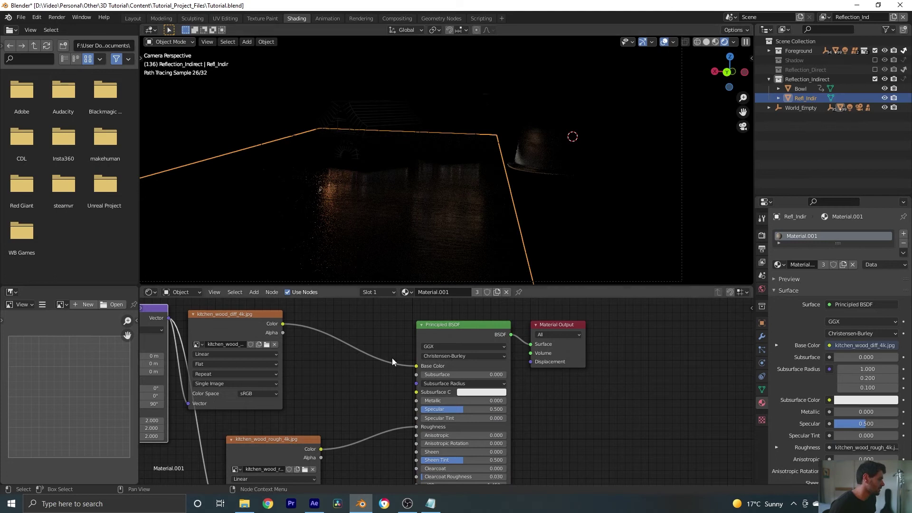
middle_drag(370, 382, 568, 402)
scroll(585, 398, up, 3)
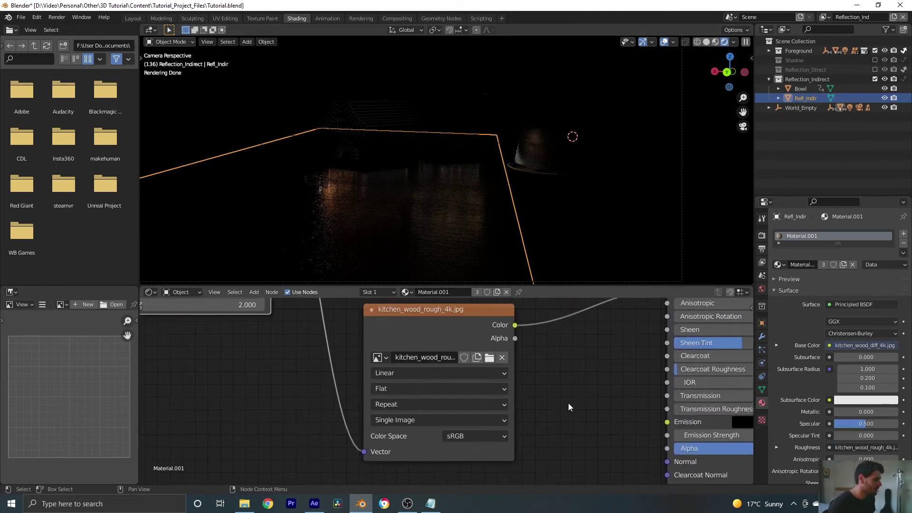
click(498, 437)
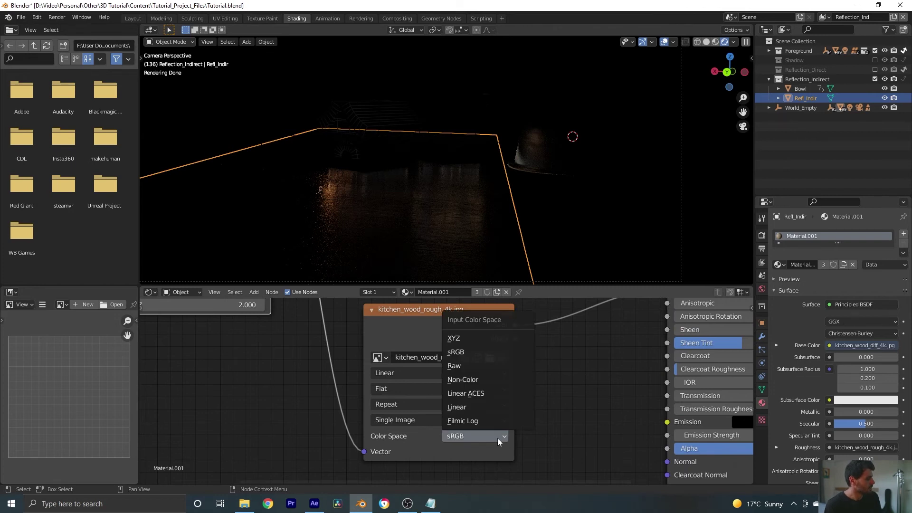
click(483, 380)
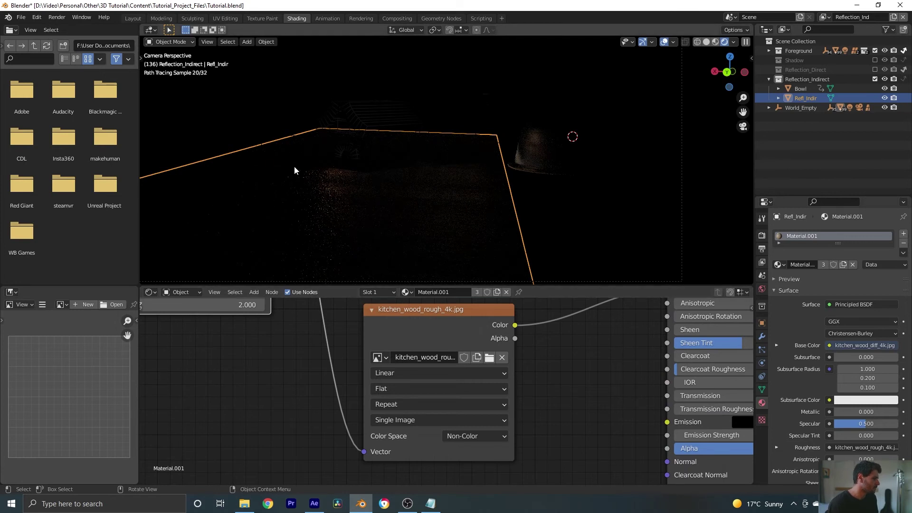
scroll(414, 200, up, 1)
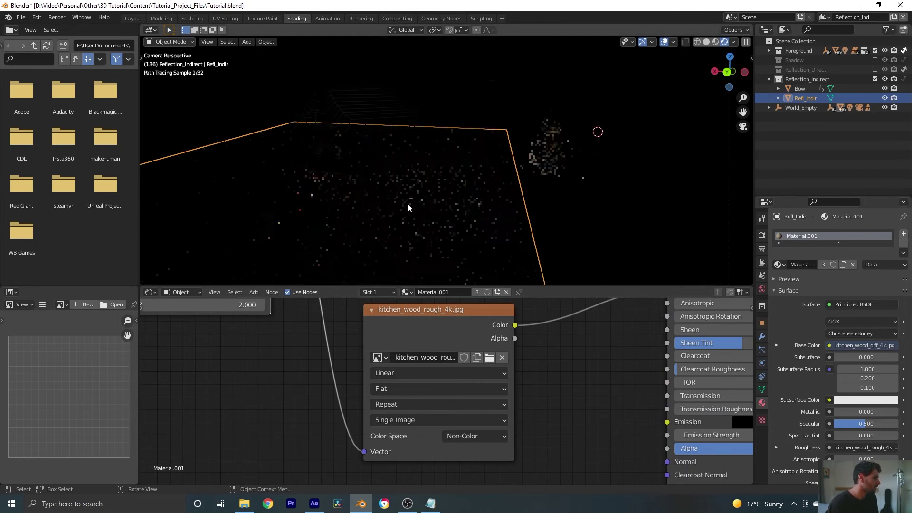
scroll(454, 197, down, 1)
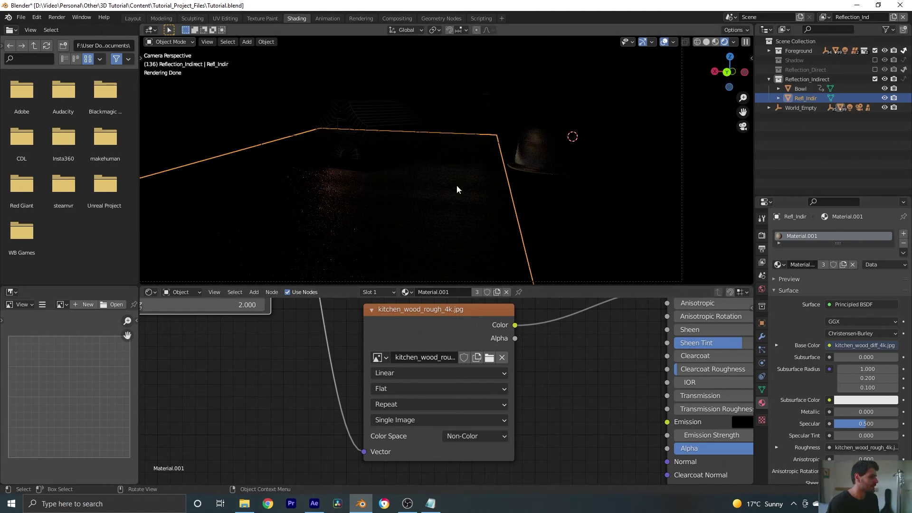
click(499, 435)
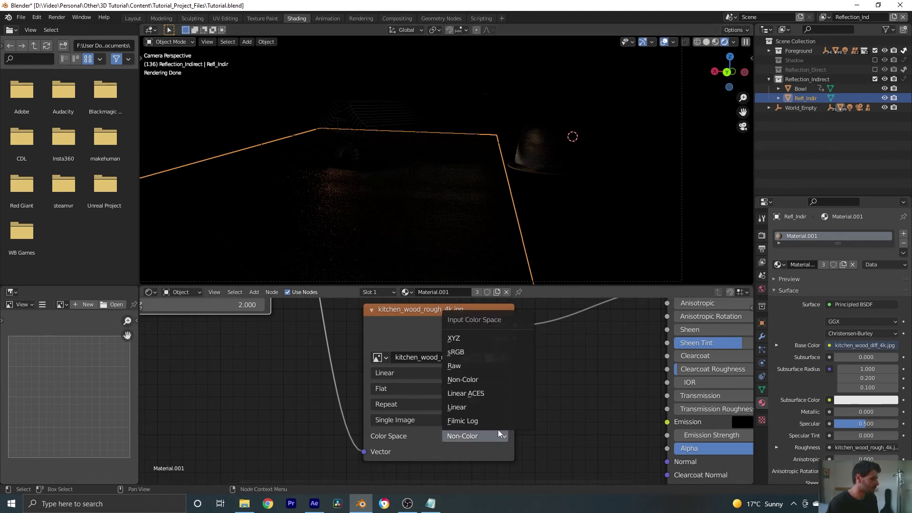
click(464, 351)
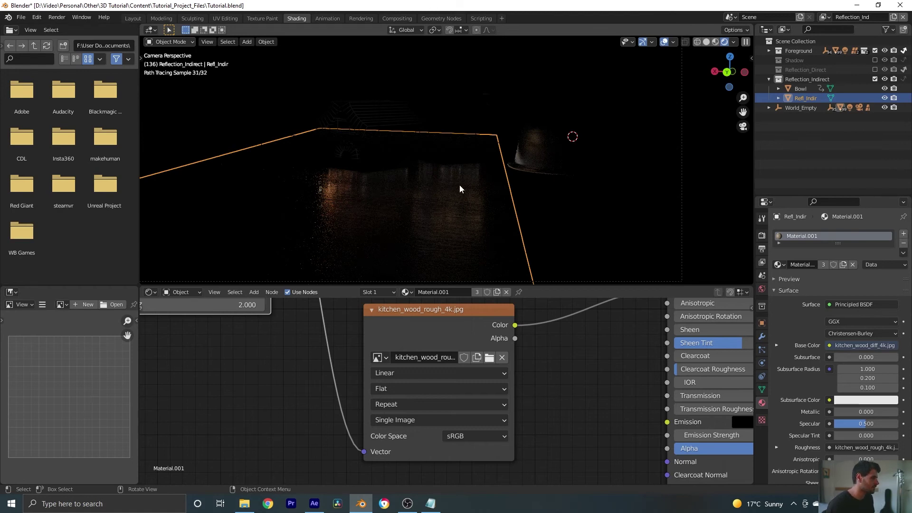
click(133, 18)
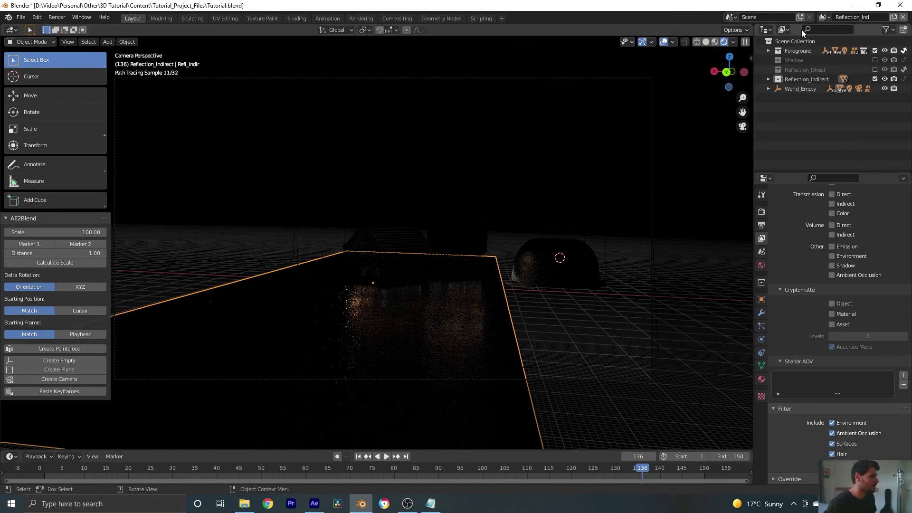
Step: Make View Layer active and set the viewport Render Pass to Combined
click(825, 17)
click(765, 31)
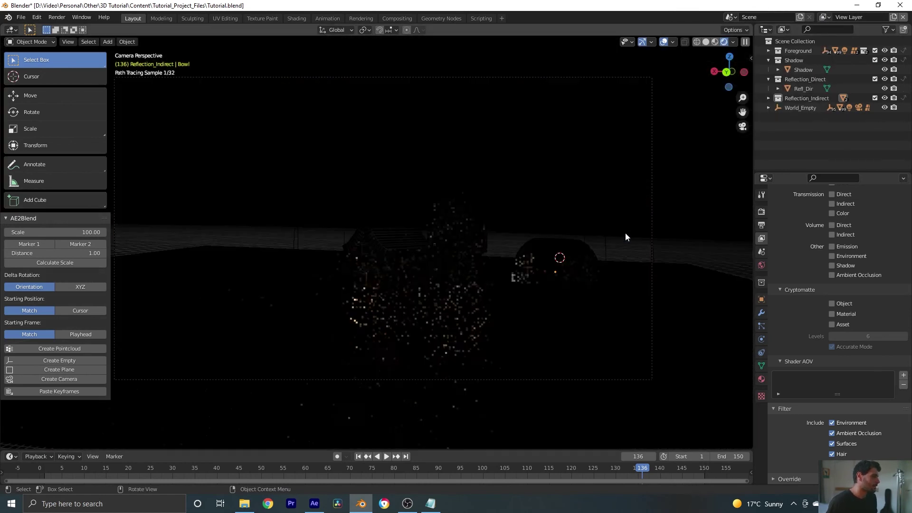
click(733, 42)
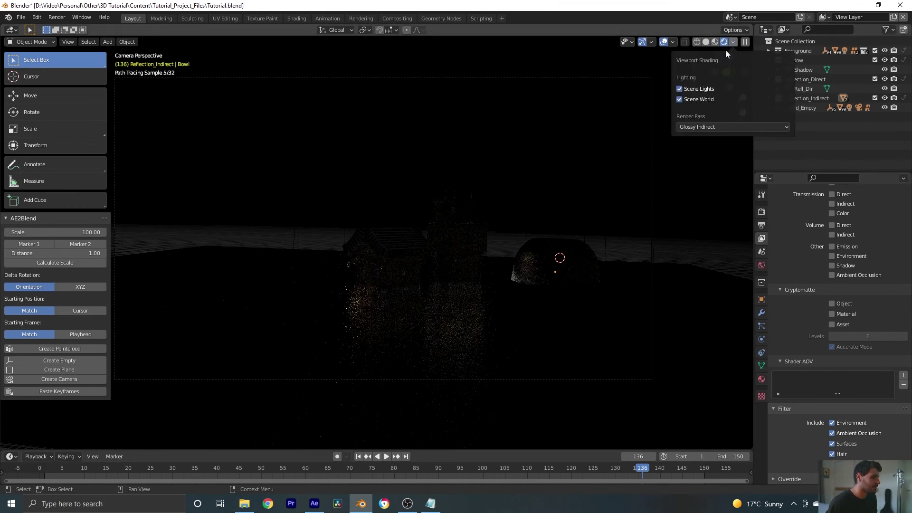
click(699, 126)
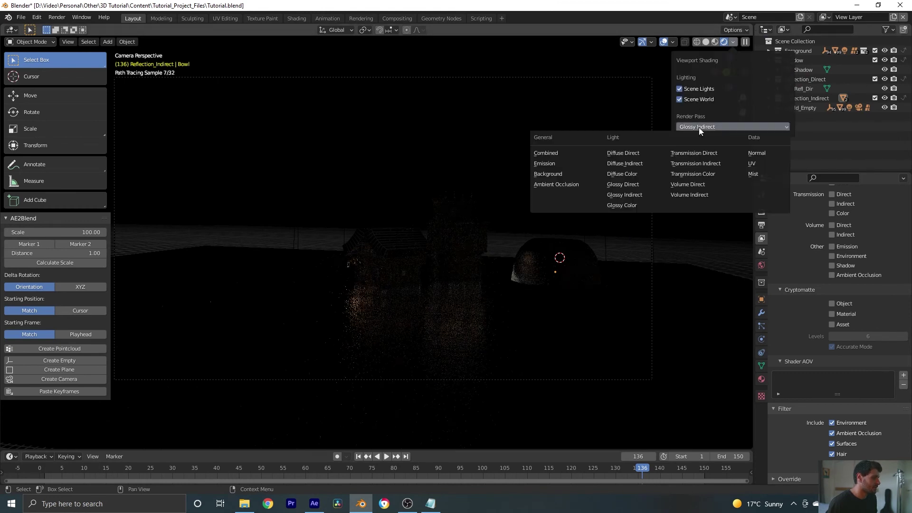
click(546, 153)
scroll(569, 213, down, 2)
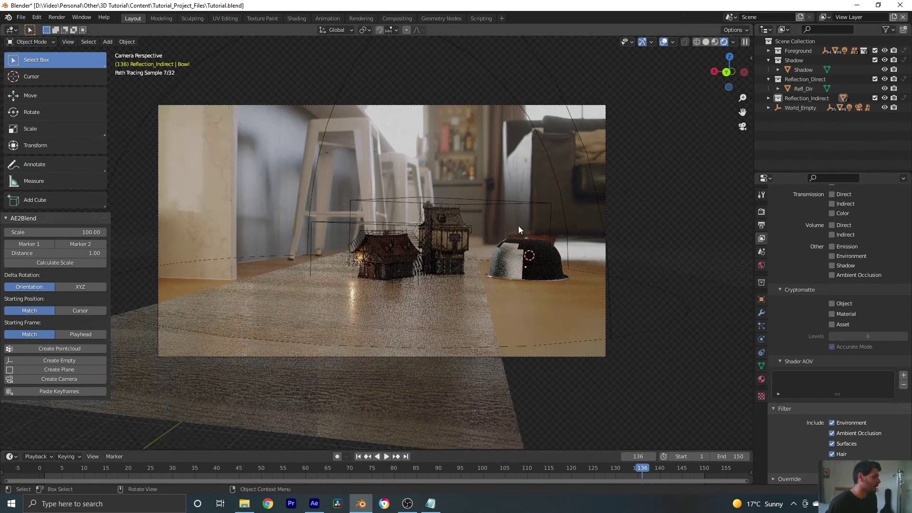
scroll(820, 224, up, 12)
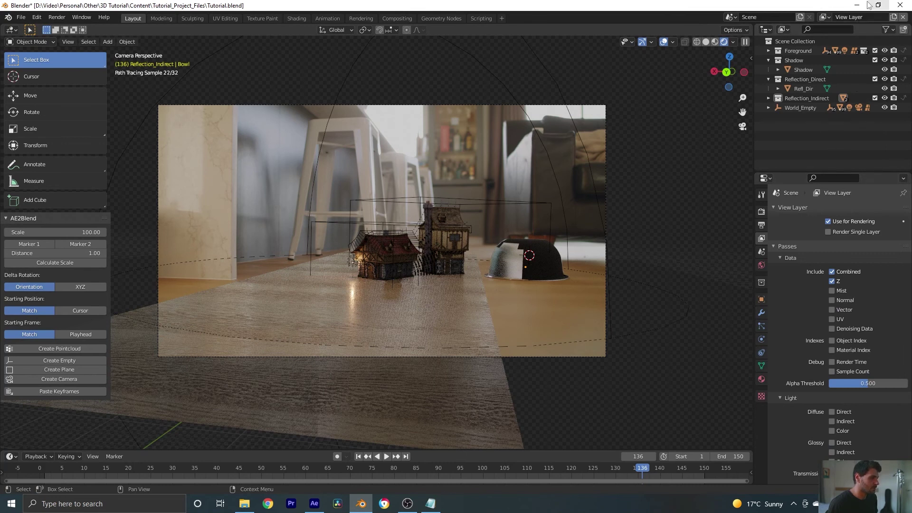
Step: Untick Use for Rendering and collapse the Reflection_Direct and Shadow collections
click(828, 221)
click(768, 79)
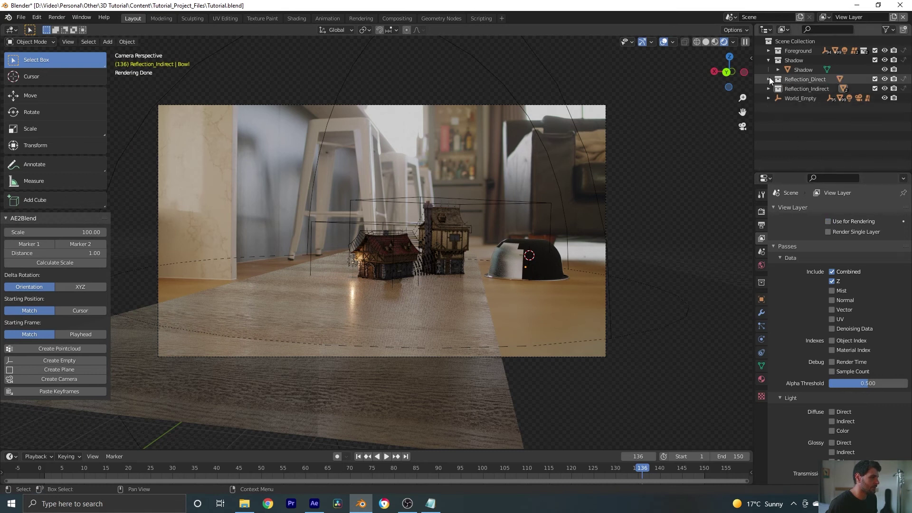
click(769, 60)
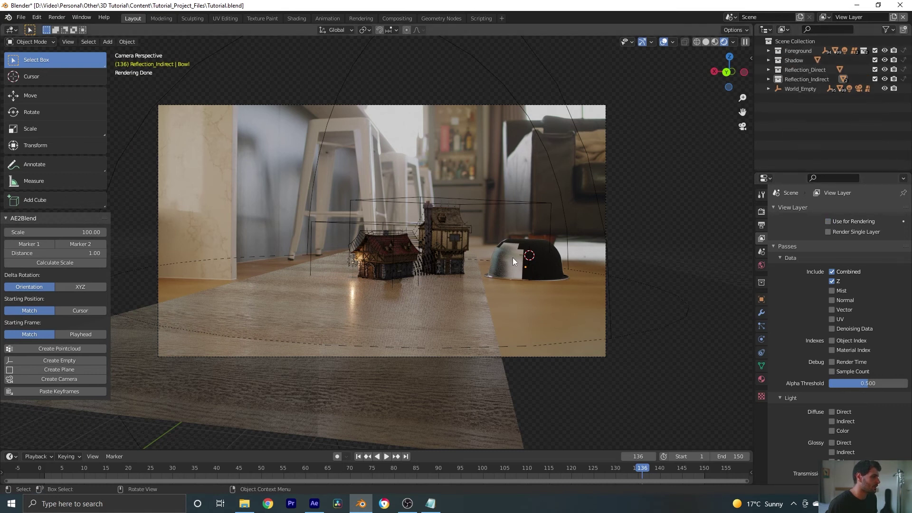
scroll(523, 247, down, 1)
scroll(545, 280, up, 2)
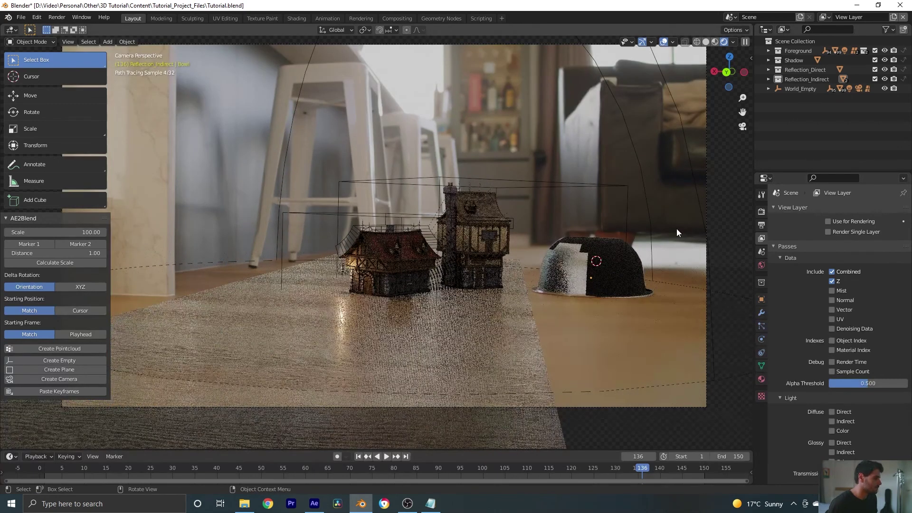
Step: Turn on Motion Blur and enable the animated noise Seed in Render Properties
click(760, 212)
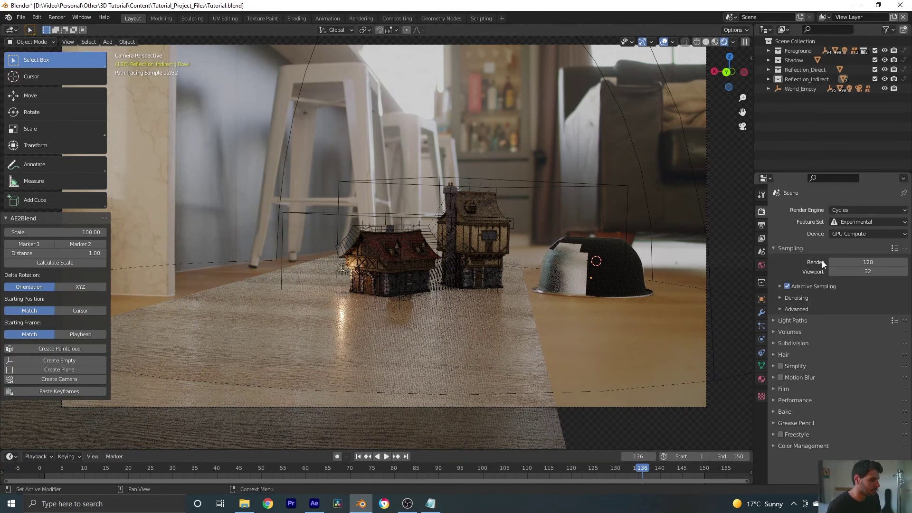
click(779, 378)
click(779, 309)
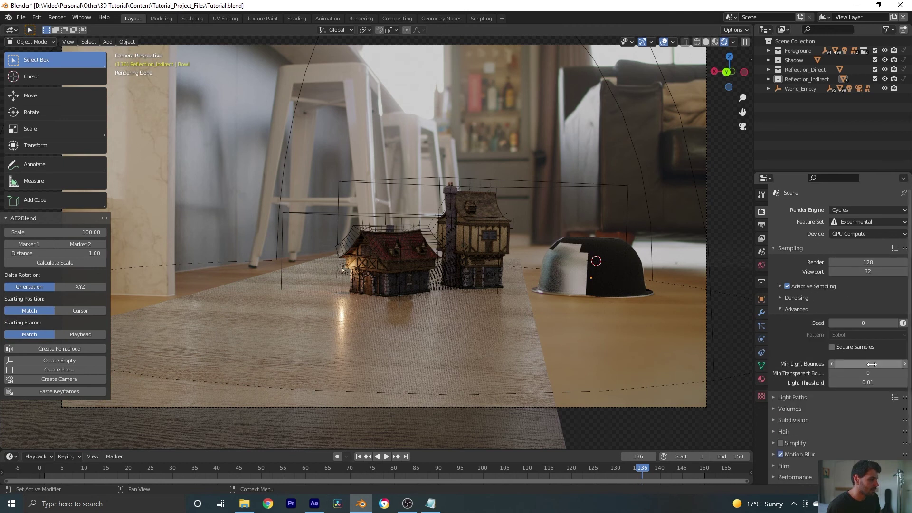
click(902, 323)
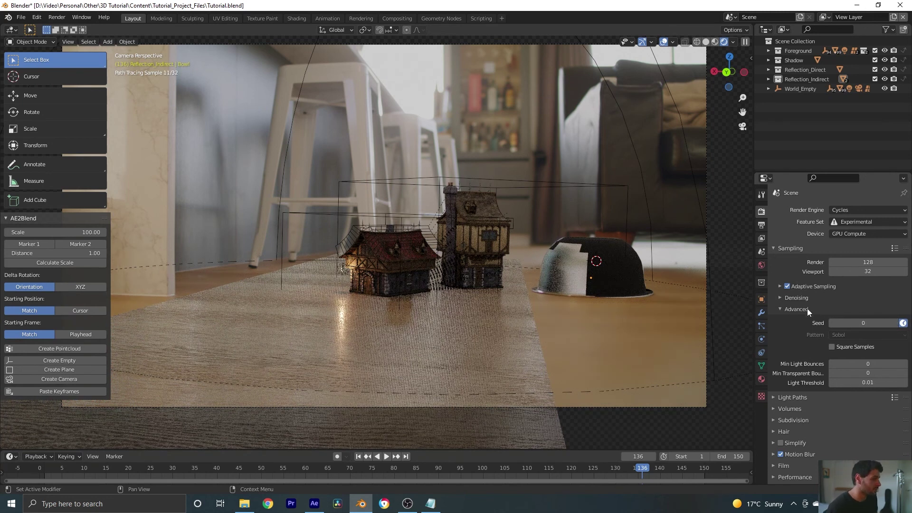
Step: Set Cycles render samples to 256 and enable render denoising with OptiX
click(866, 262)
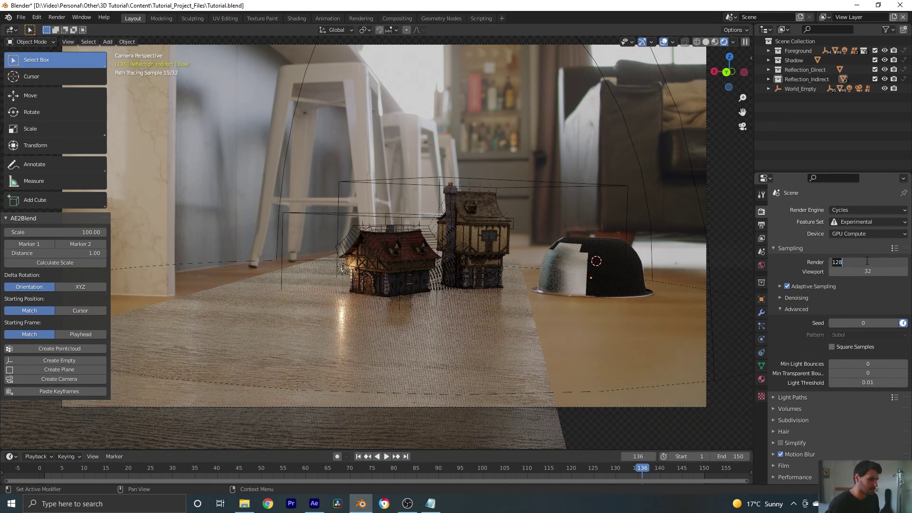
text(256)
key(Return)
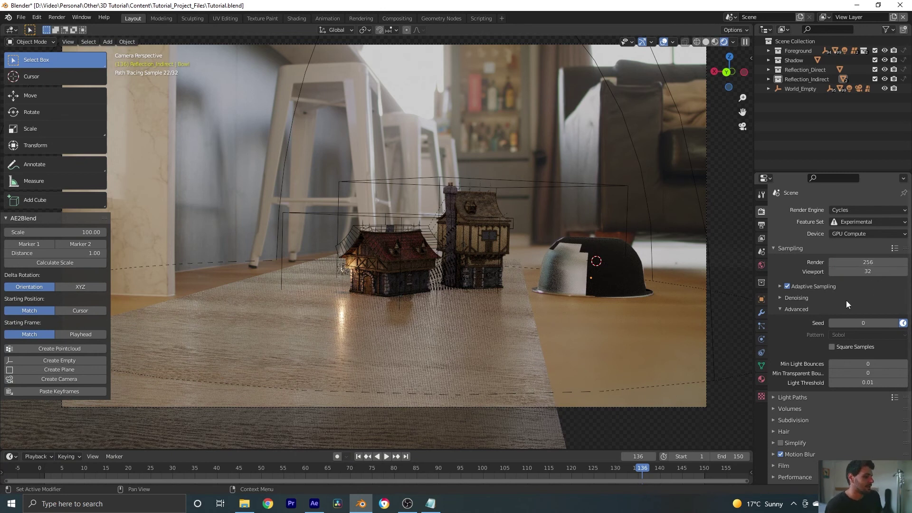
scroll(799, 322, down, 2)
scroll(799, 322, down, 1)
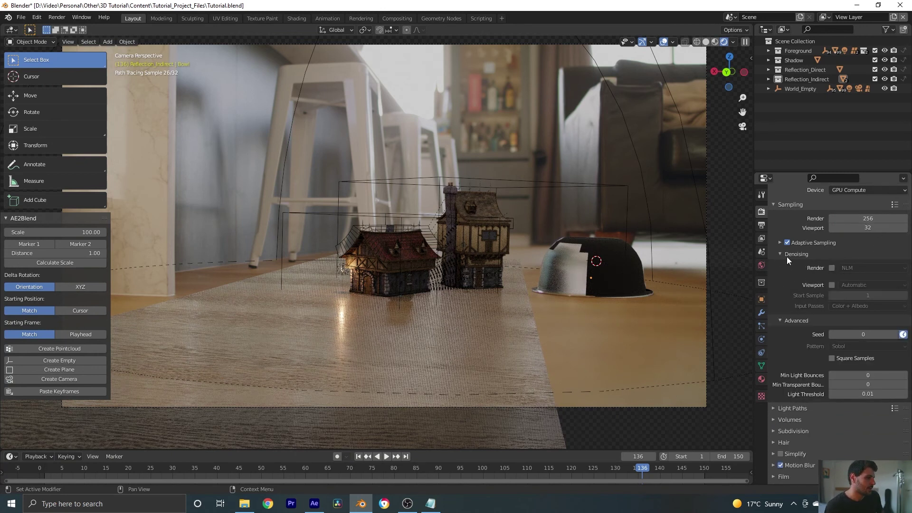
click(832, 269)
click(859, 271)
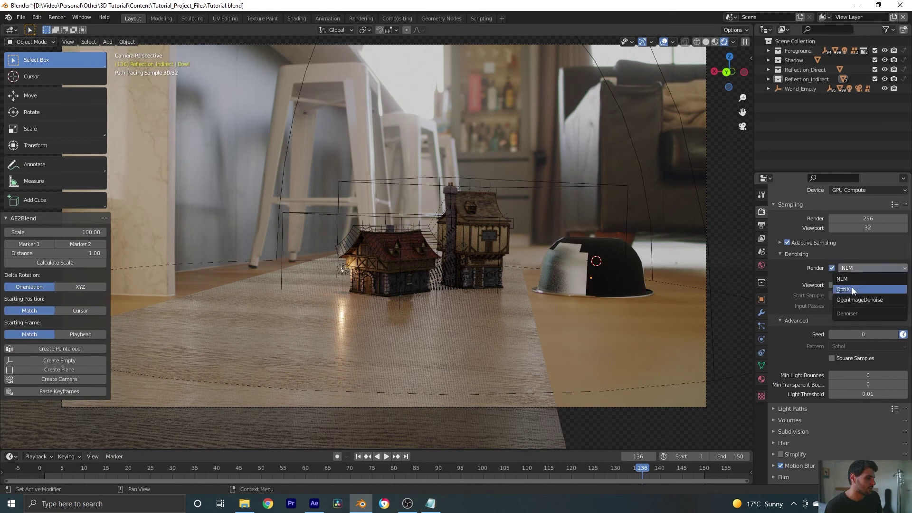
click(851, 287)
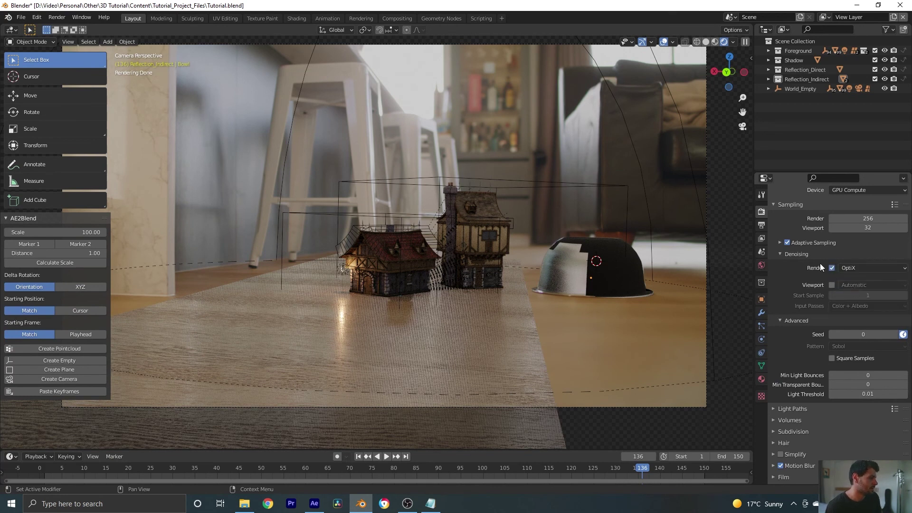
click(779, 255)
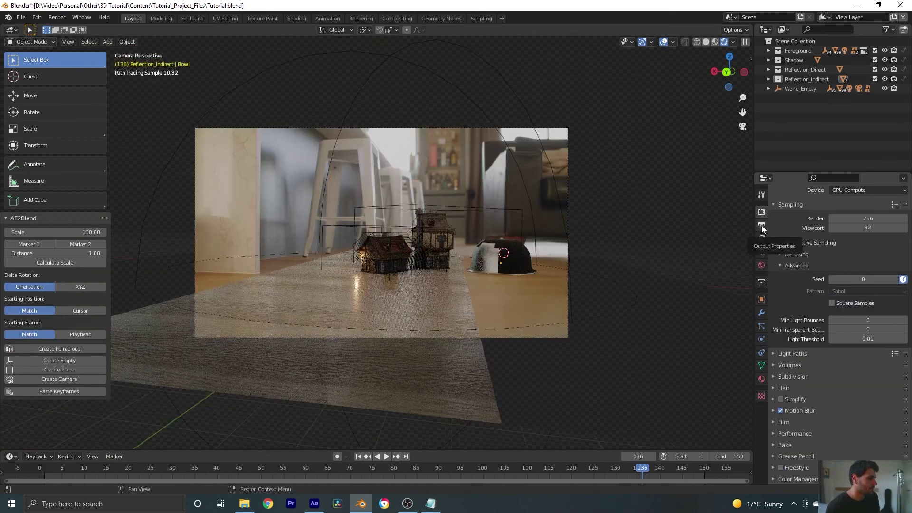
Step: Set output to OpenEXR MultiLayer with DWAA (lossy) codec, saving into the Tut_Export folder
click(761, 226)
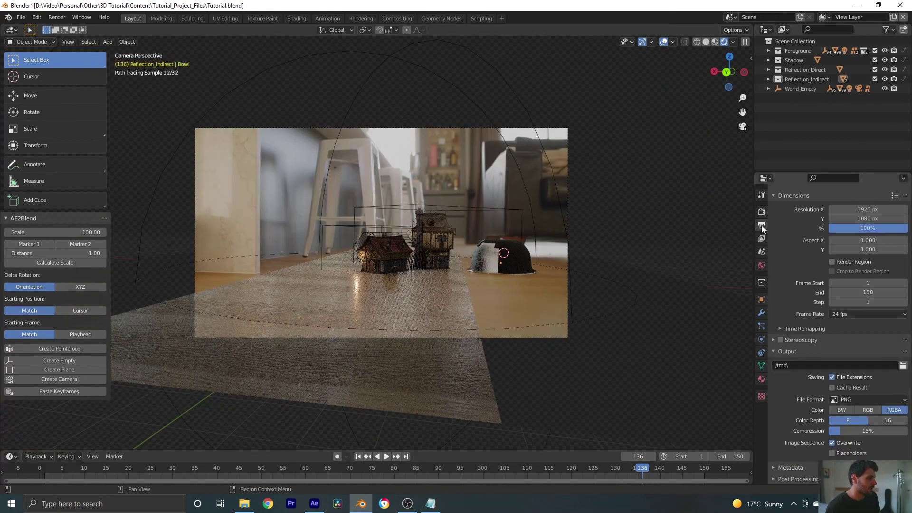
scroll(810, 304, up, 1)
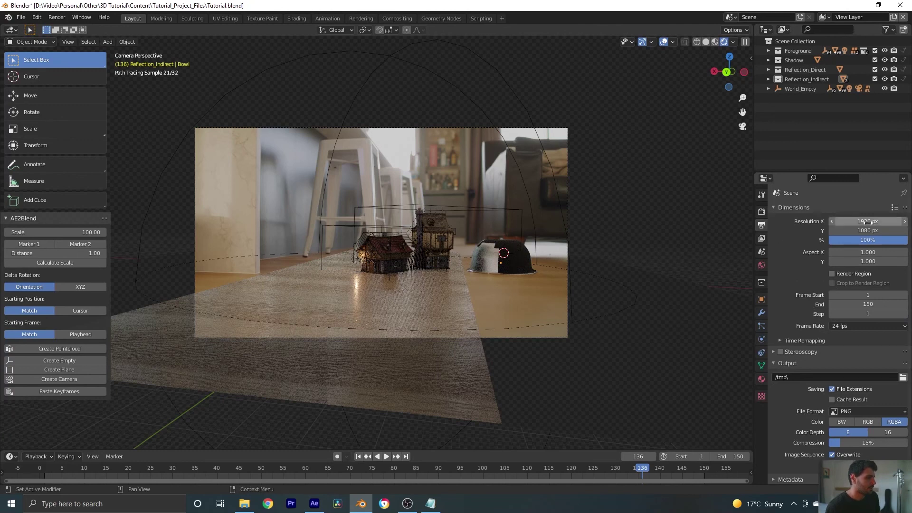
scroll(831, 327, down, 1)
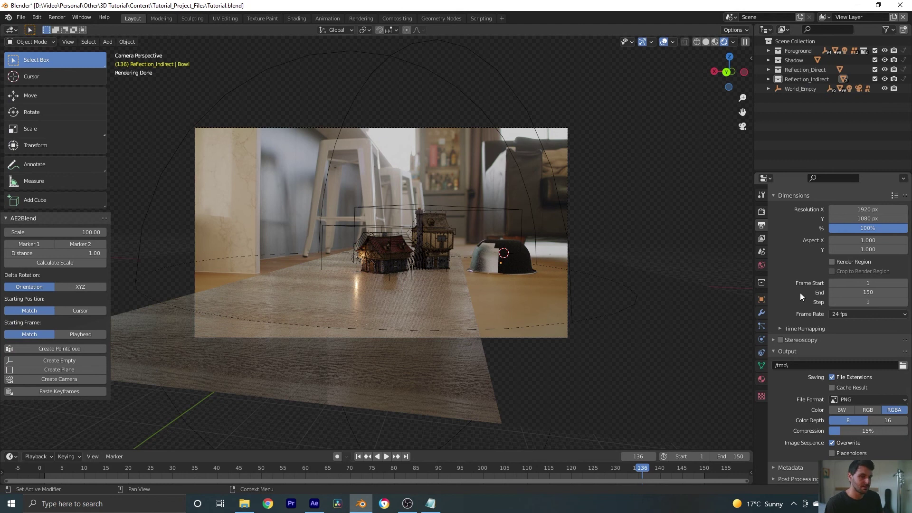
click(867, 399)
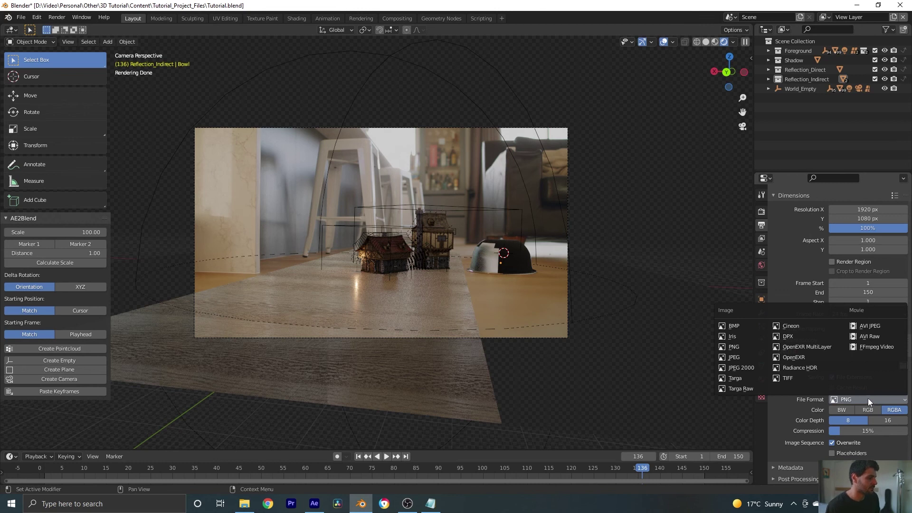
click(794, 347)
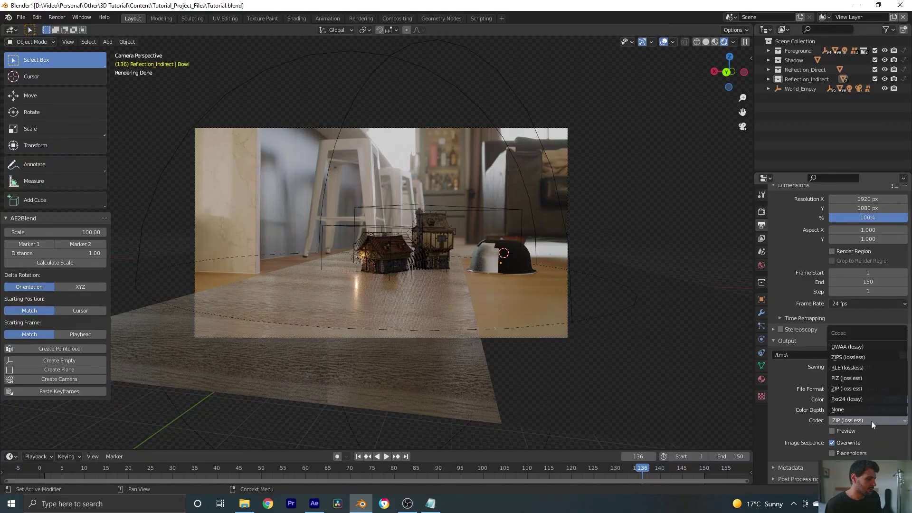
click(856, 347)
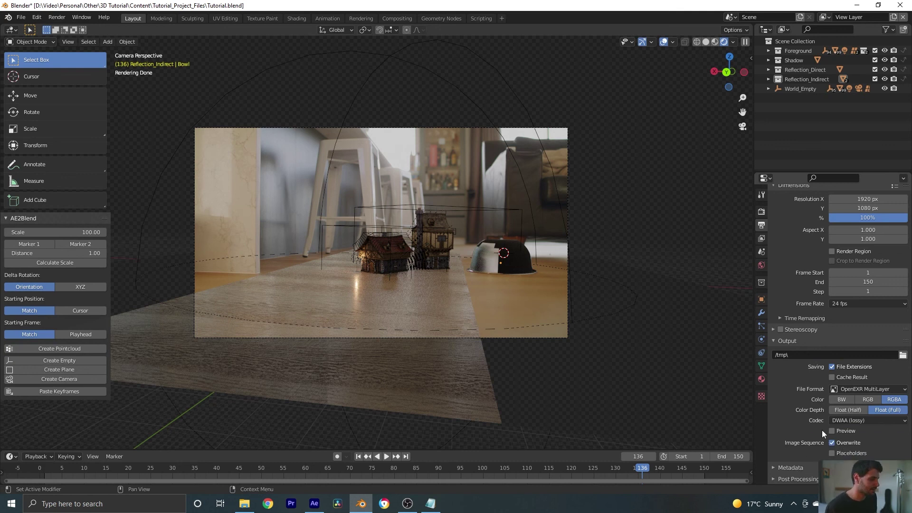
click(902, 356)
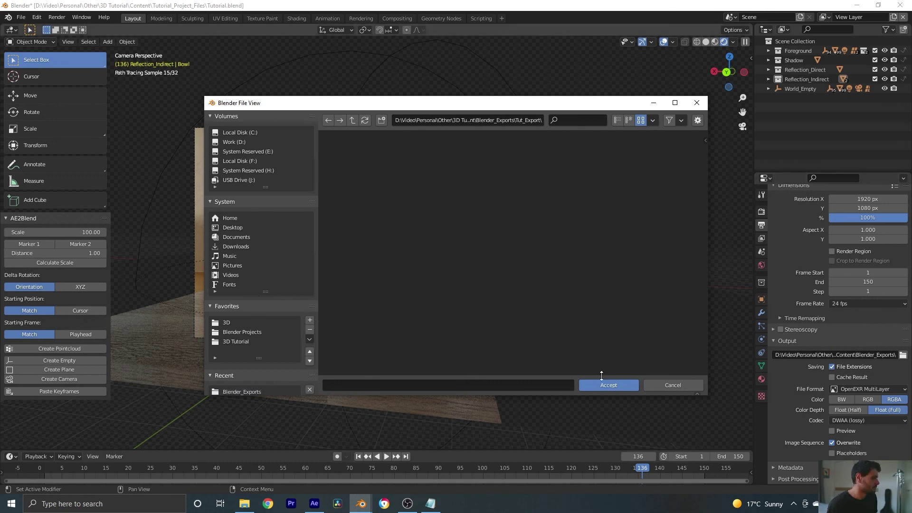
click(608, 385)
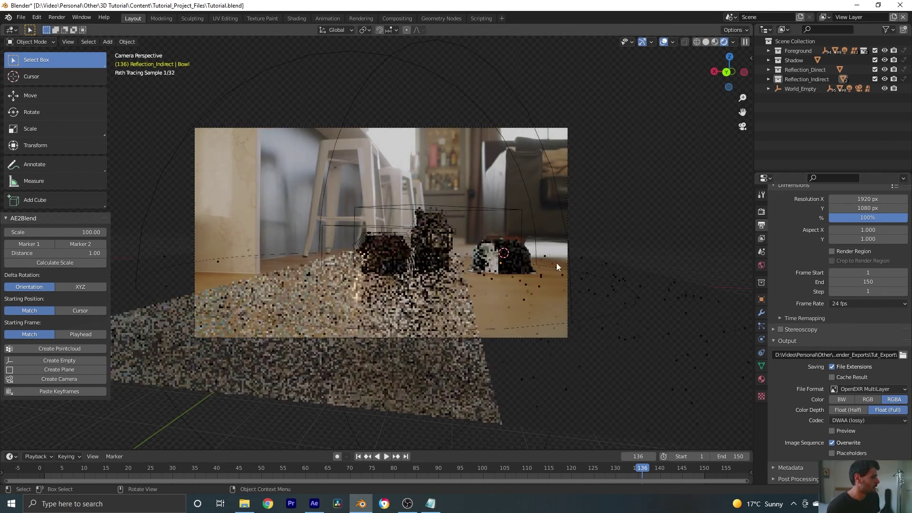